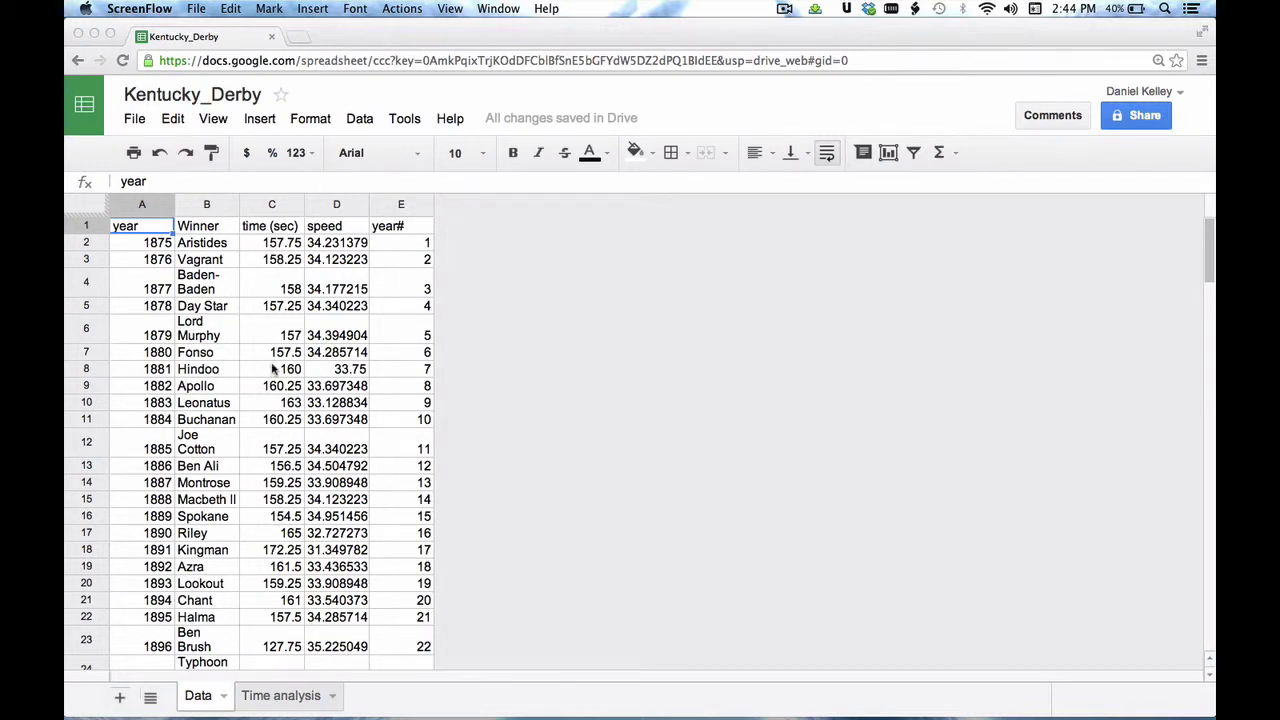
Look through the race records on the Data sheet from the 1875 row down to the last row
{"action": "left_click", "coordinate": [143, 247]}
{"action": "left_click", "coordinate": [143, 245]}
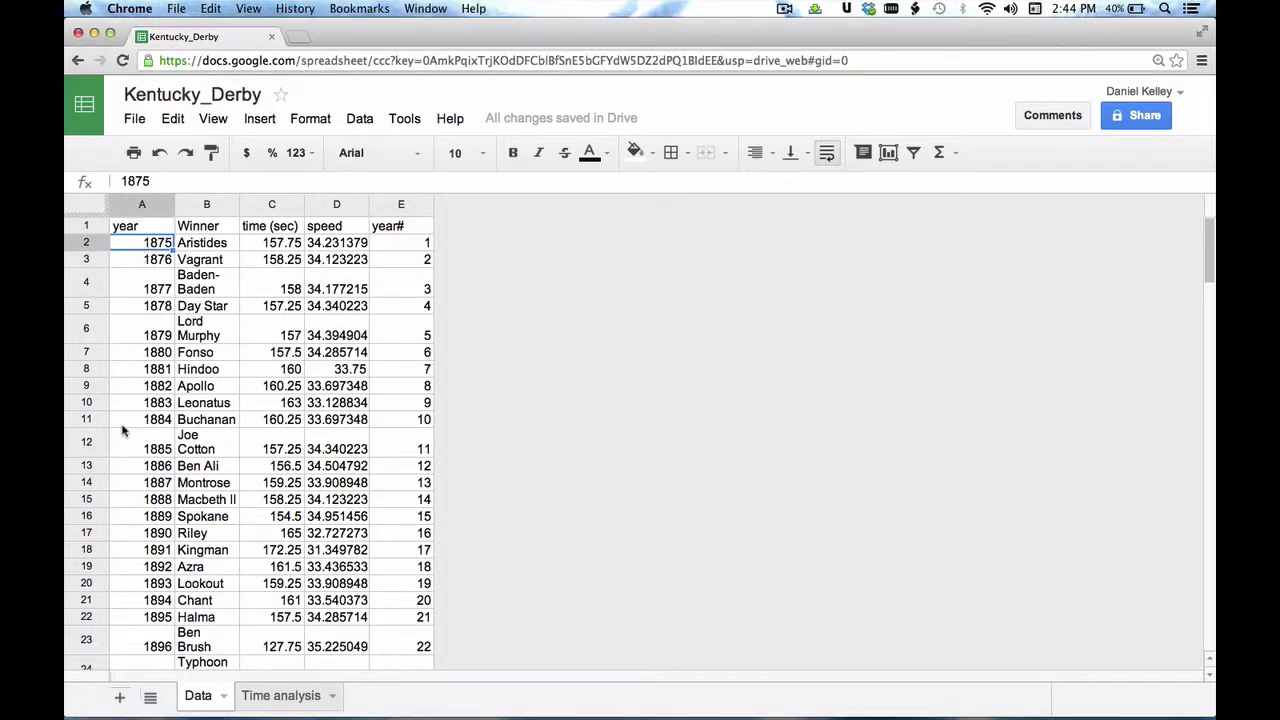
{"action": "scroll", "coordinate": [123, 430], "scroll_direction": "down", "scroll_amount": 20}
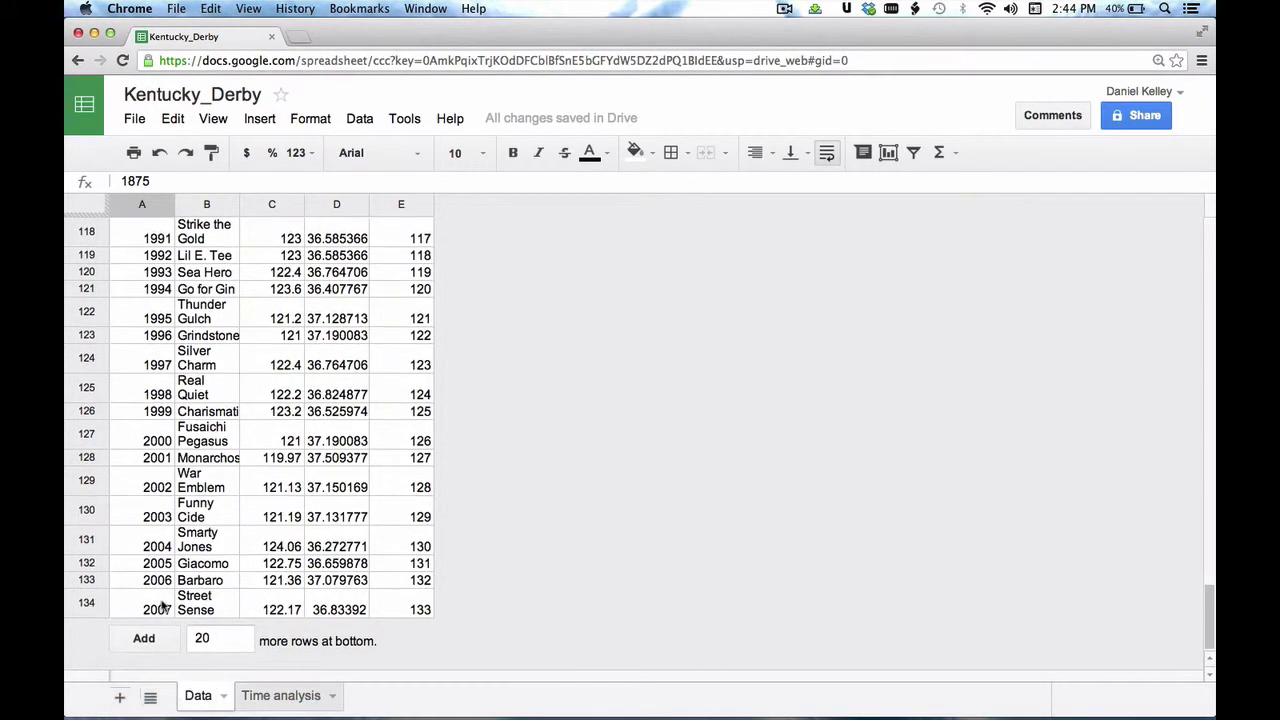
{"action": "scroll", "coordinate": [340, 567], "scroll_direction": "up", "scroll_amount": 20}
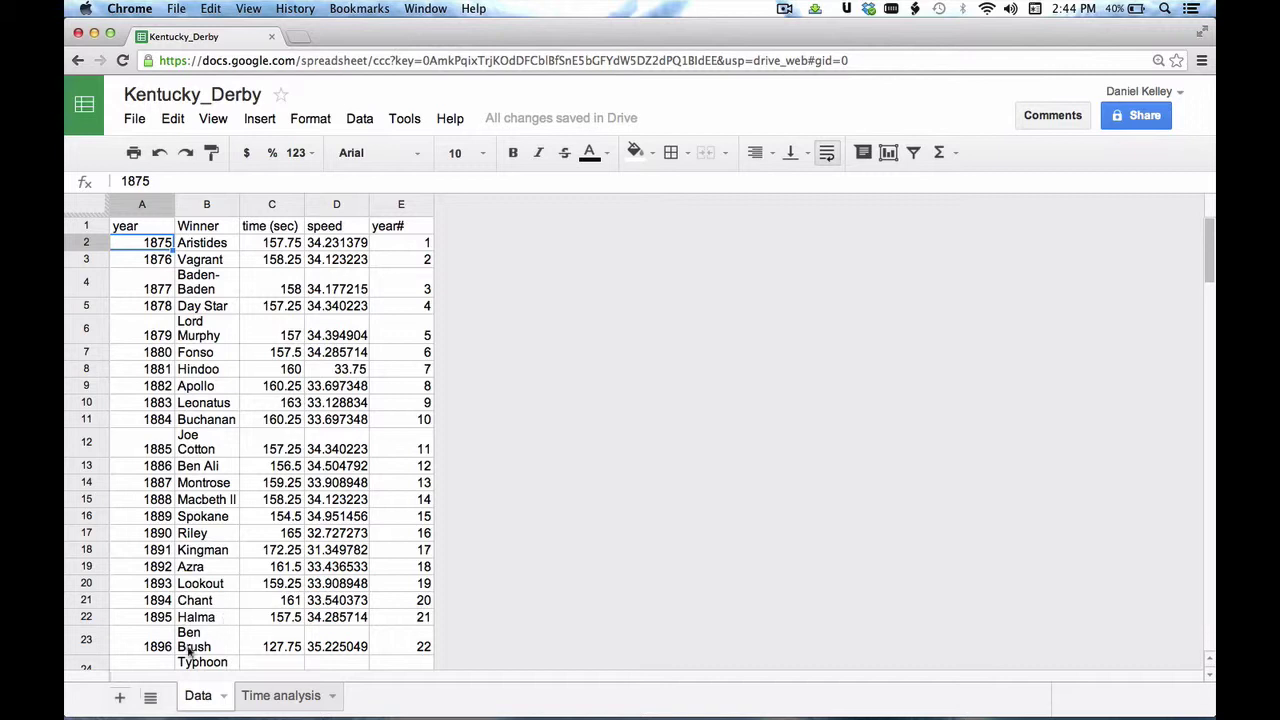
Add a new sheet after the Data sheet and name it "Time Analysis2"
{"action": "left_click", "coordinate": [119, 696]}
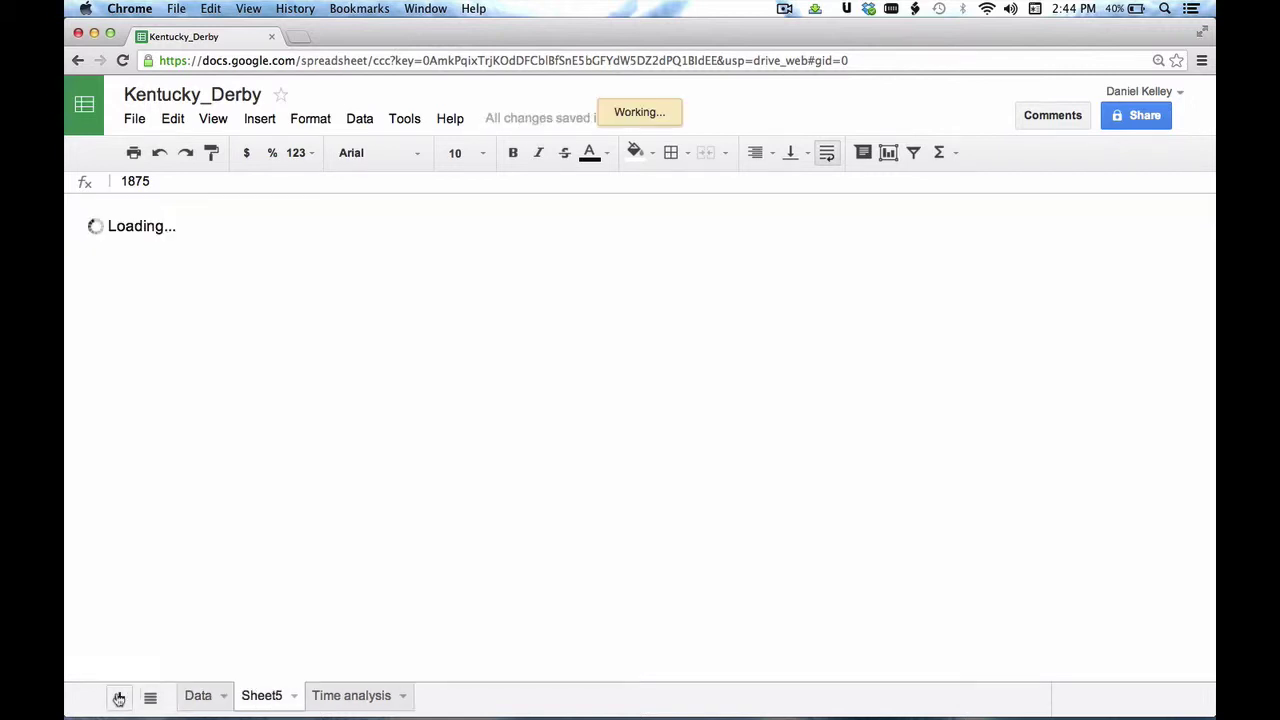
{"action": "double_click", "coordinate": [264, 698]}
{"action": "type", "text": "Time Ana"}
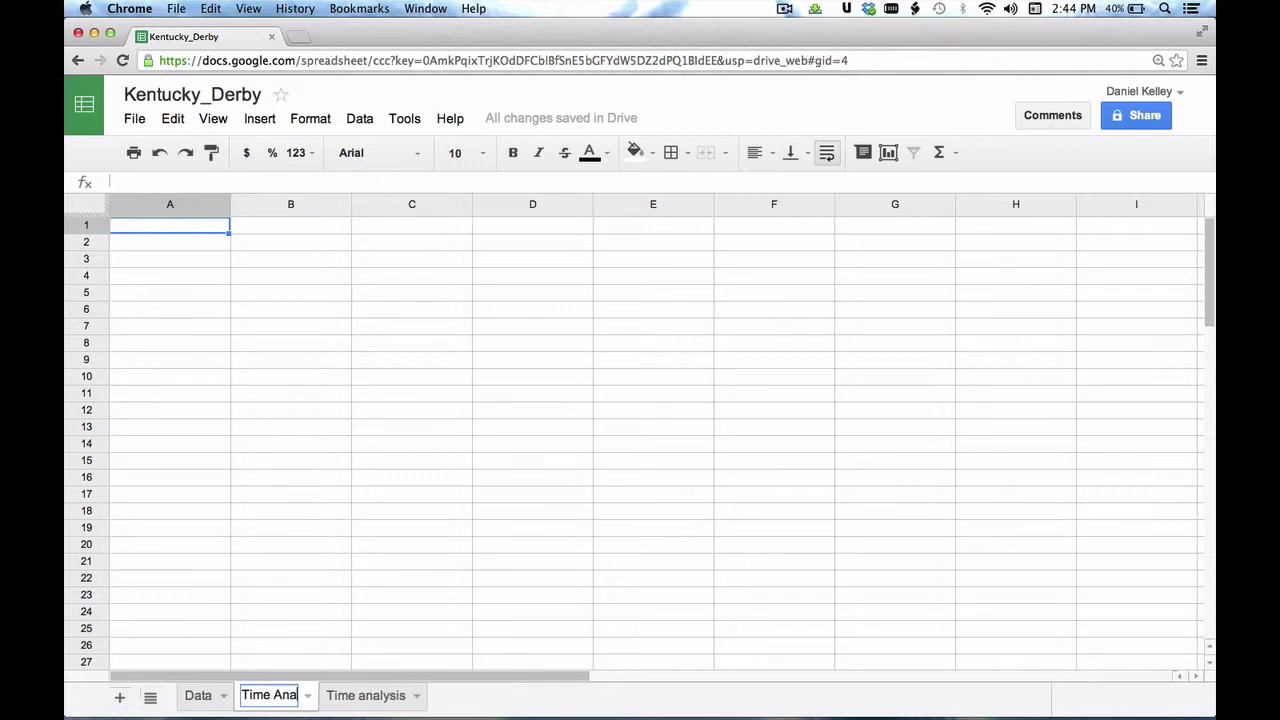
{"action": "type", "text": "lysis2"}
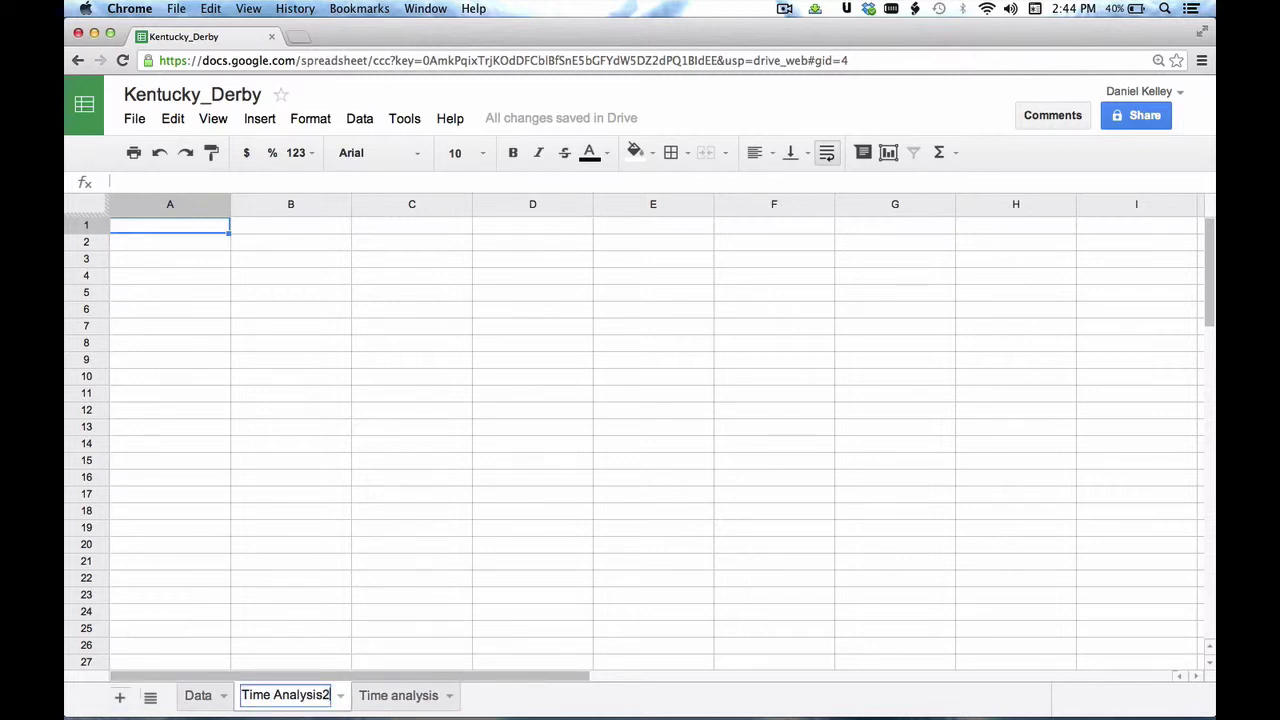
{"action": "key", "text": "Return"}
Copy the whole "time (sec)" column from the Data sheet into column A of the Time Analysis2 sheet
{"action": "left_click", "coordinate": [197, 696]}
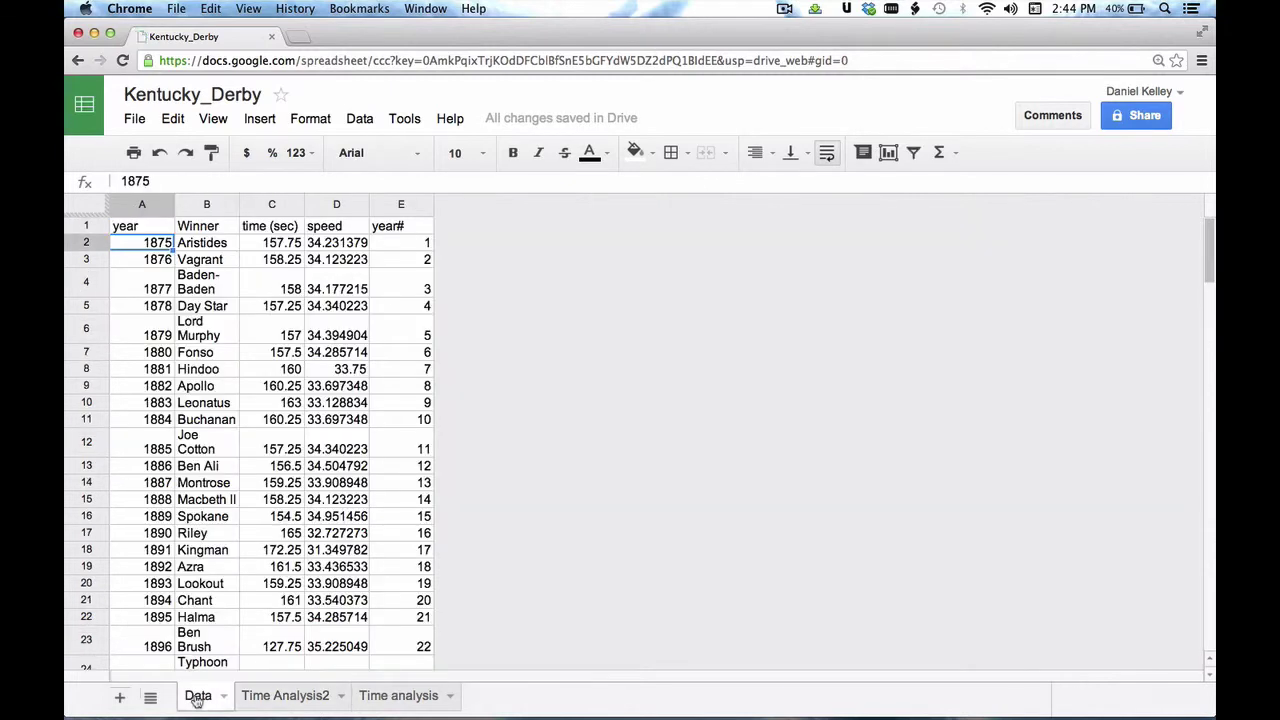
{"action": "left_click", "coordinate": [263, 204]}
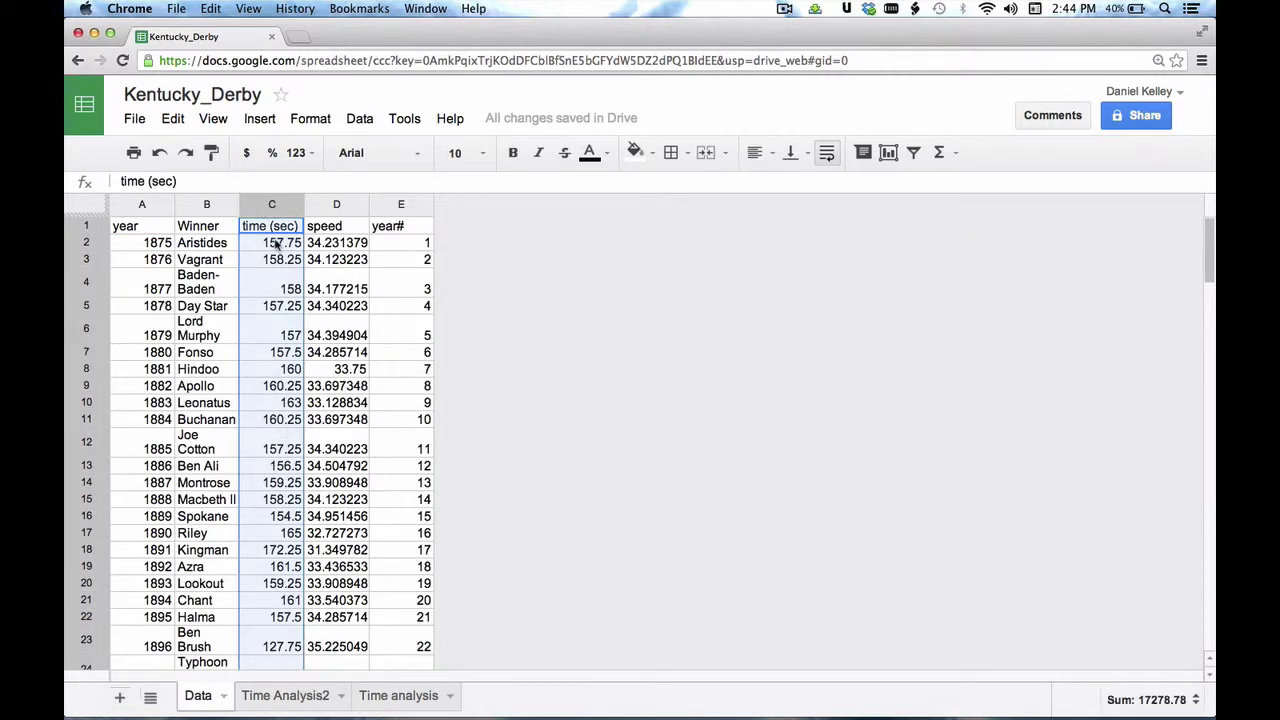
{"action": "left_click", "coordinate": [297, 696]}
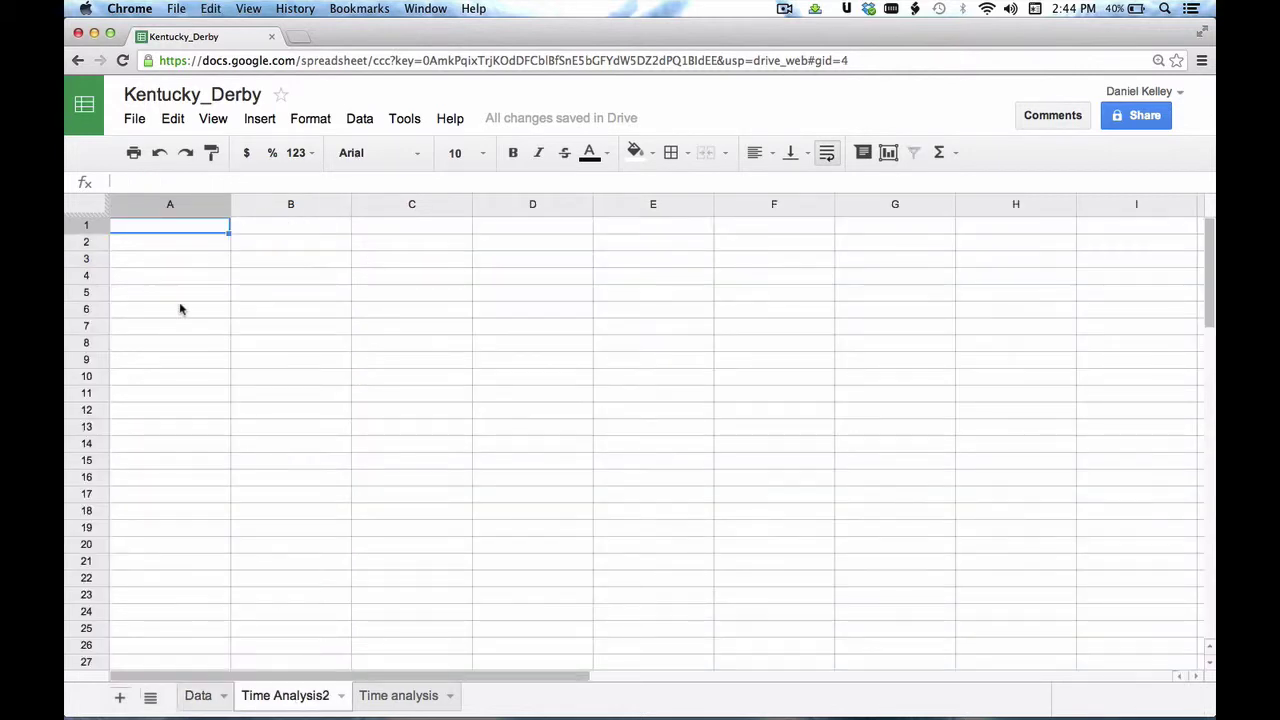
{"action": "key", "text": "super+v"}
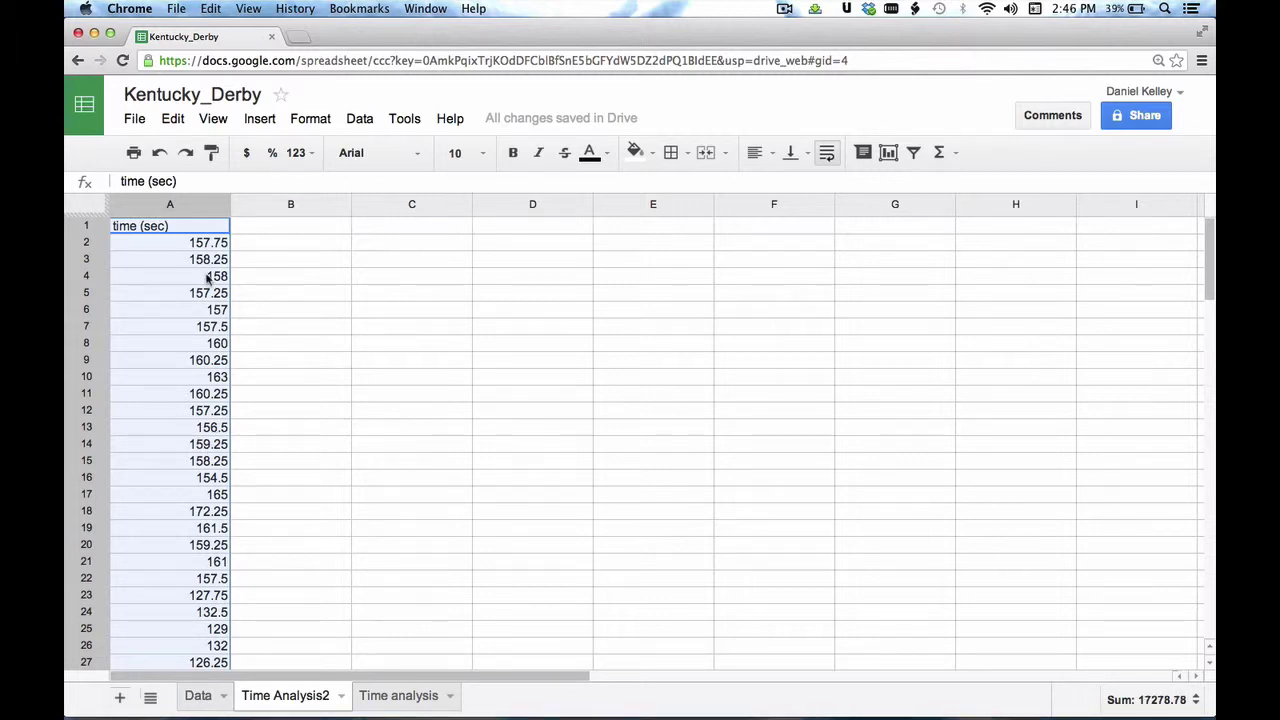
Enter the labels "min:" in cell B2 and "max:" in cell B3
{"action": "left_click", "coordinate": [312, 250]}
{"action": "type", "text": "min:"}
{"action": "key", "text": "Return"}
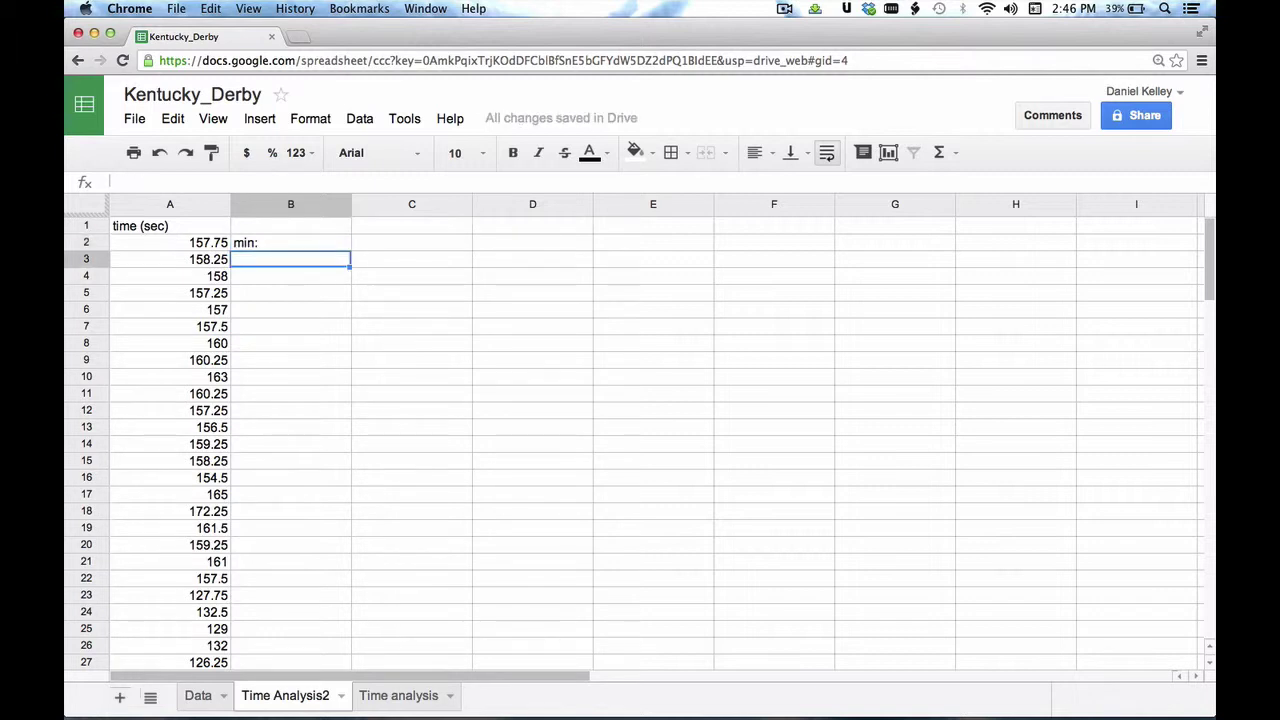
{"action": "type", "text": "max:"}
{"action": "key", "text": "Return"}
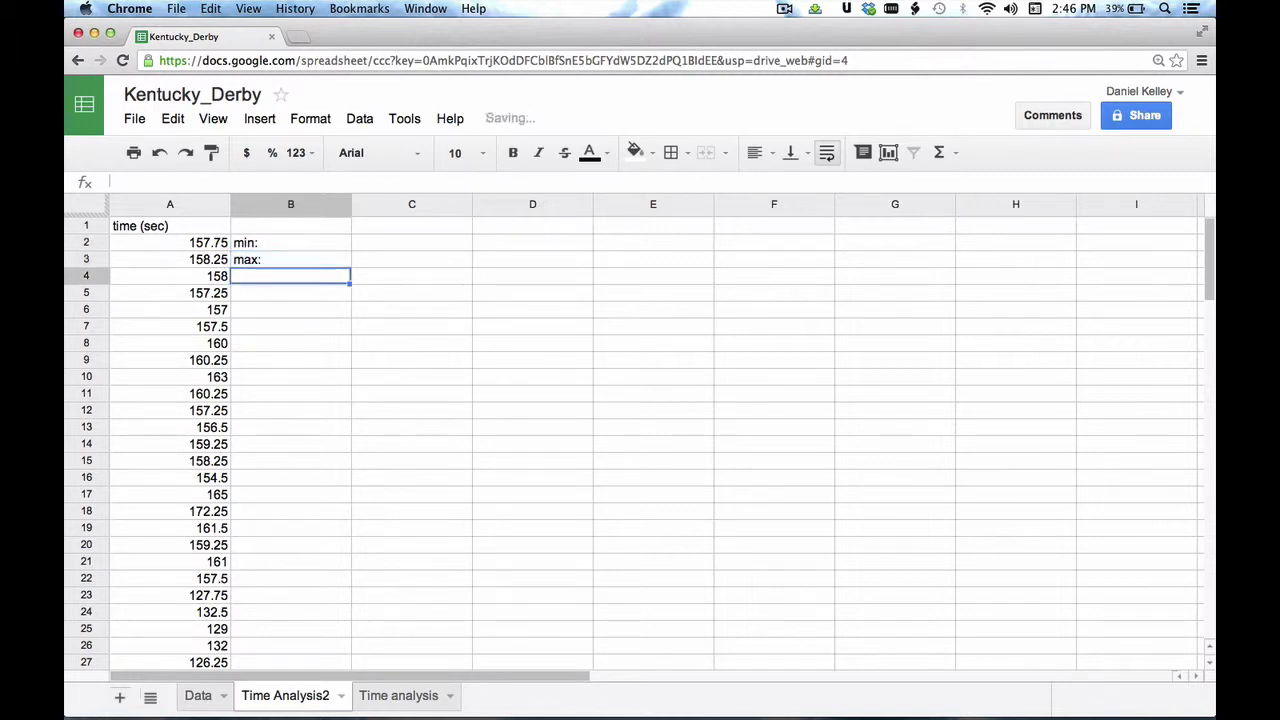
Calculate the minimum race time in cell C2 with the MIN function over the range A2:A134
{"action": "left_click", "coordinate": [415, 246]}
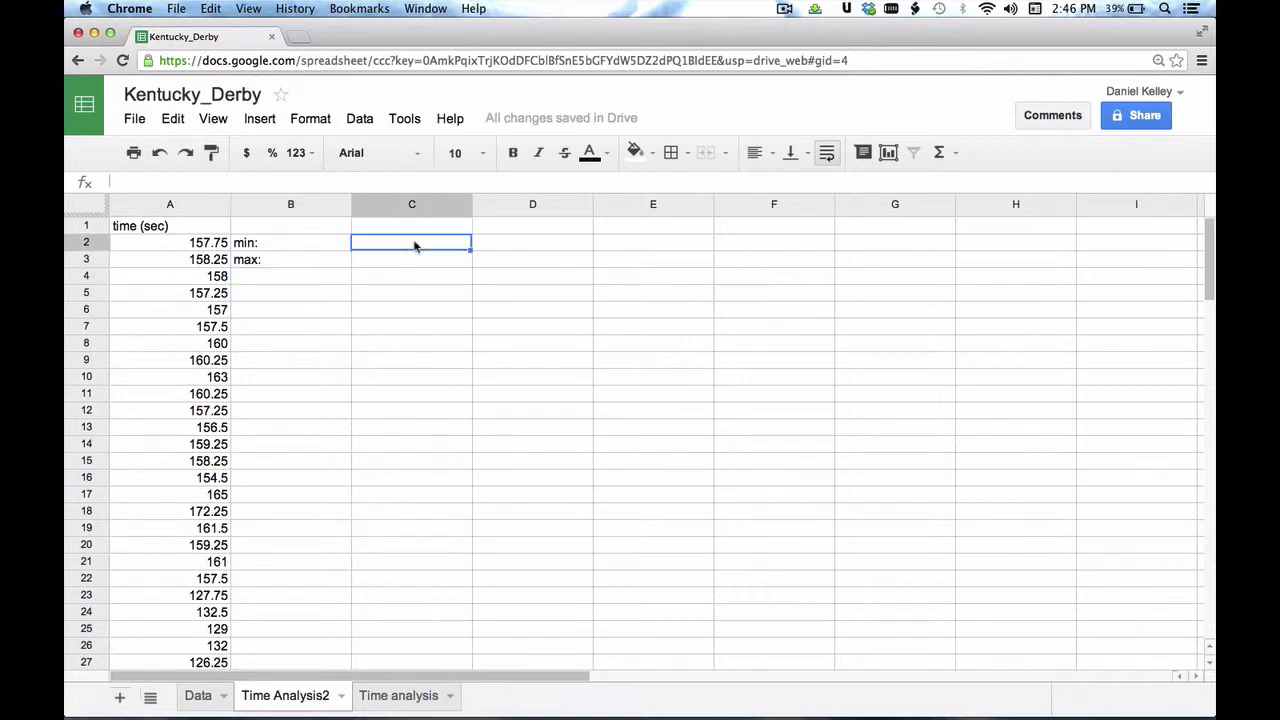
{"action": "type", "text": "=min"}
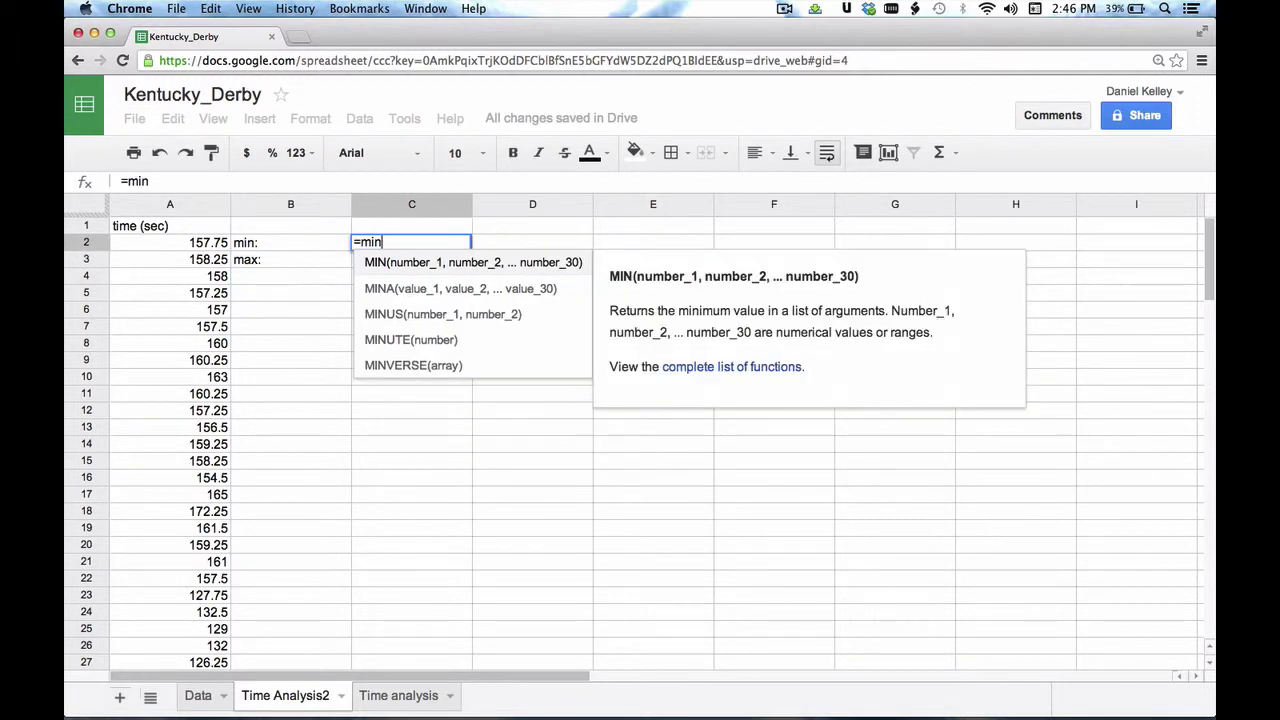
{"action": "type", "text": "("}
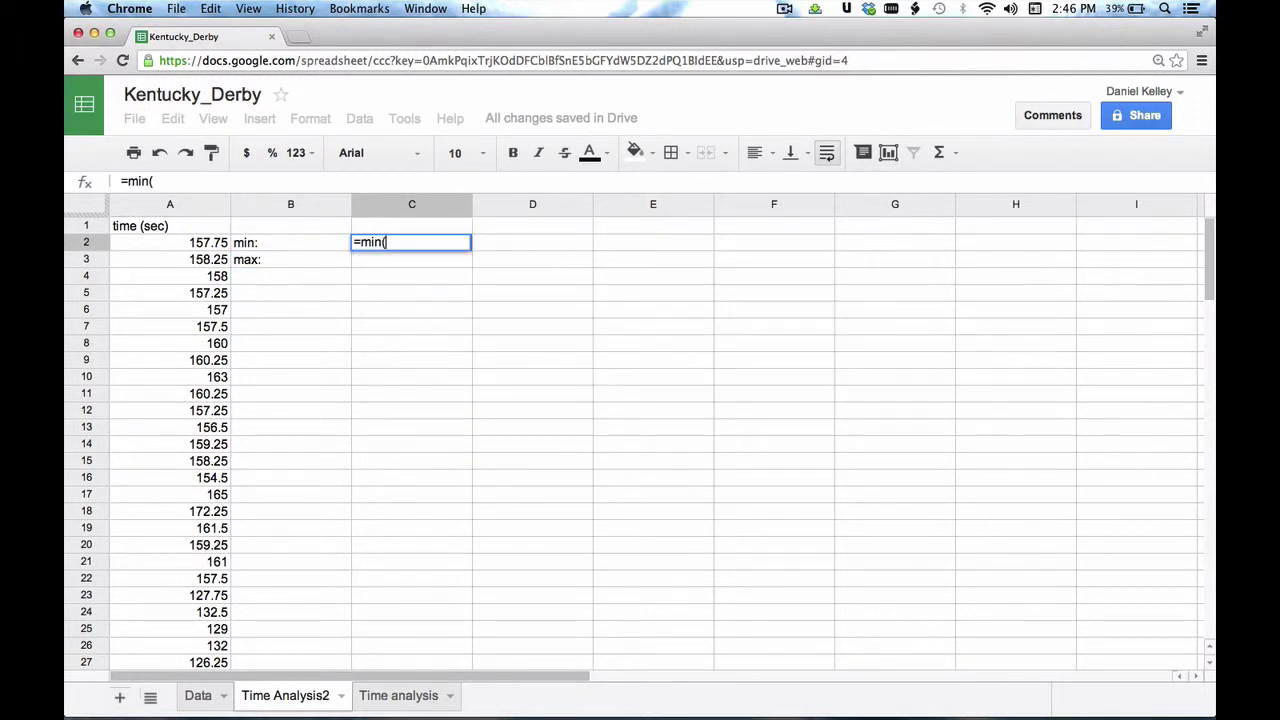
{"action": "left_click", "coordinate": [187, 244]}
{"action": "scroll", "coordinate": [172, 418], "scroll_direction": "down", "scroll_amount": 20}
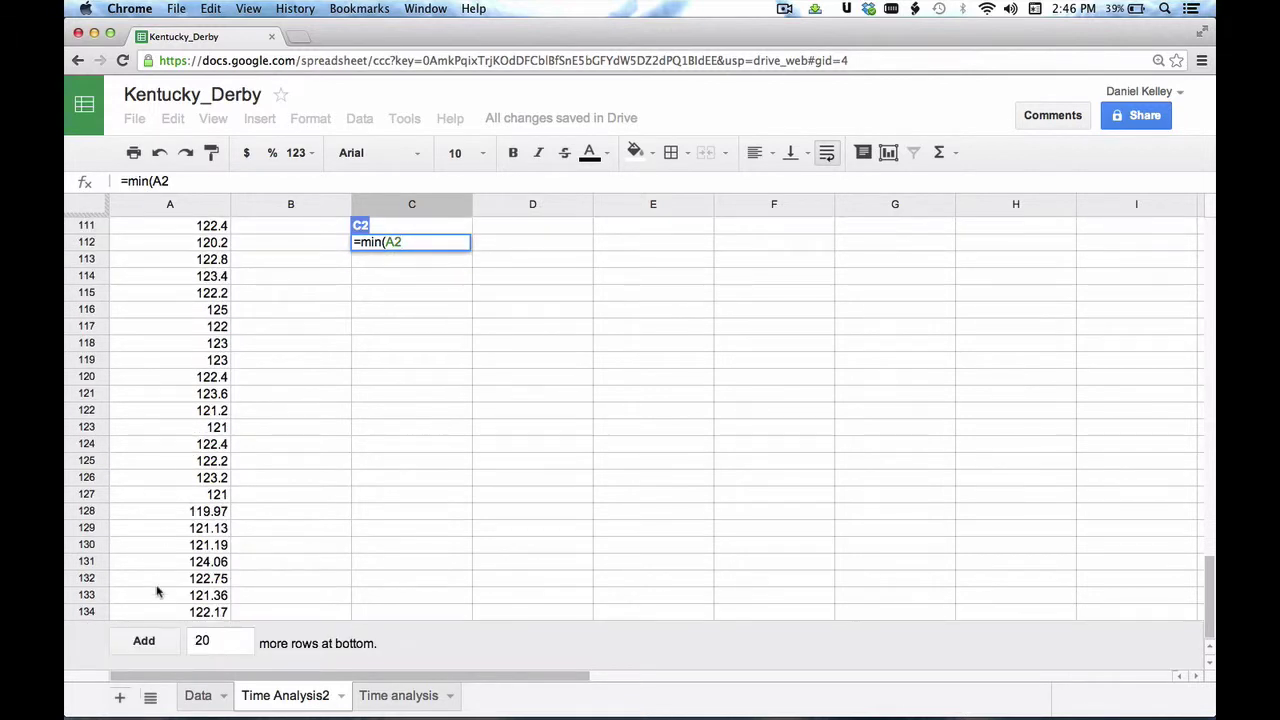
{"action": "left_click", "coordinate": [170, 613], "text": "shift"}
{"action": "type", "text": ")"}
{"action": "key", "text": "Return"}
{"action": "scroll", "coordinate": [420, 423], "scroll_direction": "up", "scroll_amount": 1}
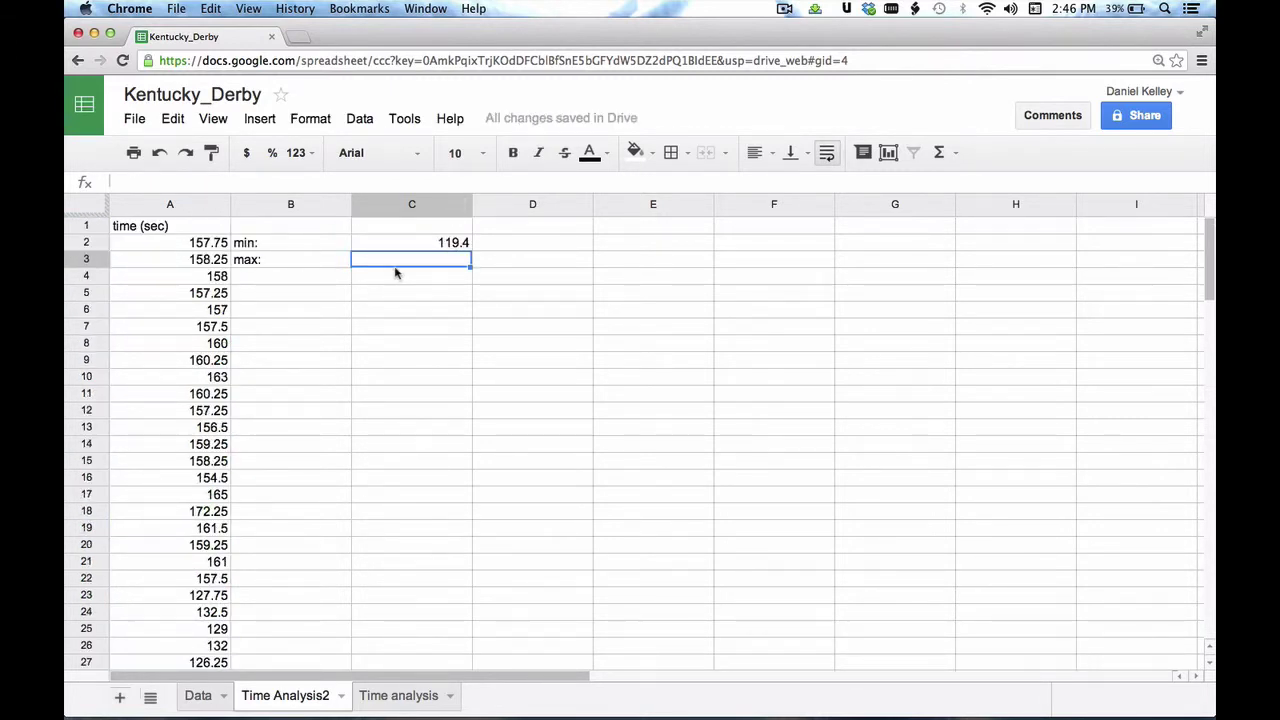
Calculate the maximum race time in cell C3 with the formula =max(a2:a134)
{"action": "type", "text": "=max"}
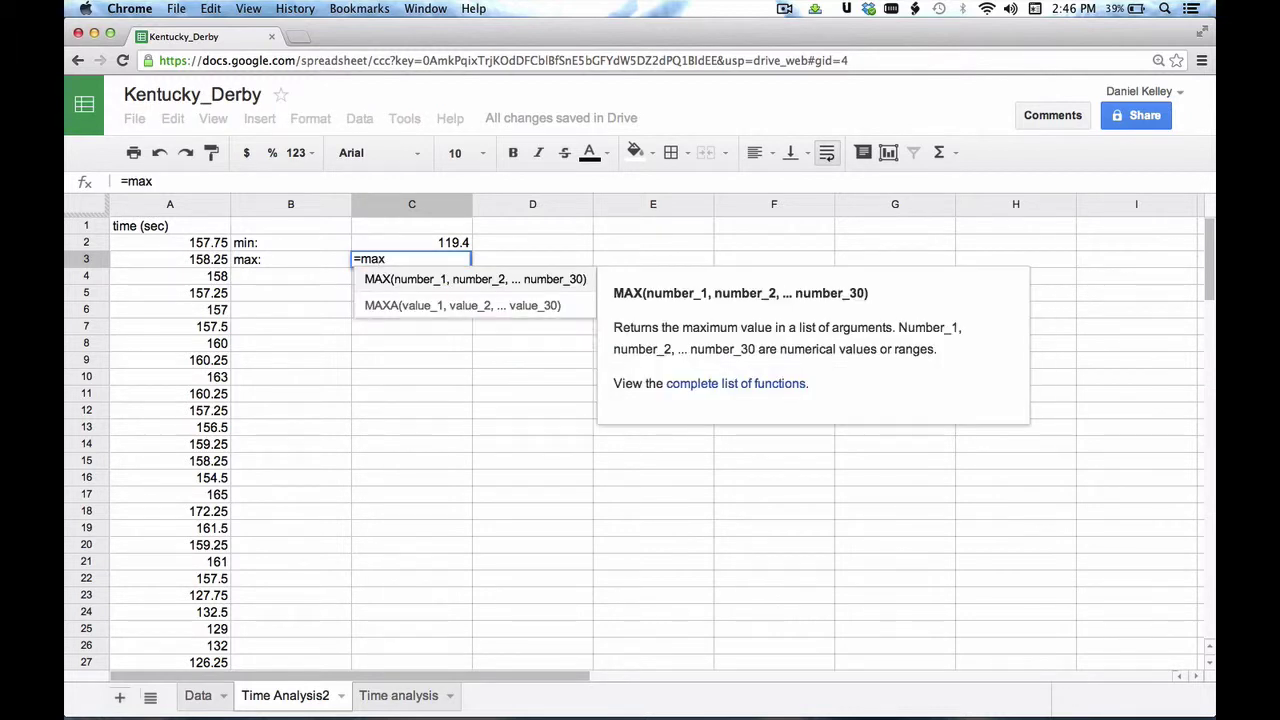
{"action": "type", "text": "("}
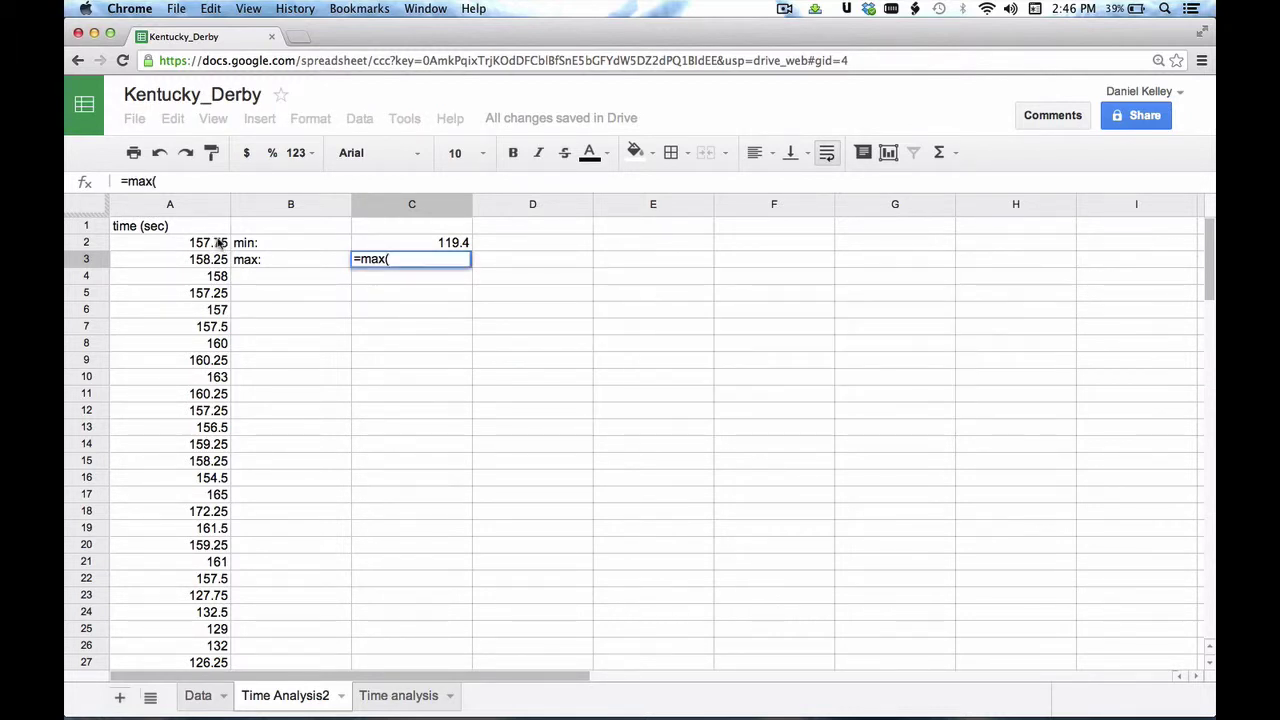
{"action": "type", "text": "a2:a134)"}
{"action": "key", "text": "Return"}
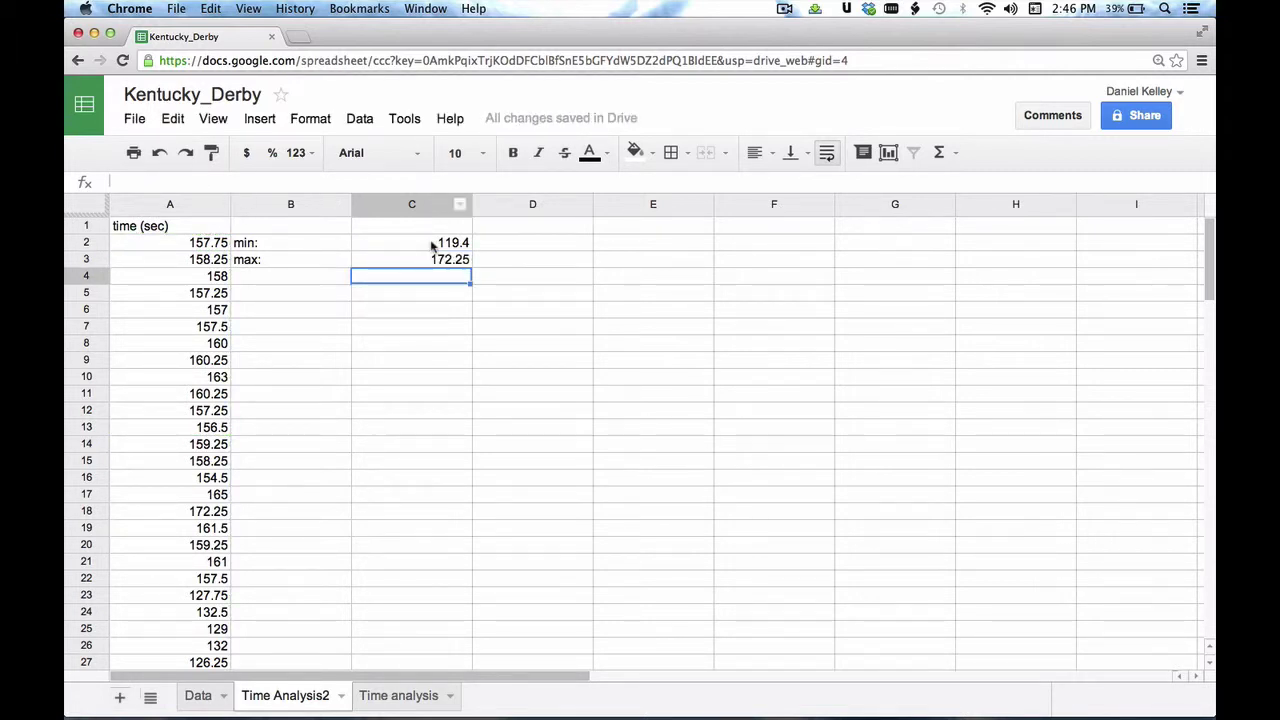
Label cell B4 "range:" and calculate the range in C4 with the formula =C3-C2
{"action": "left_click", "coordinate": [322, 276]}
{"action": "type", "text": "range:"}
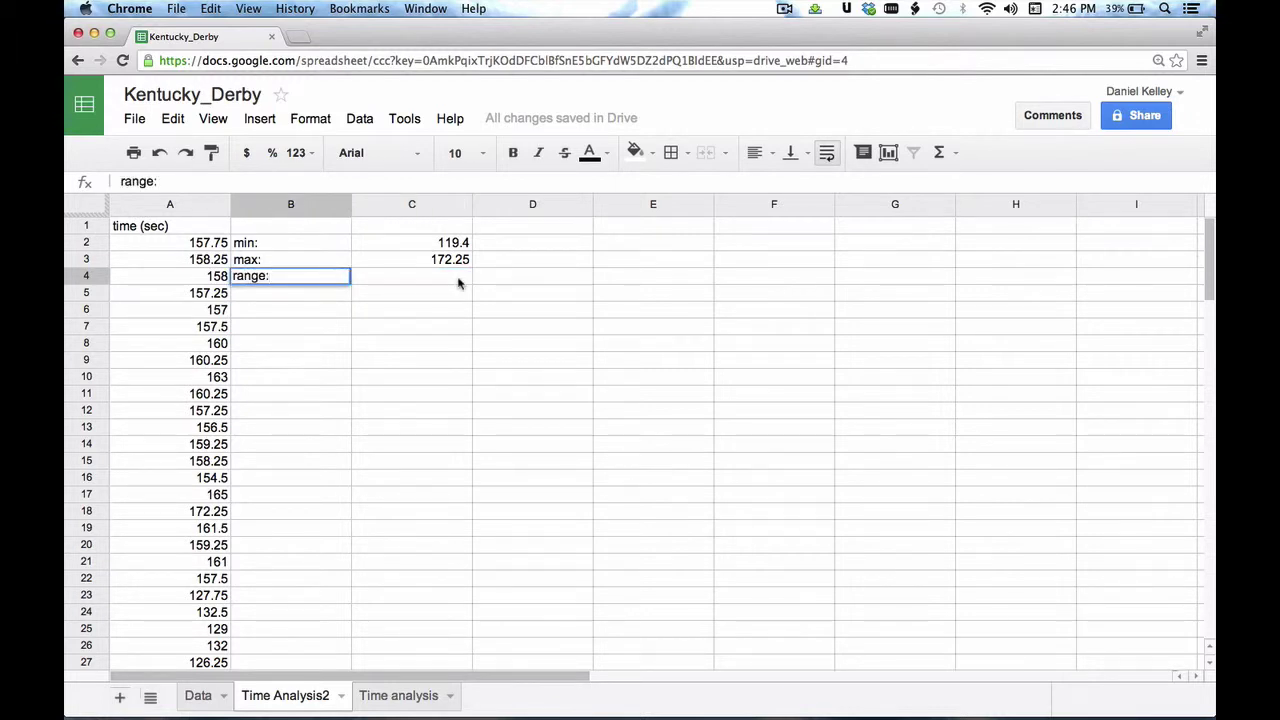
{"action": "left_click", "coordinate": [460, 282]}
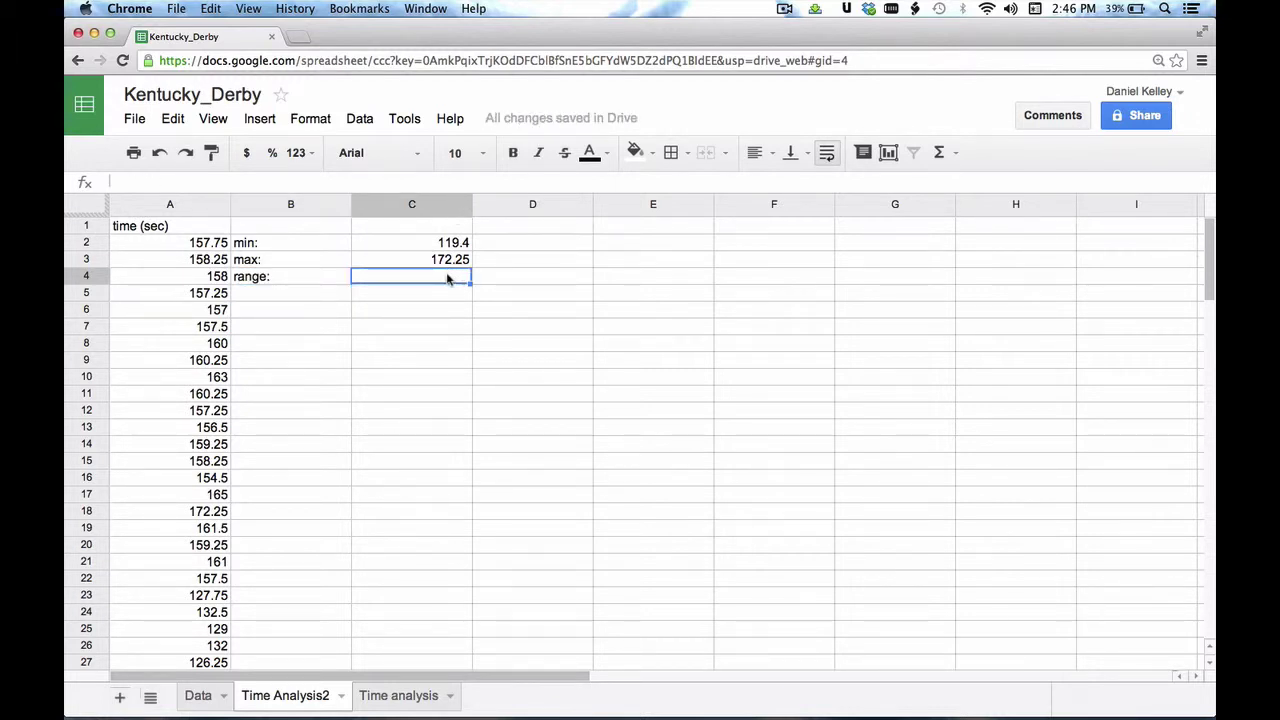
{"action": "type", "text": "="}
{"action": "left_click", "coordinate": [449, 259]}
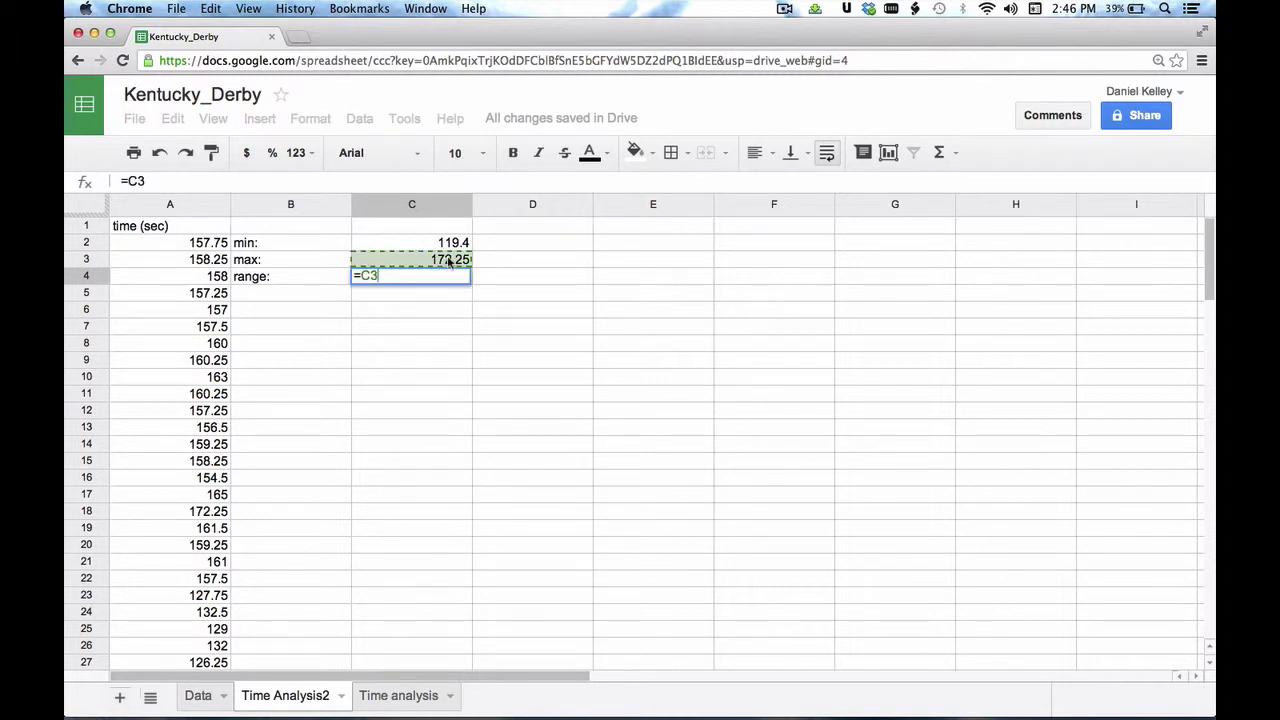
{"action": "type", "text": "-"}
{"action": "left_click", "coordinate": [449, 244]}
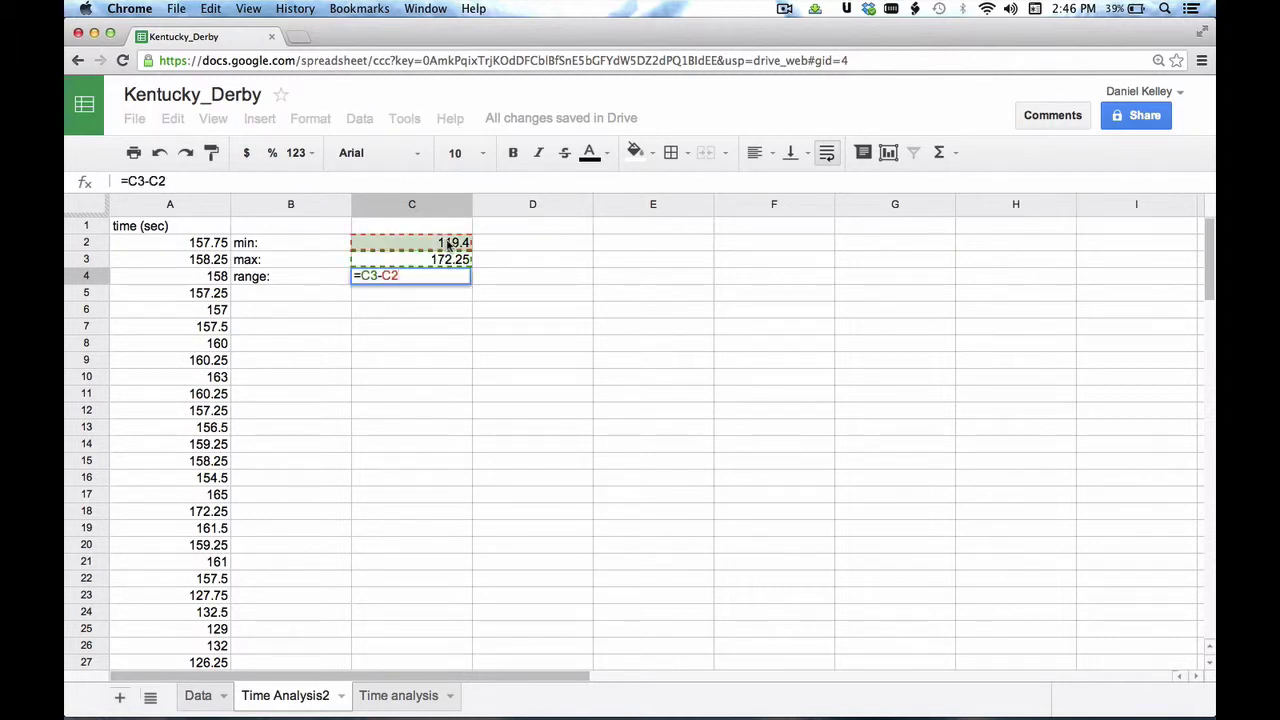
{"action": "key", "text": "Return"}
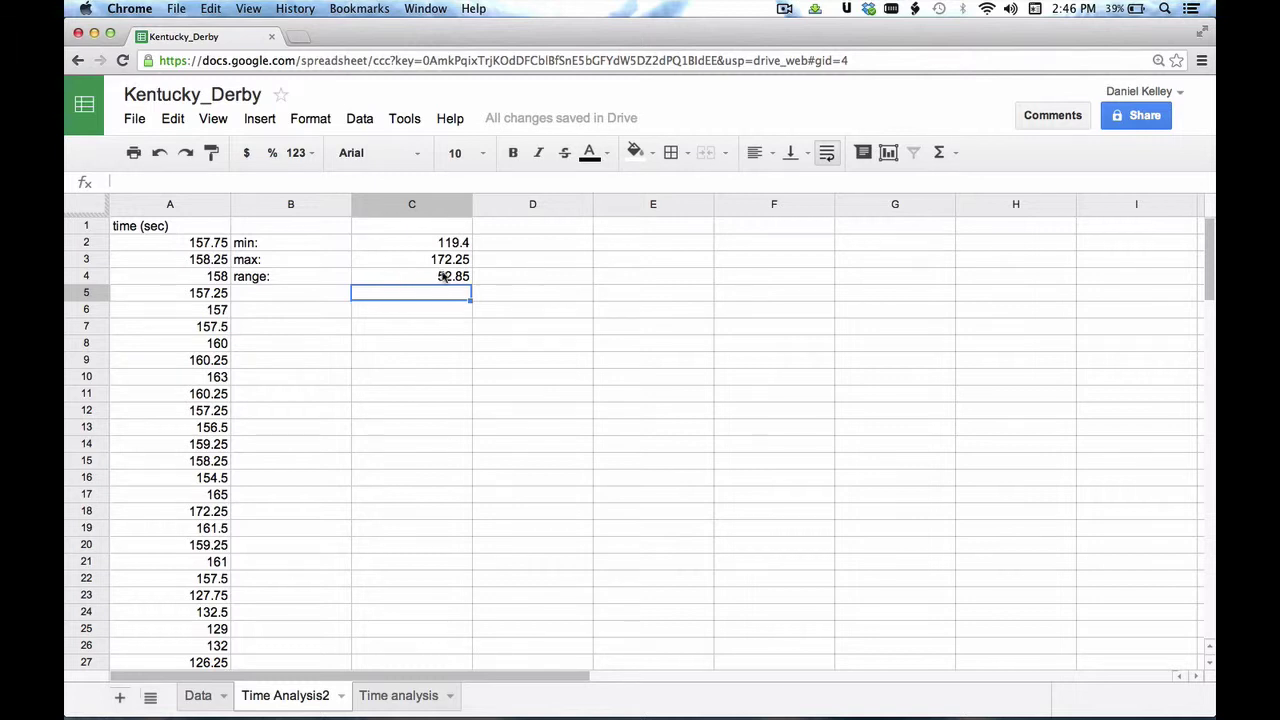
Label cell B5 "number of bins:" and enter 10 in C5
{"action": "left_click", "coordinate": [337, 296]}
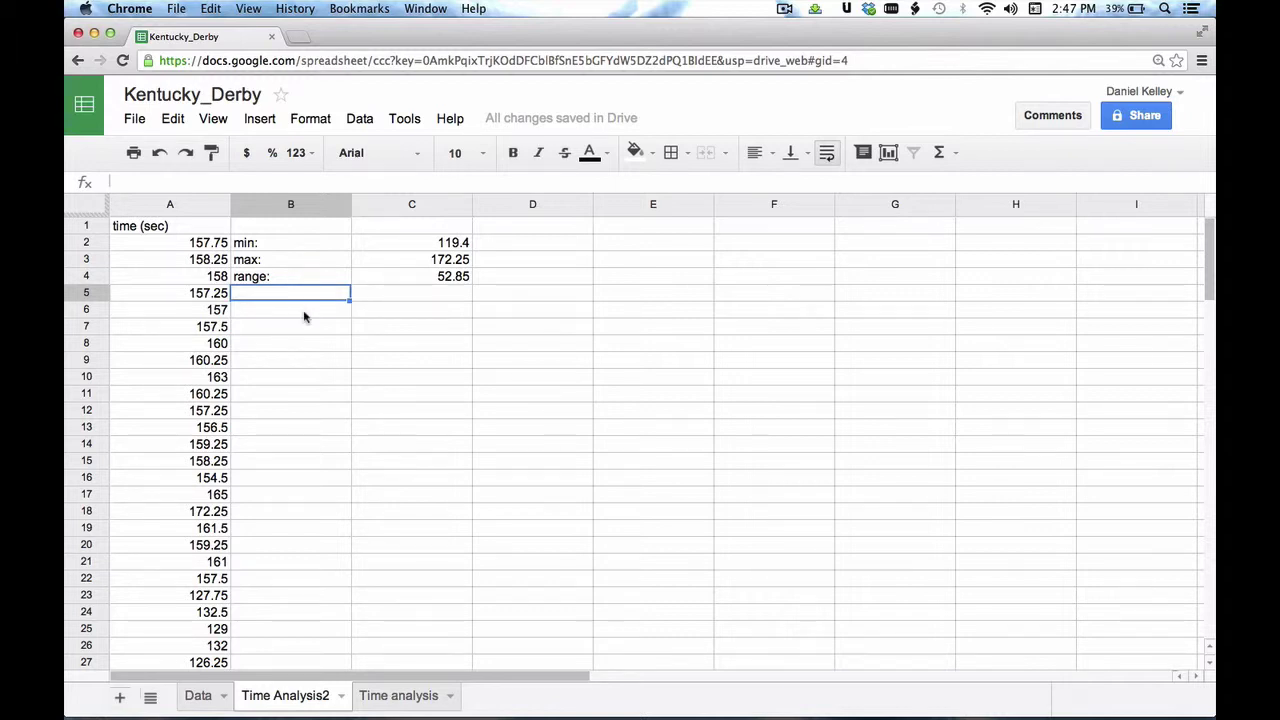
{"action": "type", "text": "number"}
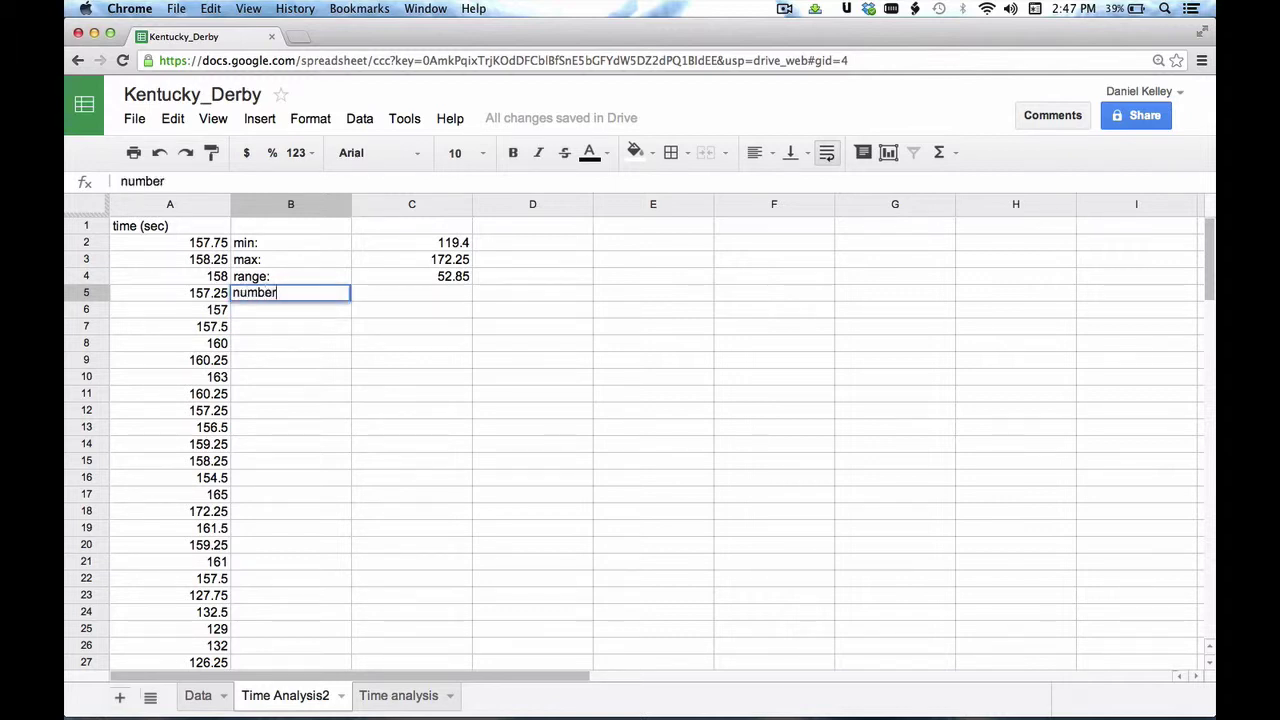
{"action": "type", "text": " of bins:"}
{"action": "key", "text": "Return"}
{"action": "left_click", "coordinate": [447, 292]}
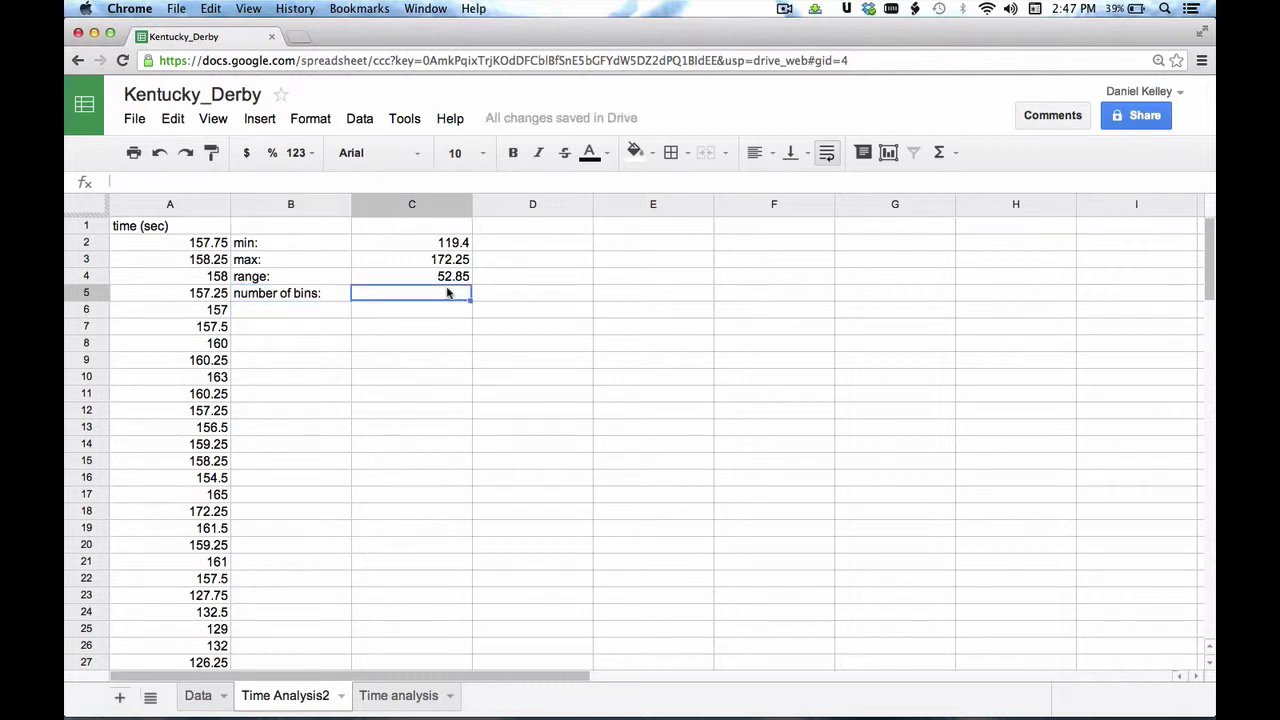
{"action": "type", "text": "10"}
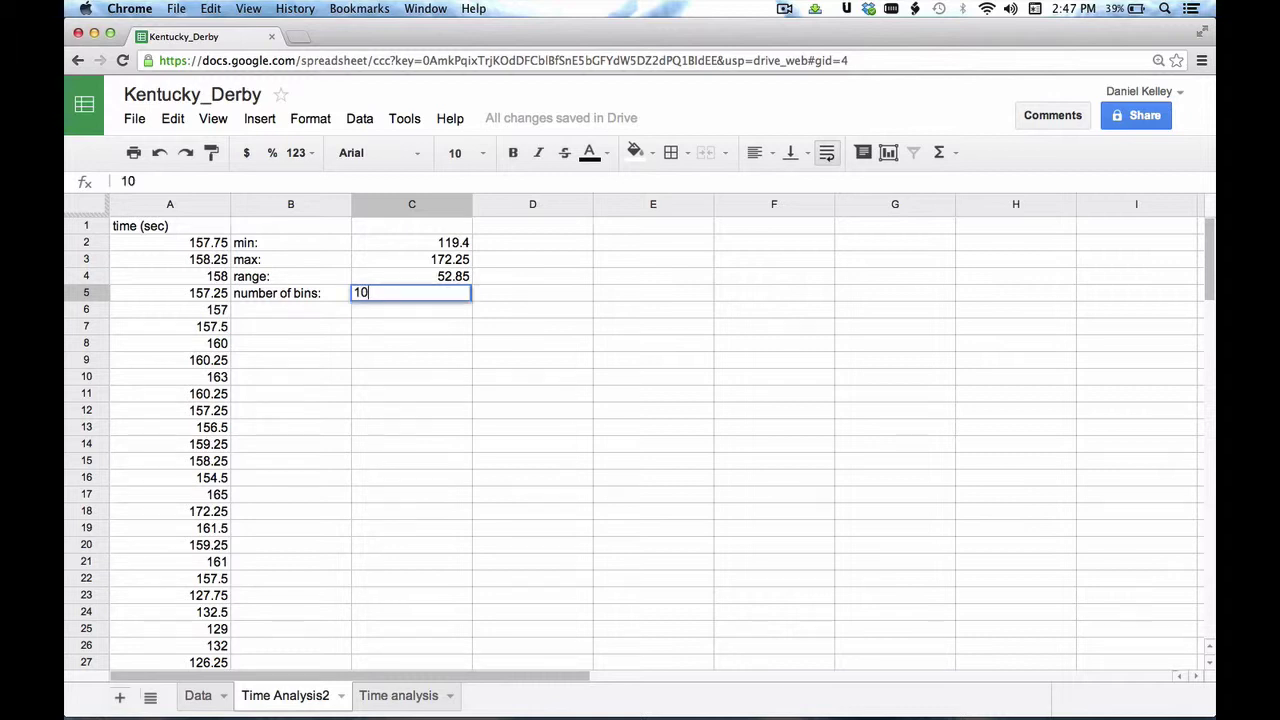
{"action": "key", "text": "Return"}
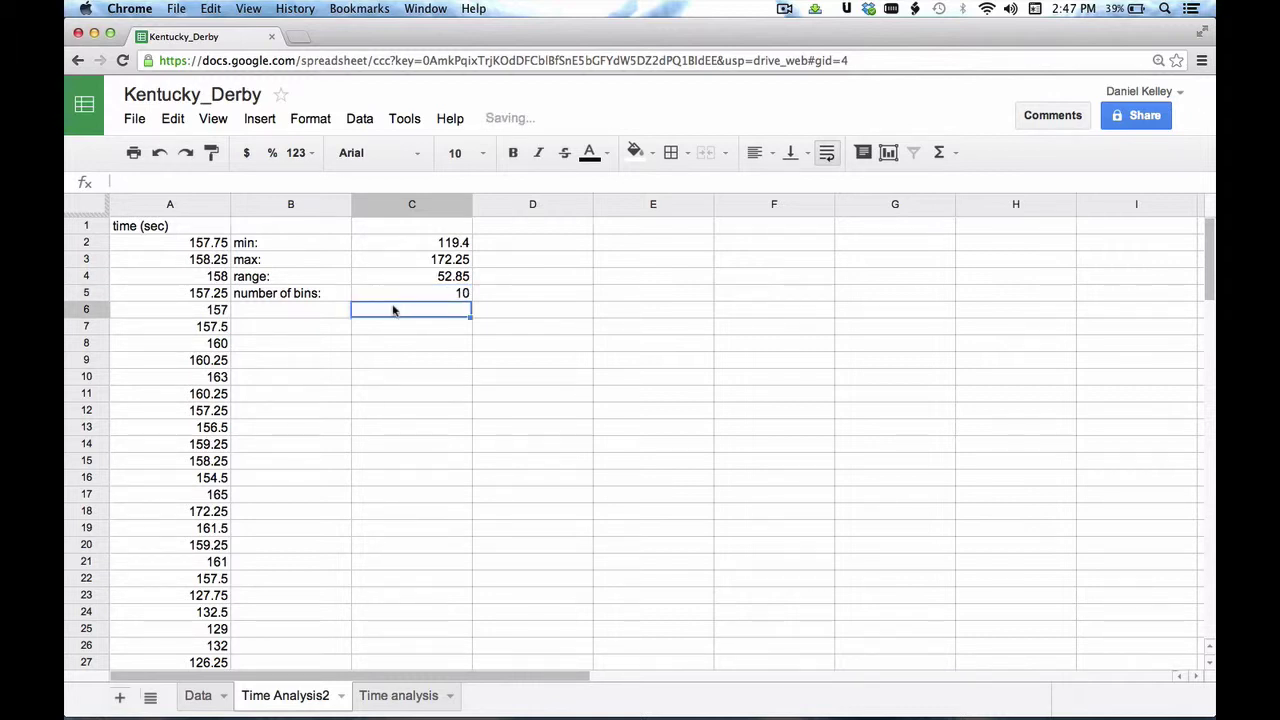
Label cell B6 "bin width:" and calculate the bin width in C6 with the formula =C4/C5
{"action": "left_click", "coordinate": [311, 311]}
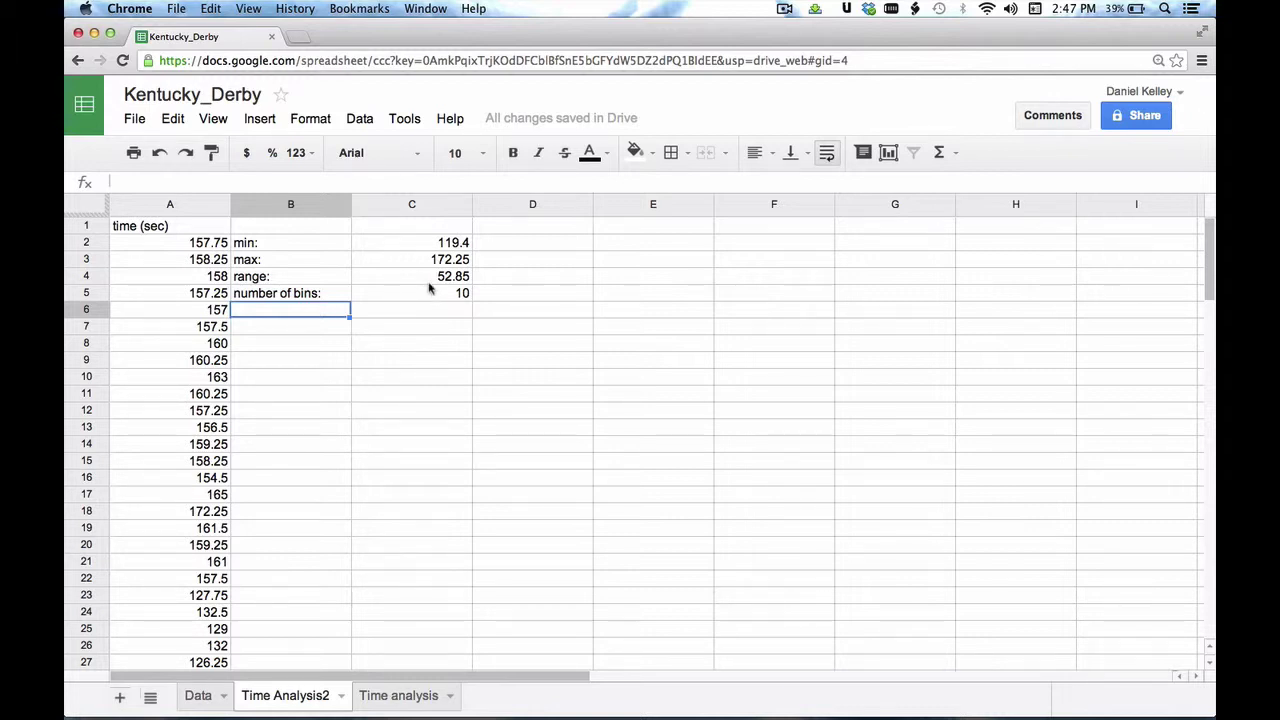
{"action": "type", "text": "bin width:"}
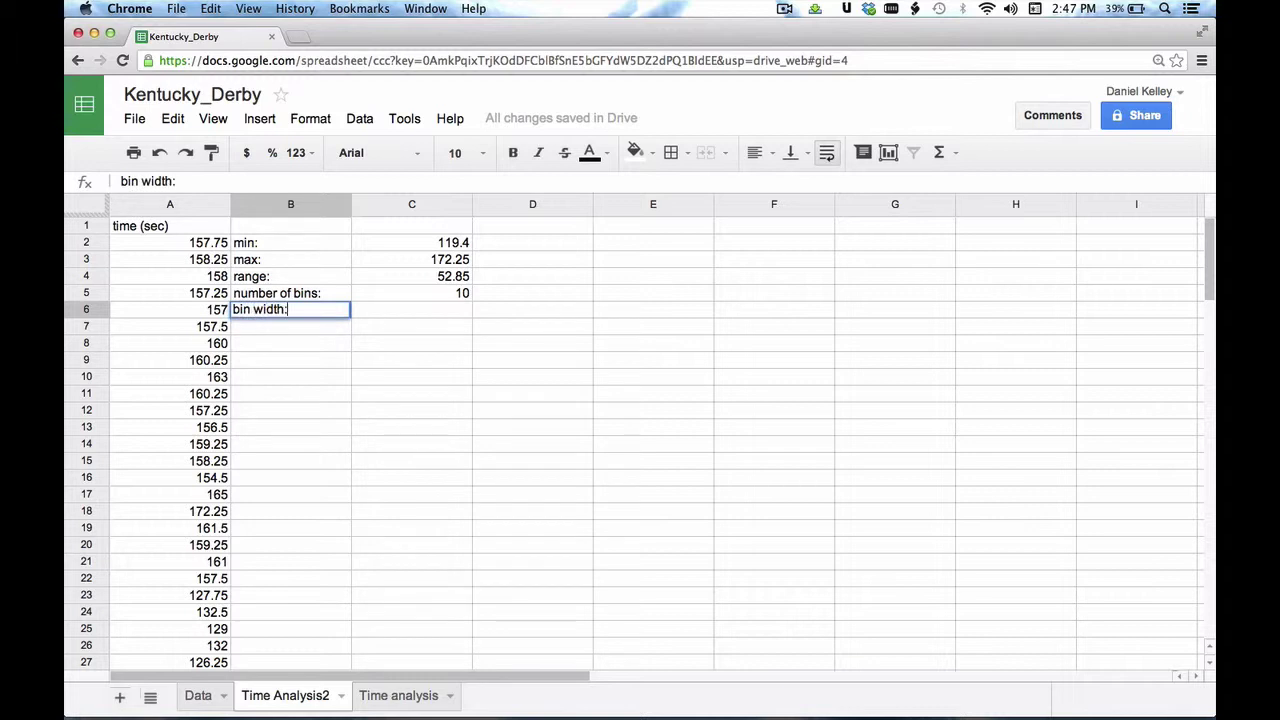
{"action": "key", "text": "Tab"}
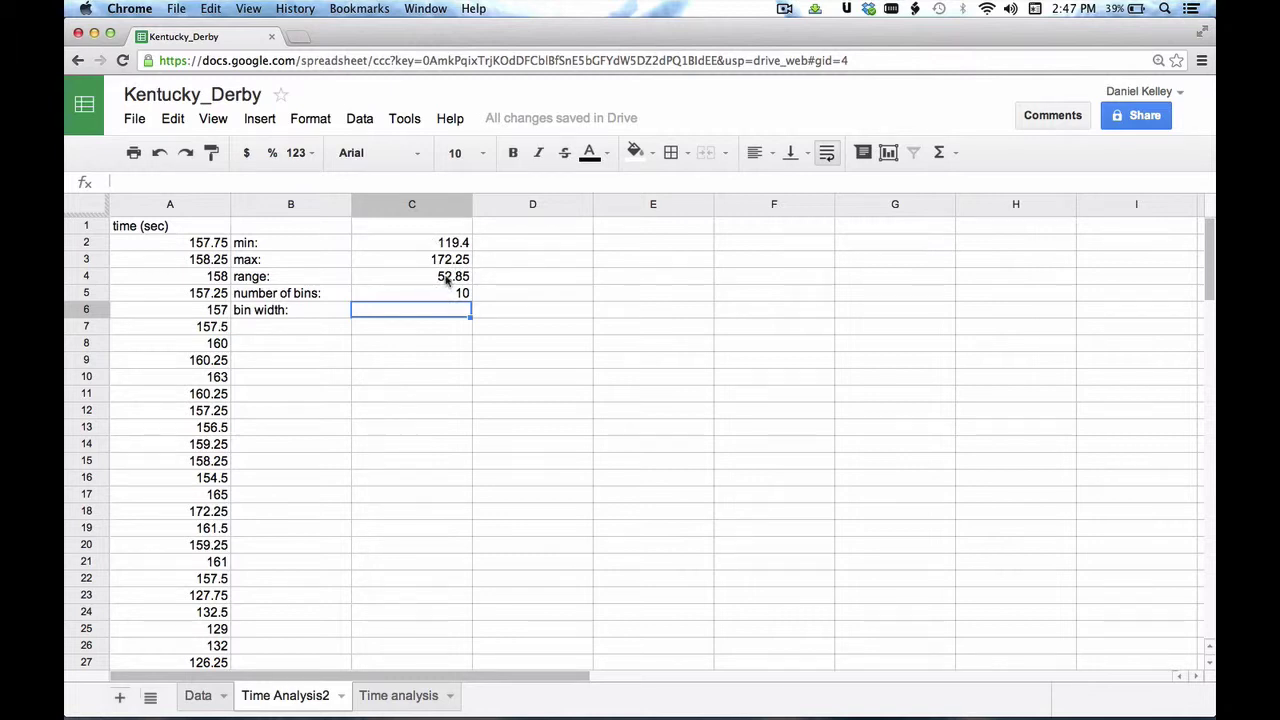
{"action": "type", "text": "="}
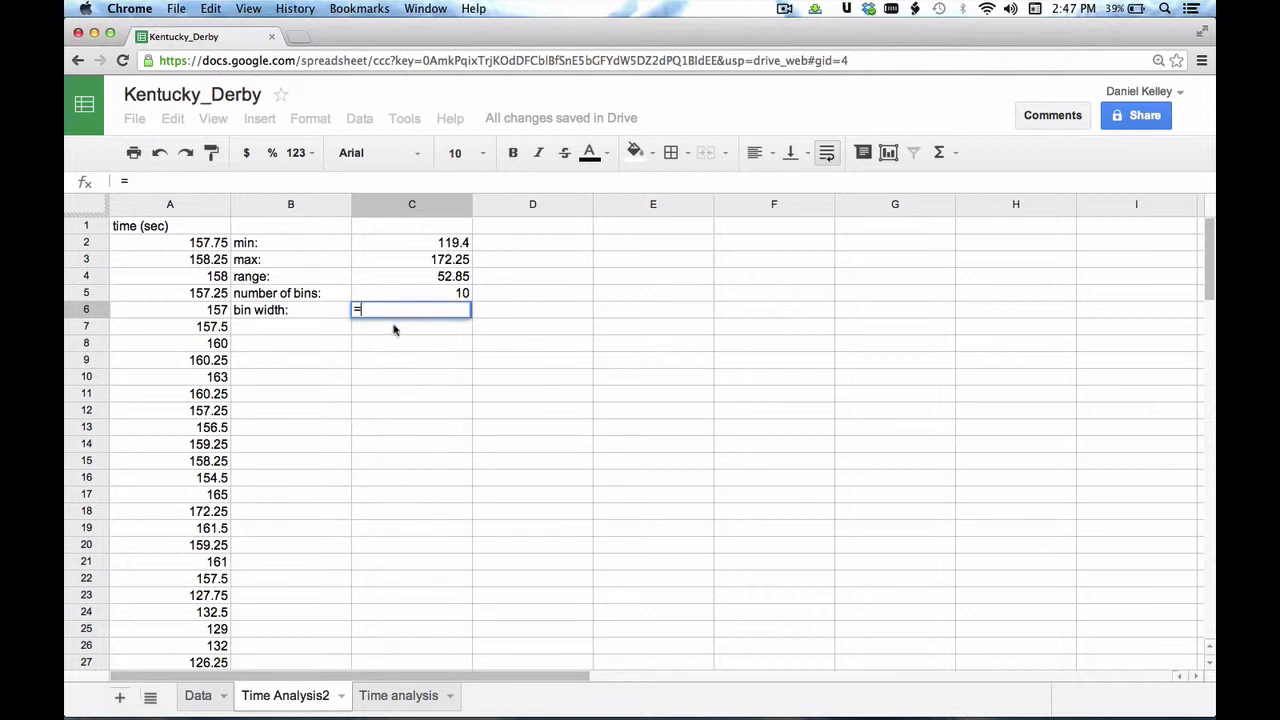
{"action": "left_click", "coordinate": [449, 280]}
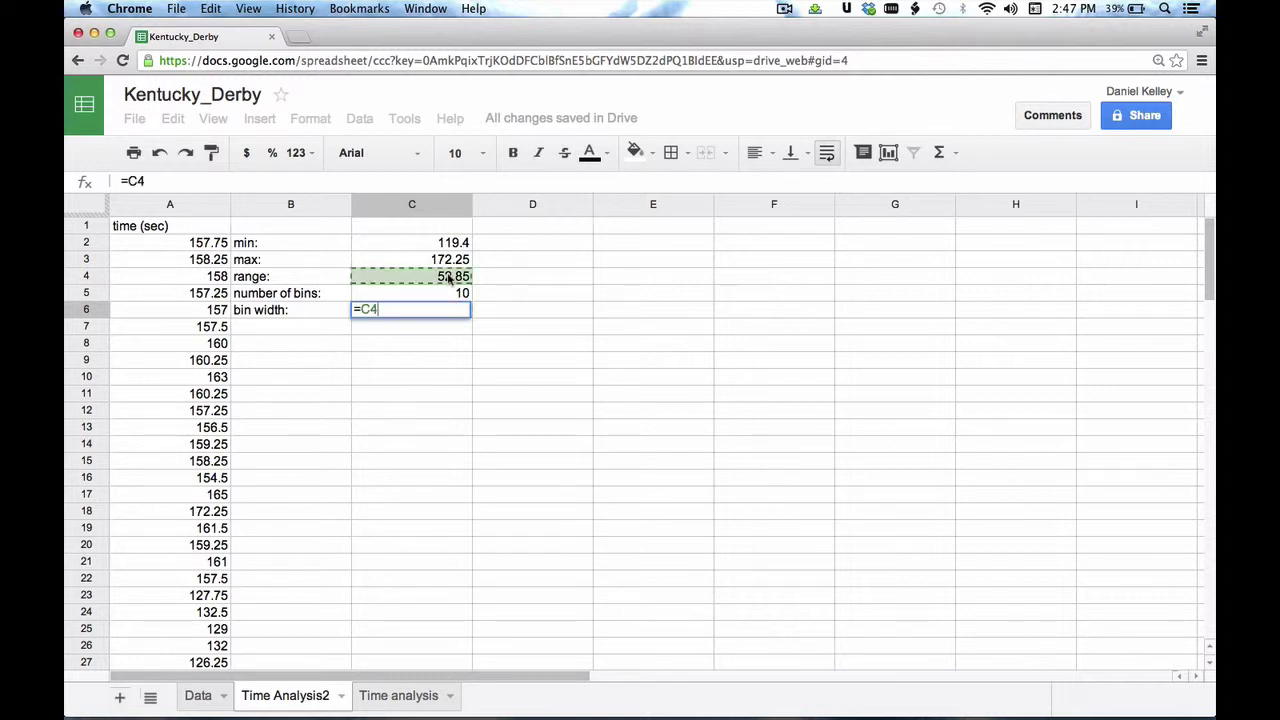
{"action": "type", "text": "/"}
{"action": "left_click", "coordinate": [452, 290]}
{"action": "key", "text": "Return"}
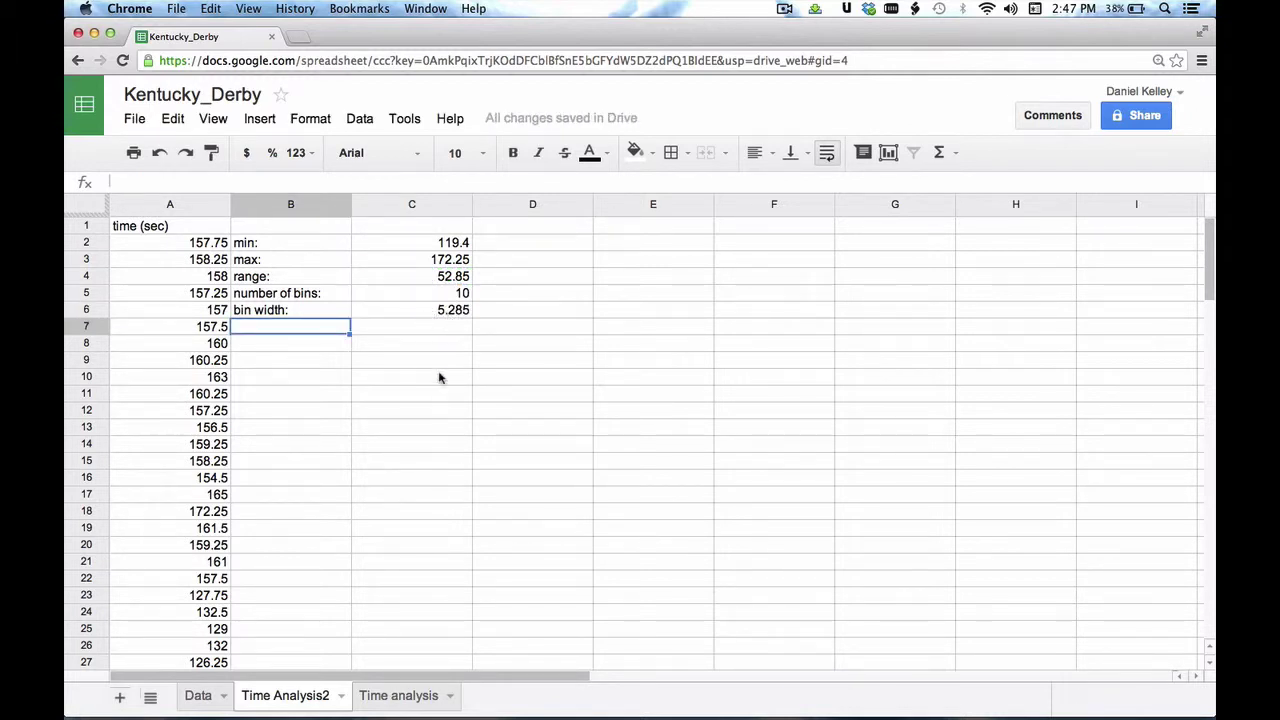
Enter the numbers 1, 2, 3 and 4 in cells C8 to C11
{"action": "left_click", "coordinate": [420, 344]}
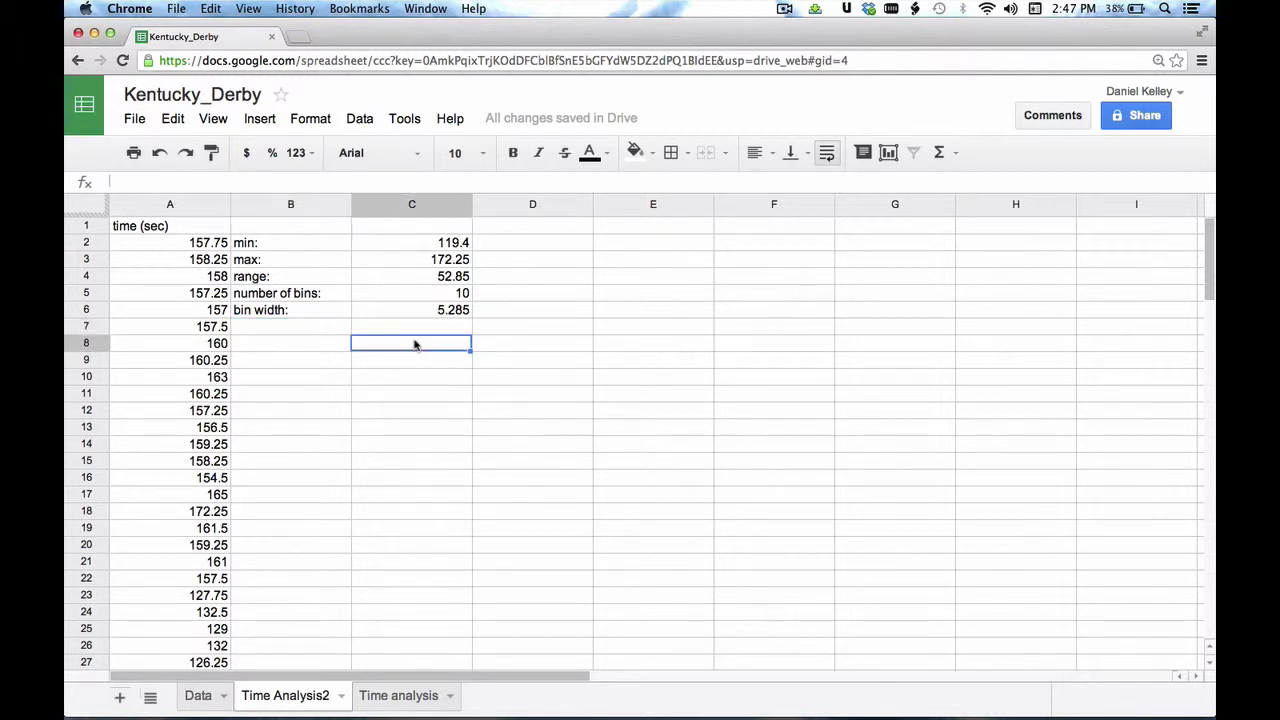
{"action": "type", "text": "1"}
{"action": "key", "text": "Return"}
{"action": "type", "text": "2"}
{"action": "key", "text": "Return"}
{"action": "type", "text": "3"}
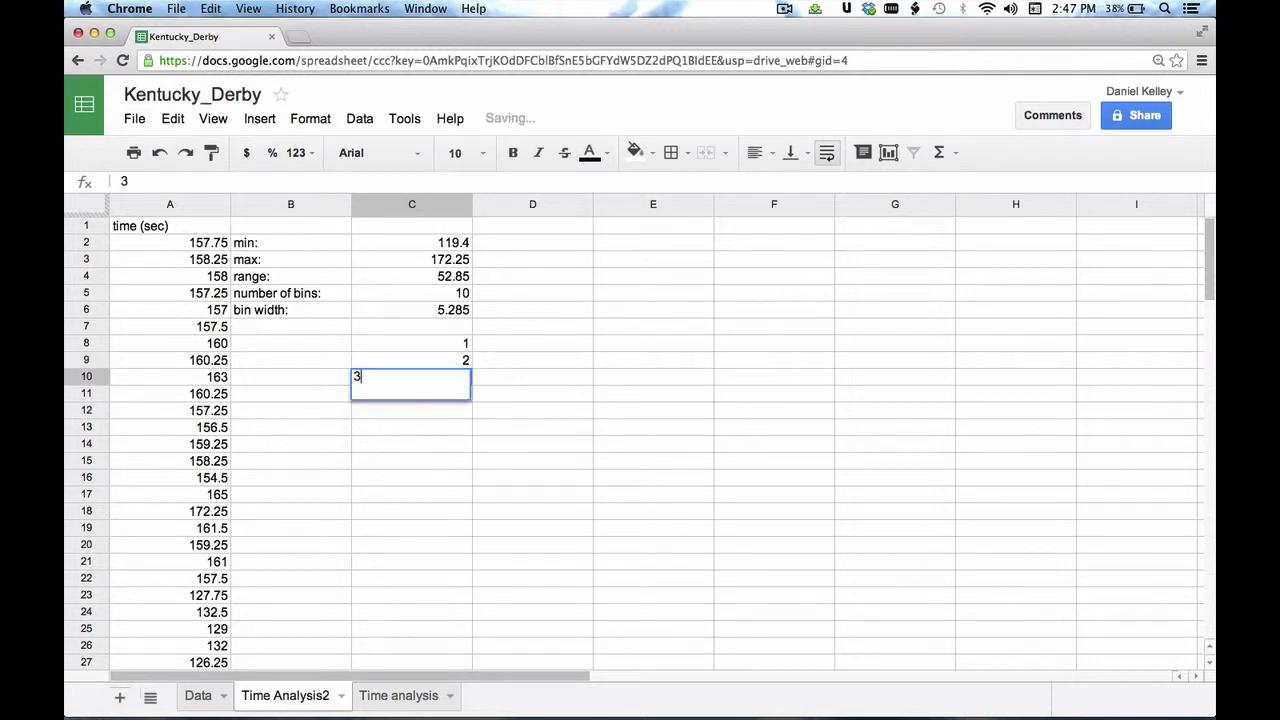
{"action": "key", "text": "Return"}
{"action": "type", "text": "4"}
{"action": "key", "text": "Return"}
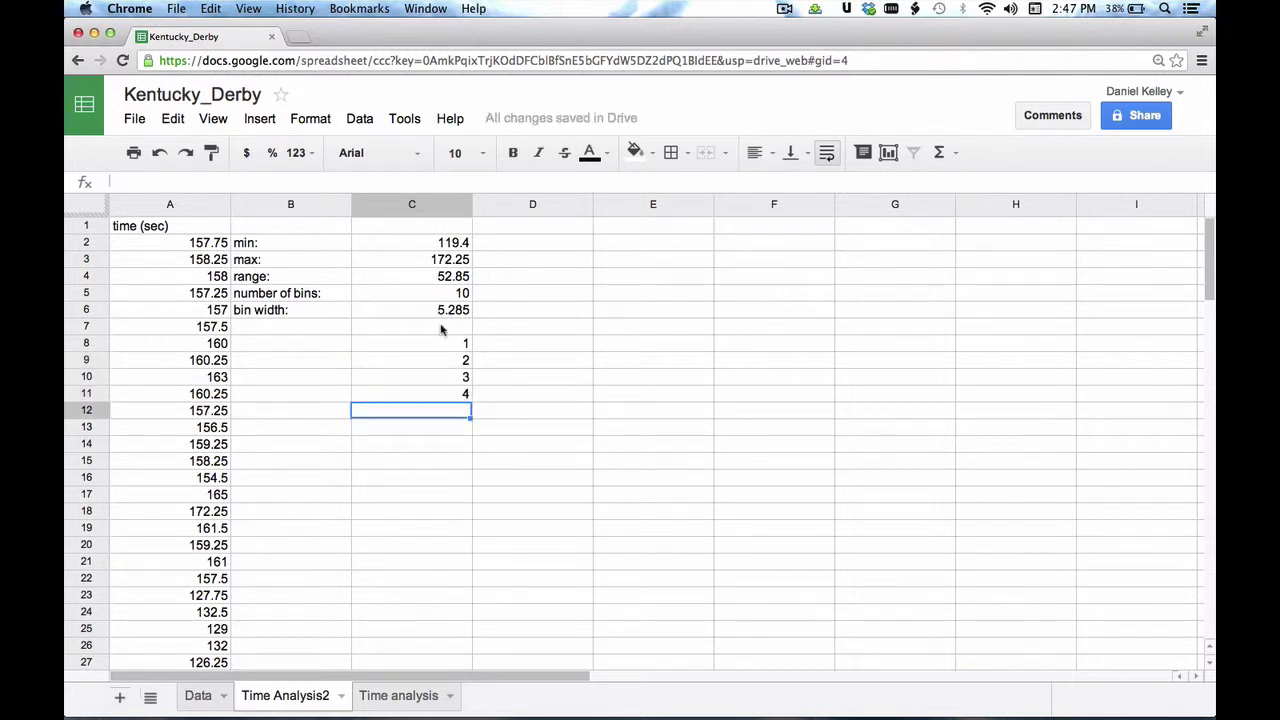
Fill the value of C8 down through C20, then clear the filled cells C8 to C20
{"action": "left_click", "coordinate": [450, 343]}
{"action": "left_click_drag", "start_coordinate": [471, 346], "coordinate": [471, 309]}
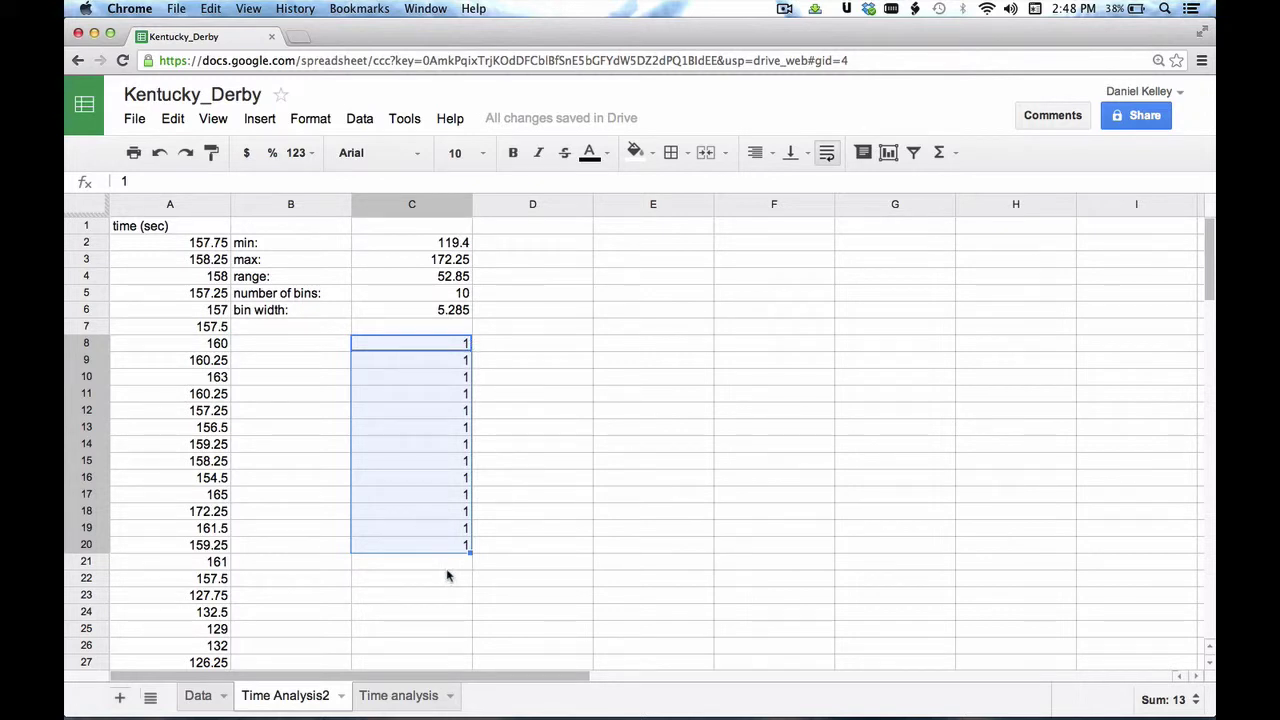
{"action": "key", "text": "Delete"}
{"action": "left_click", "coordinate": [532, 433]}
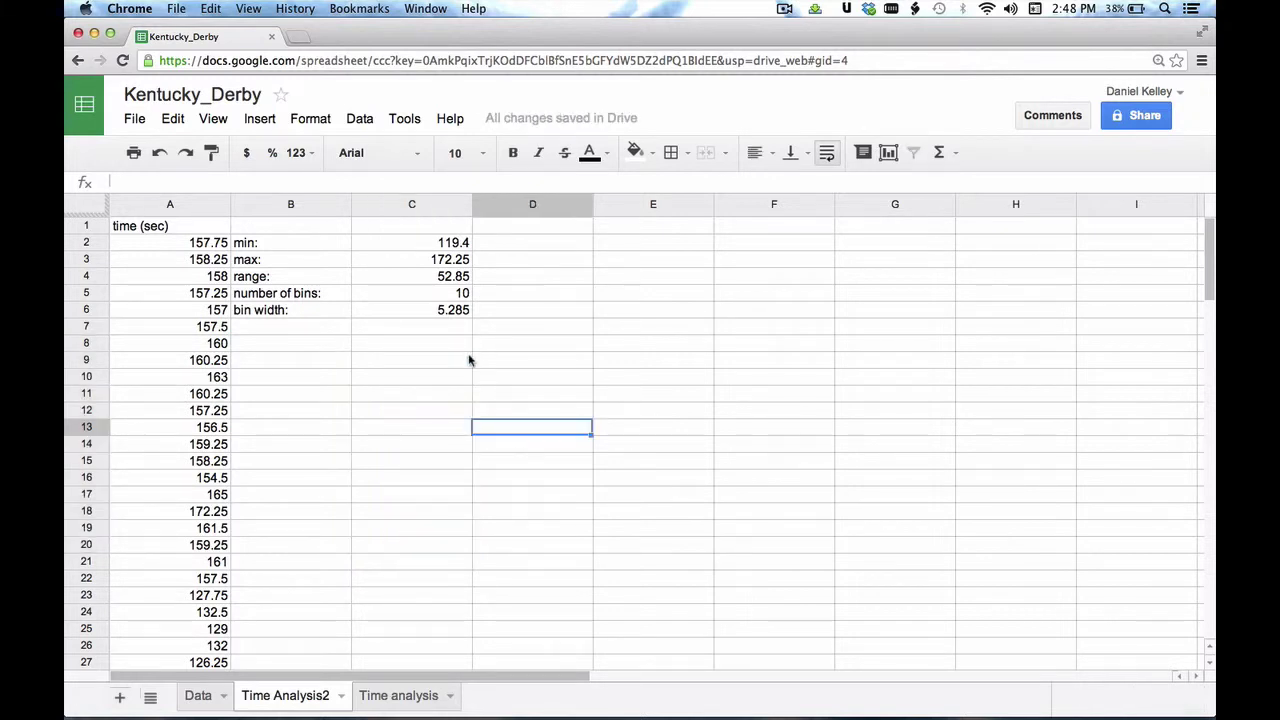
Enter 1 in cell C8 and the formula =C8+1 in C9 to start a counting series
{"action": "left_click", "coordinate": [458, 348]}
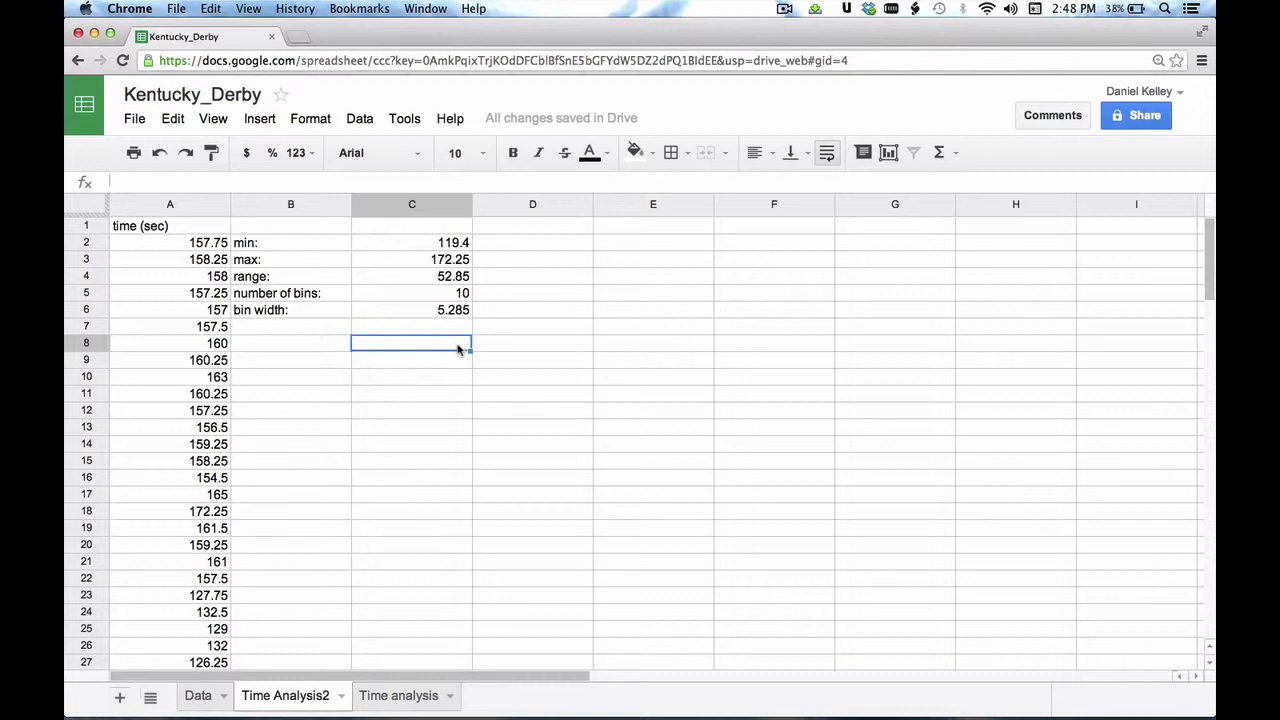
{"action": "type", "text": "1"}
{"action": "key", "text": "Return"}
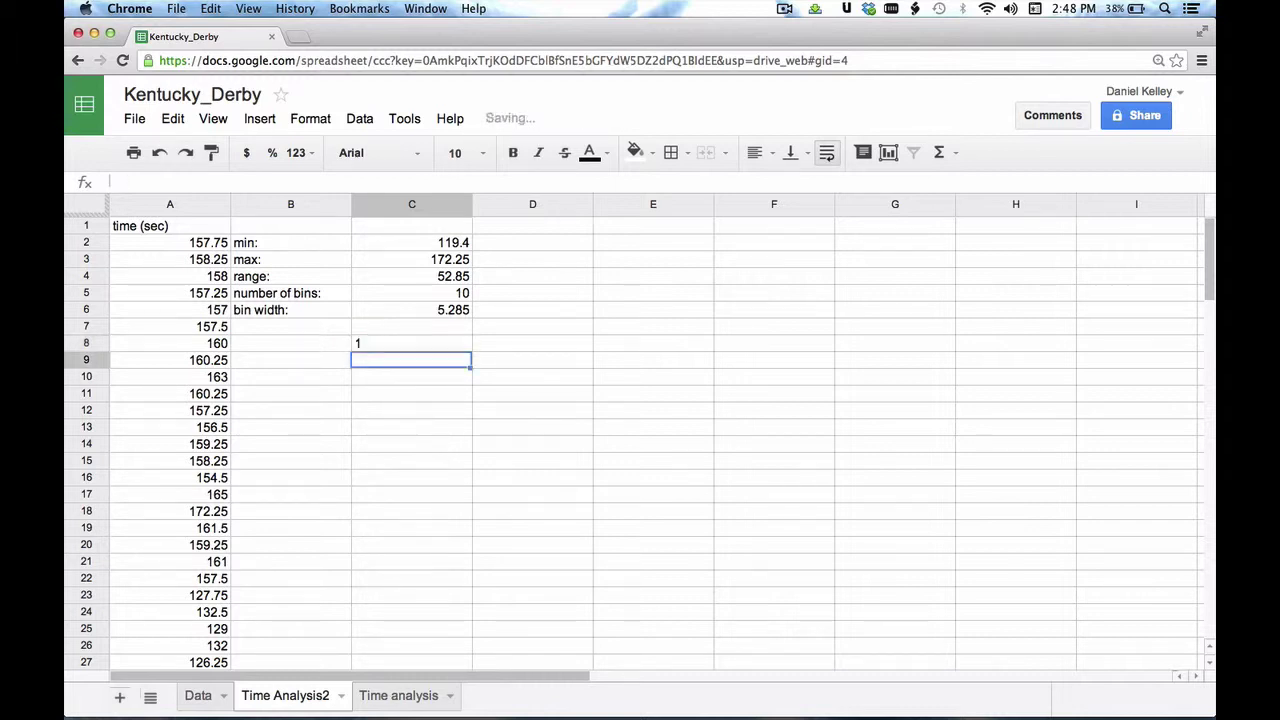
{"action": "type", "text": "="}
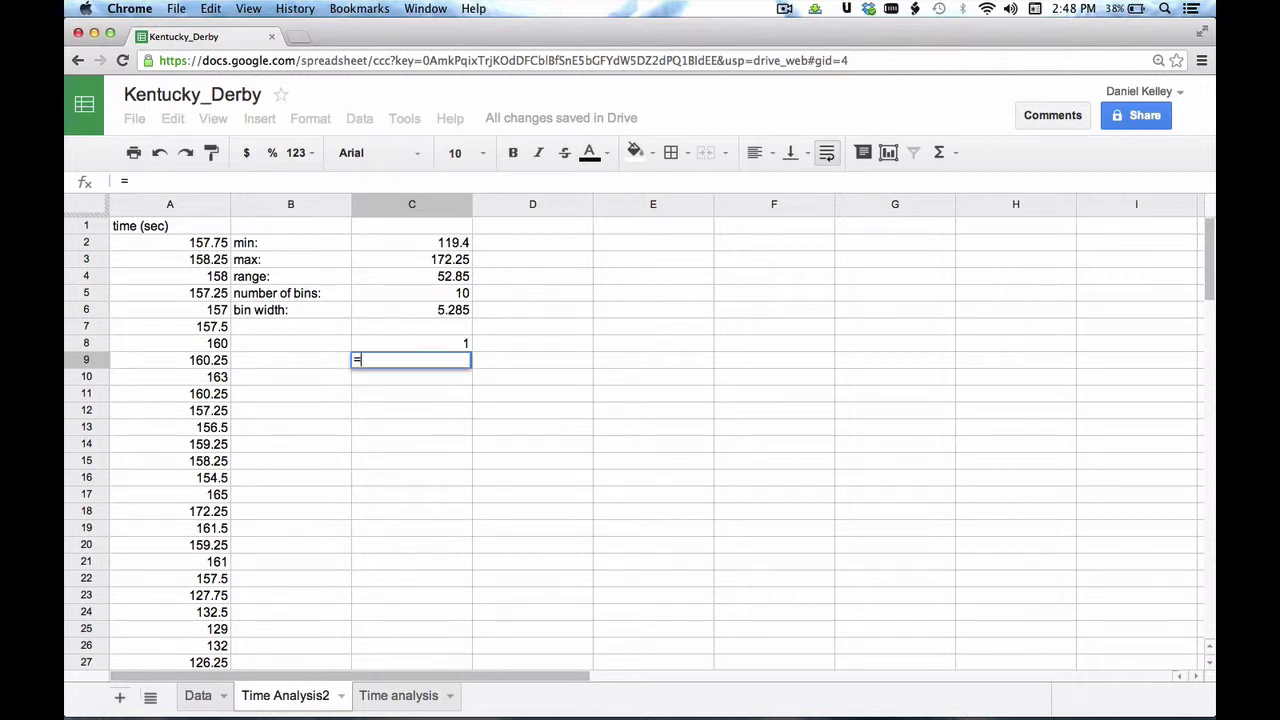
{"action": "left_click", "coordinate": [465, 343]}
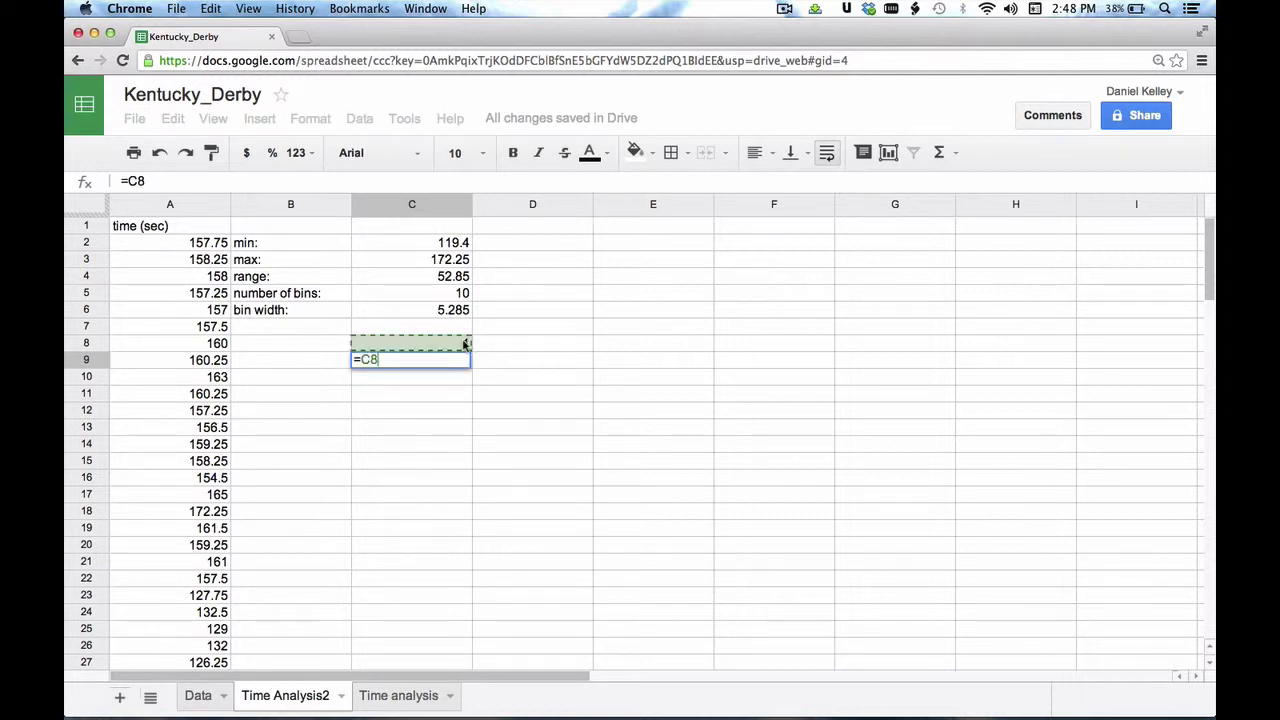
{"action": "type", "text": "+1"}
{"action": "key", "text": "Return"}
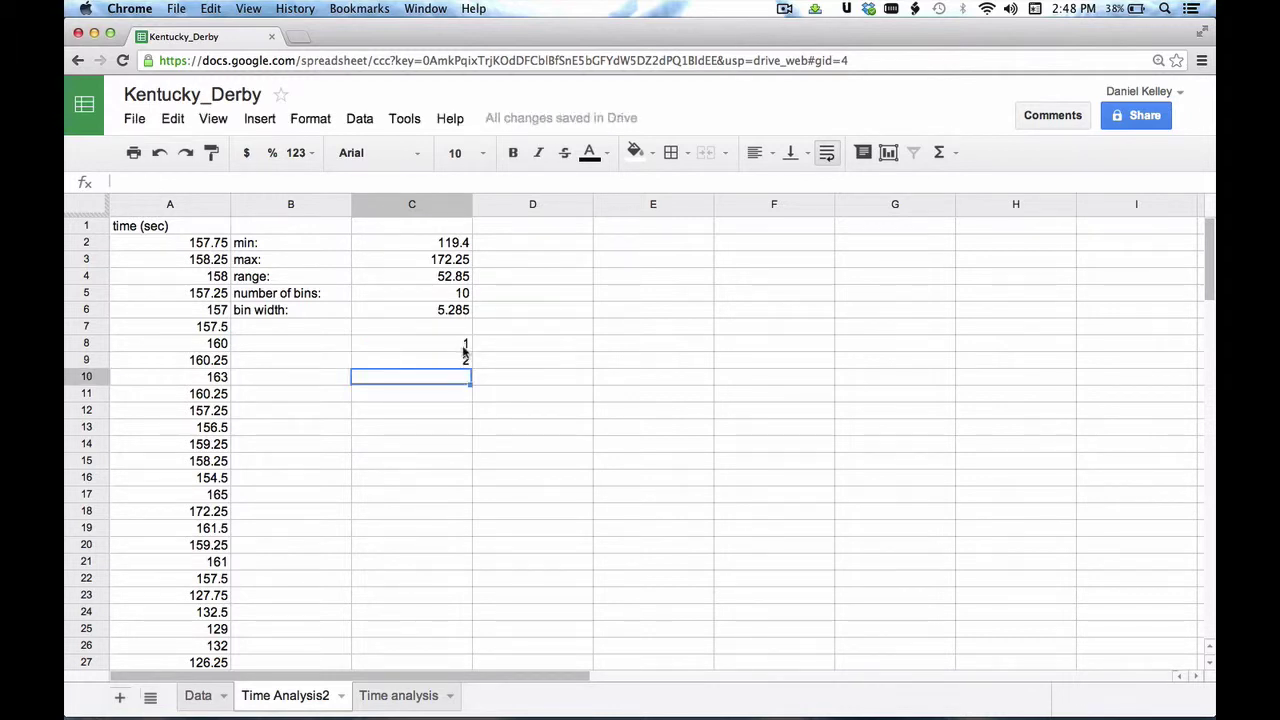
Fill the counting formula from C9 down through C16
{"action": "left_click", "coordinate": [465, 361]}
{"action": "left_click_drag", "start_coordinate": [469, 368], "coordinate": [468, 385]}
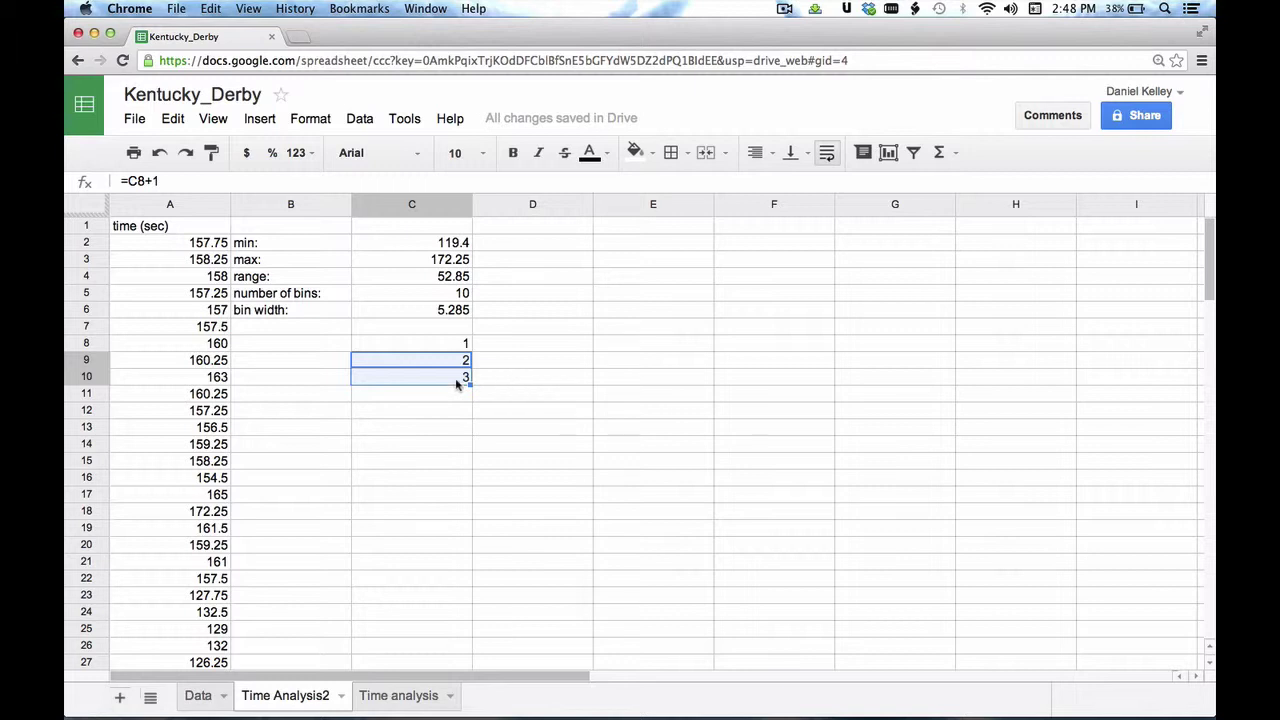
{"action": "left_click", "coordinate": [450, 381]}
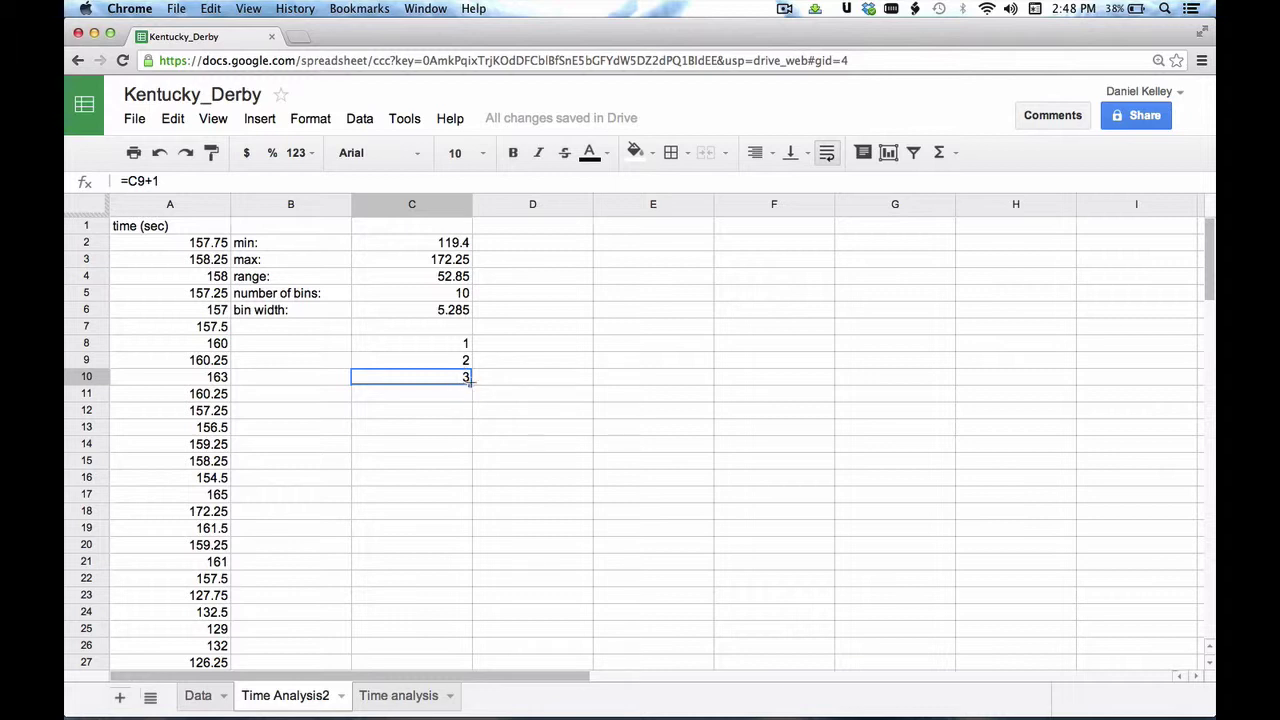
{"action": "left_click_drag", "start_coordinate": [470, 380], "coordinate": [464, 487]}
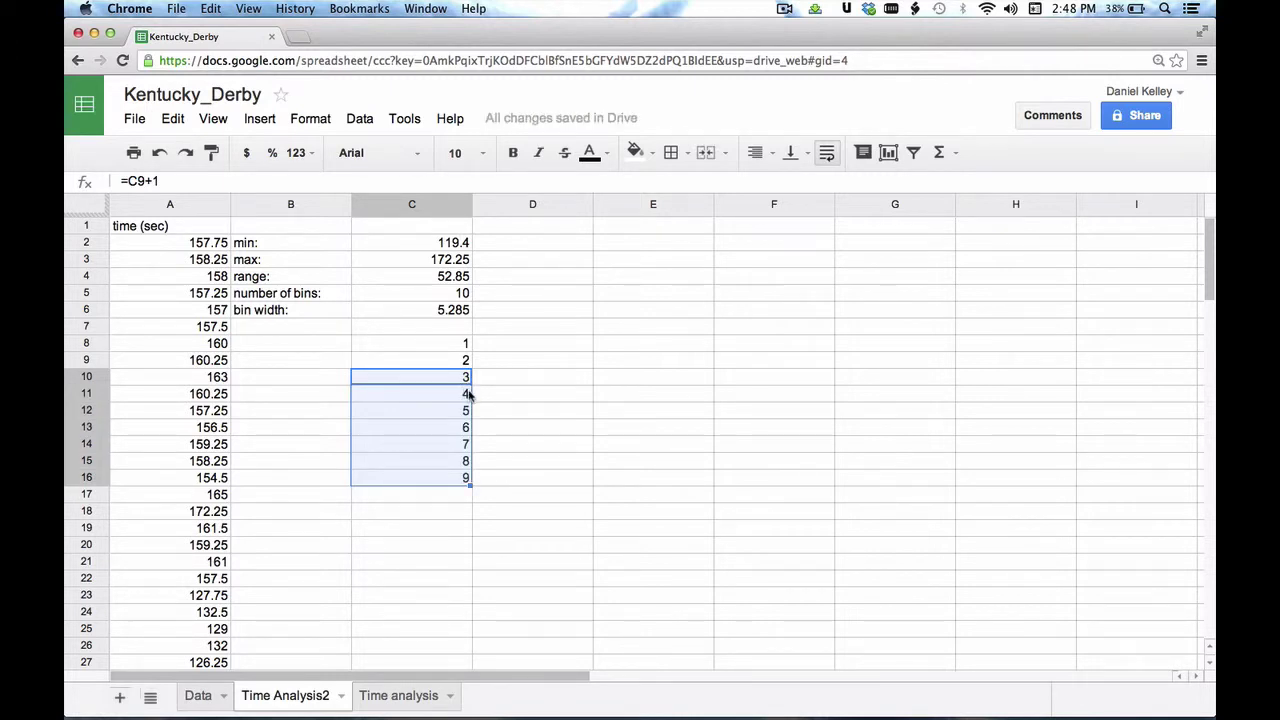
{"action": "left_click", "coordinate": [469, 513]}
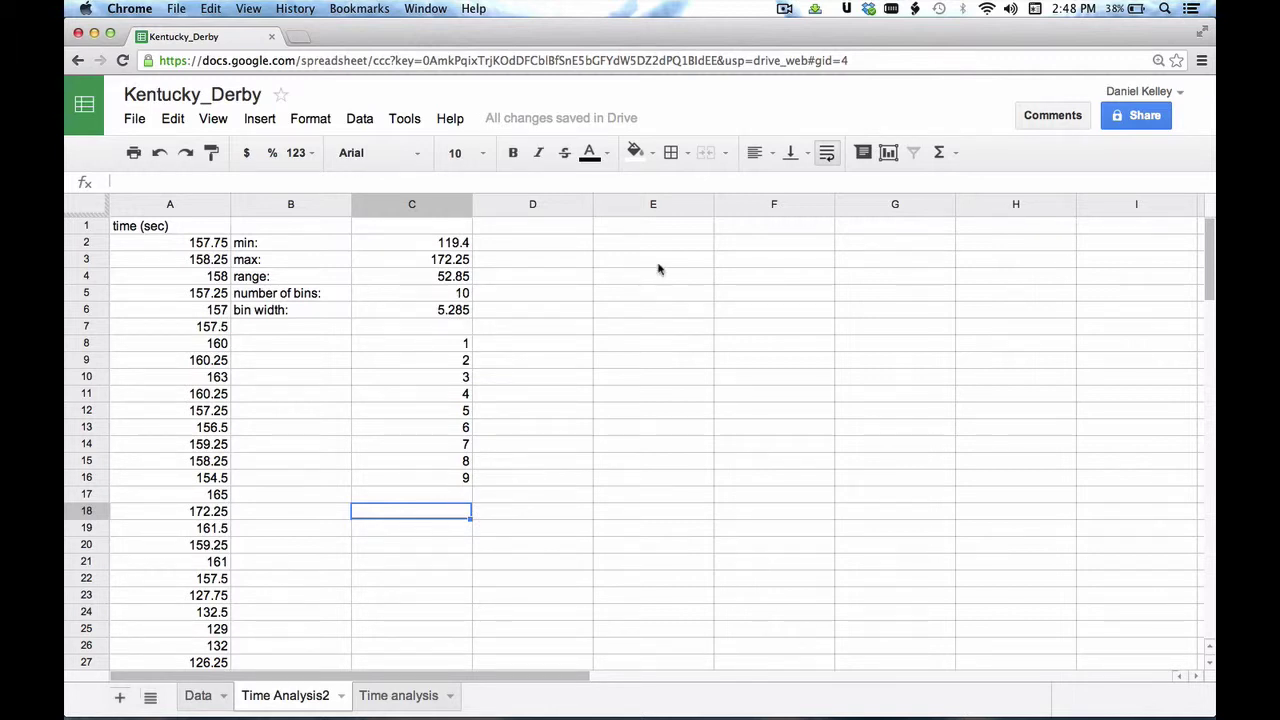
Reference the minimum time in cell E2 with the formula =C2
{"action": "left_click", "coordinate": [684, 247]}
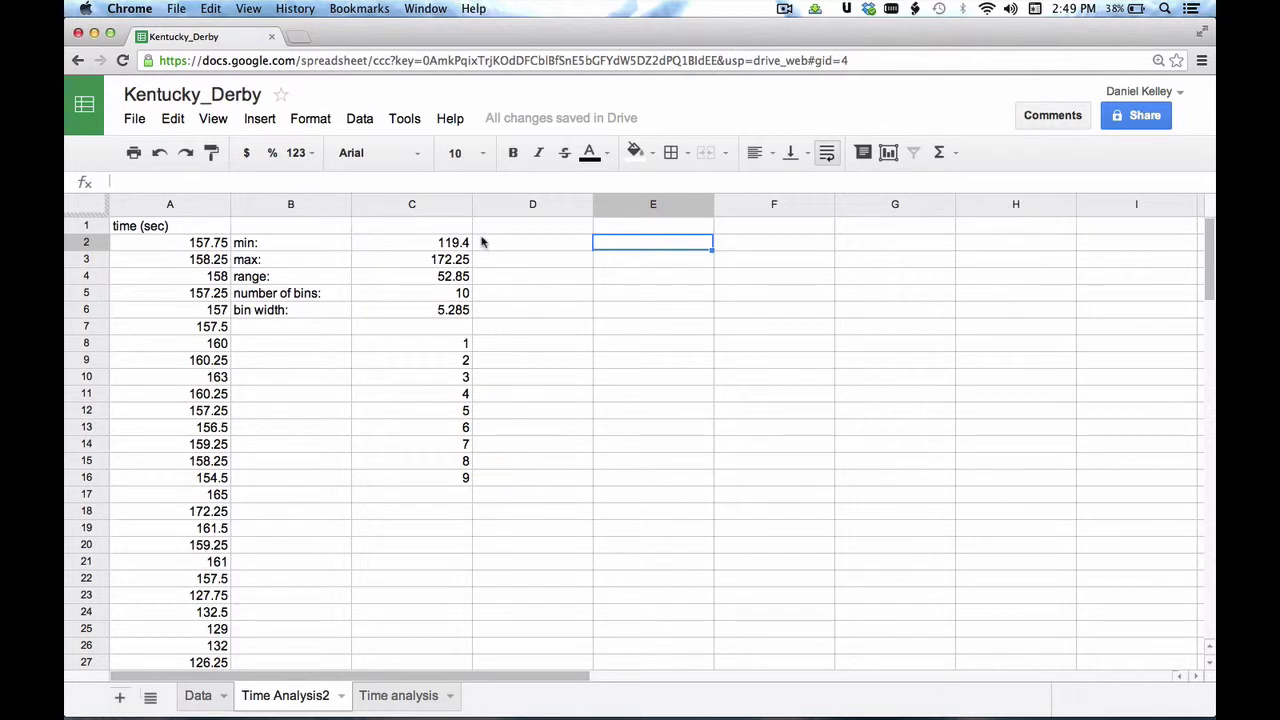
{"action": "type", "text": "="}
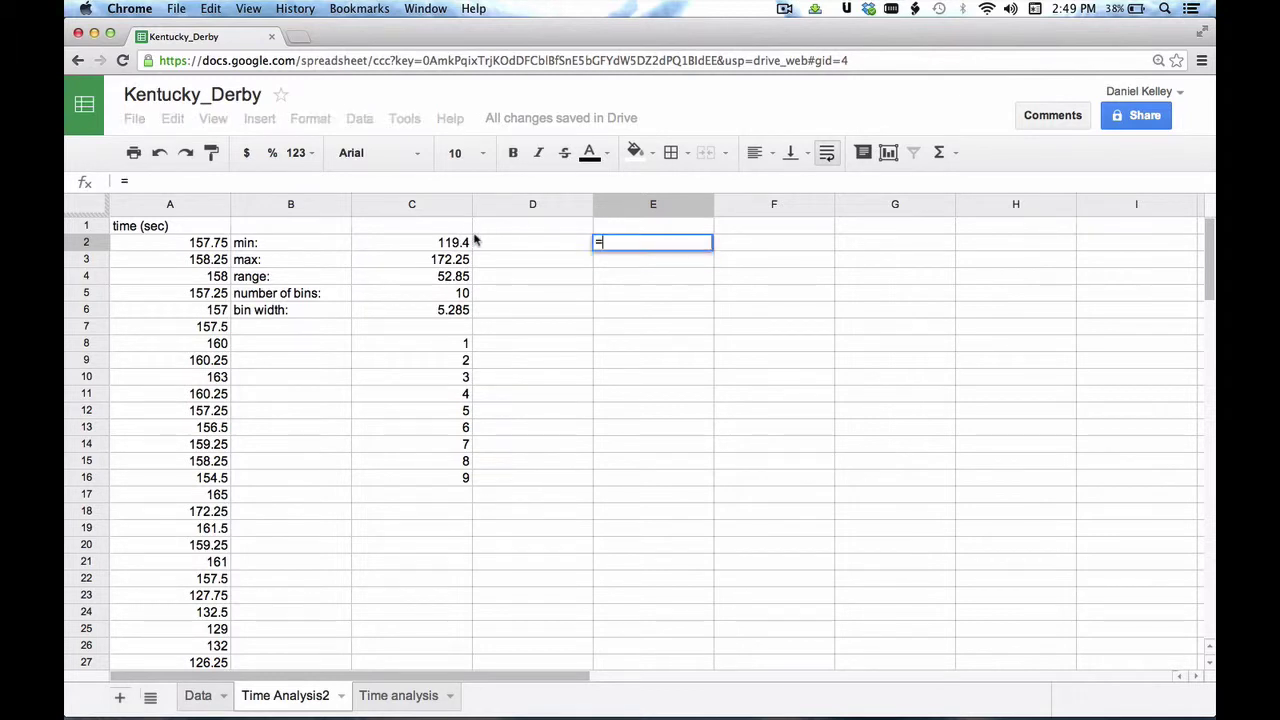
{"action": "left_click", "coordinate": [457, 243]}
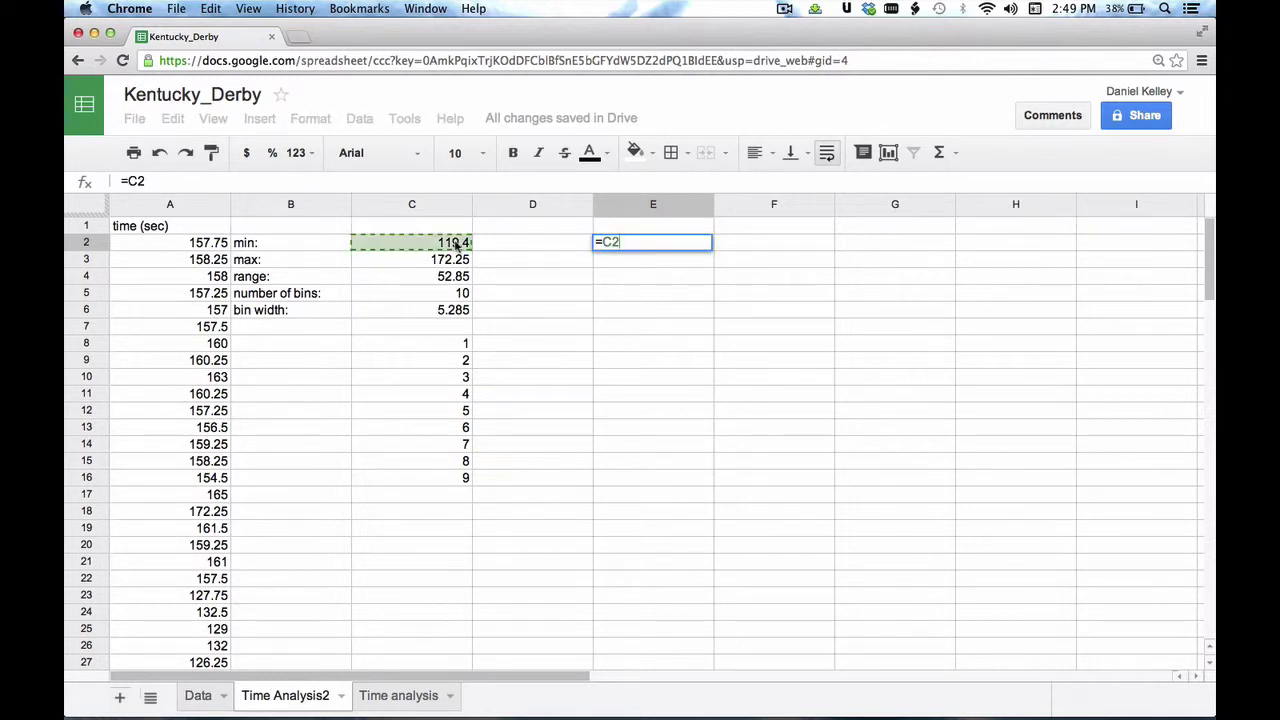
{"action": "key", "text": "Return"}
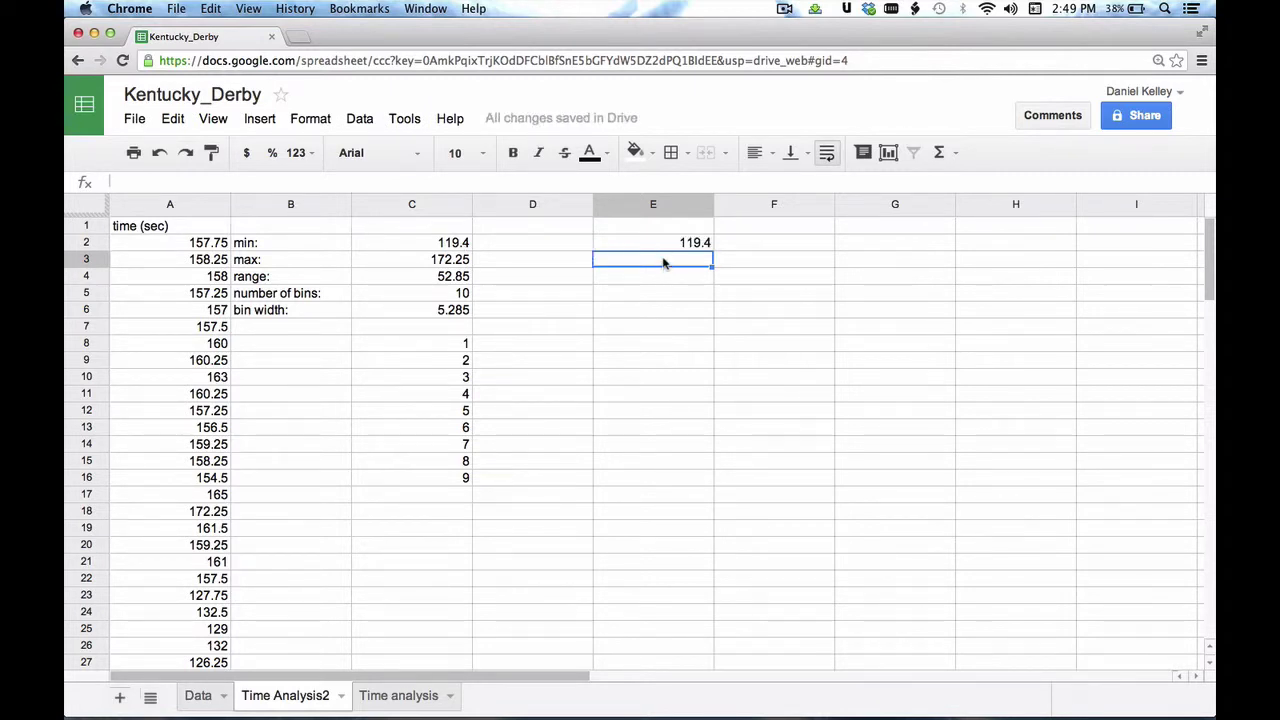
Add the bin width to the first bin value in cell E3 with the formula =E2+C6
{"action": "type", "text": "="}
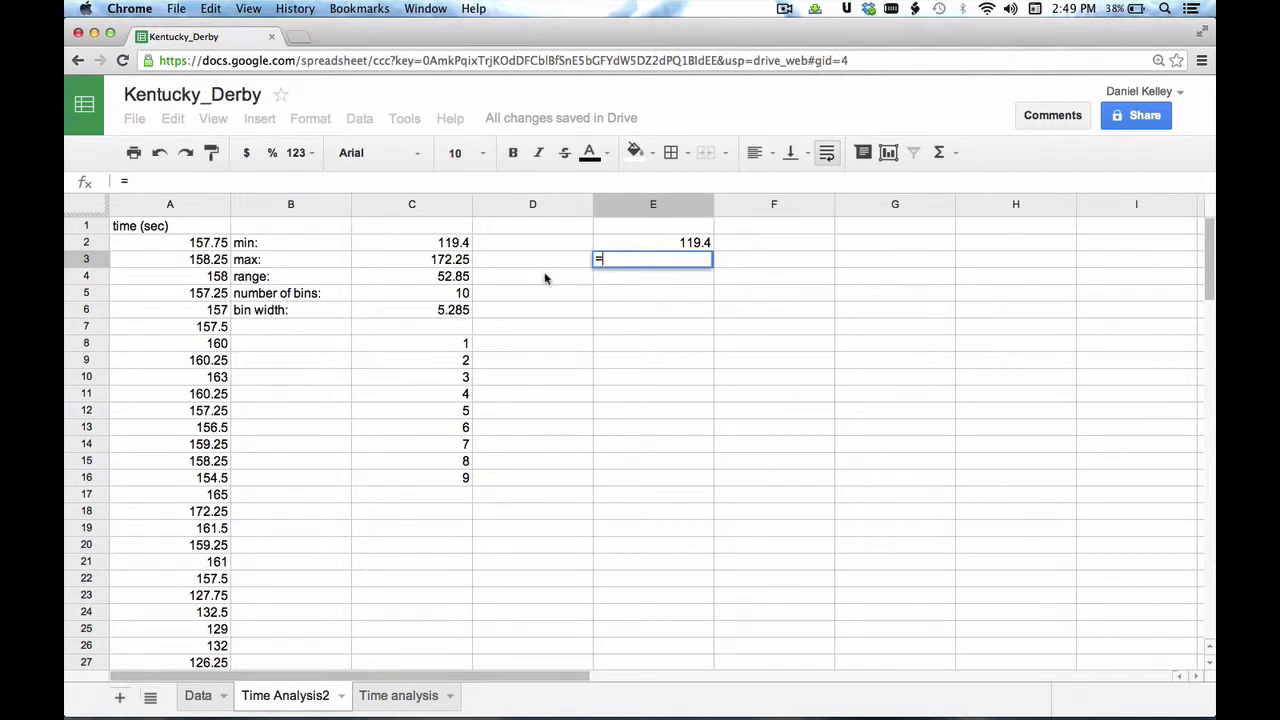
{"action": "left_click", "coordinate": [684, 245]}
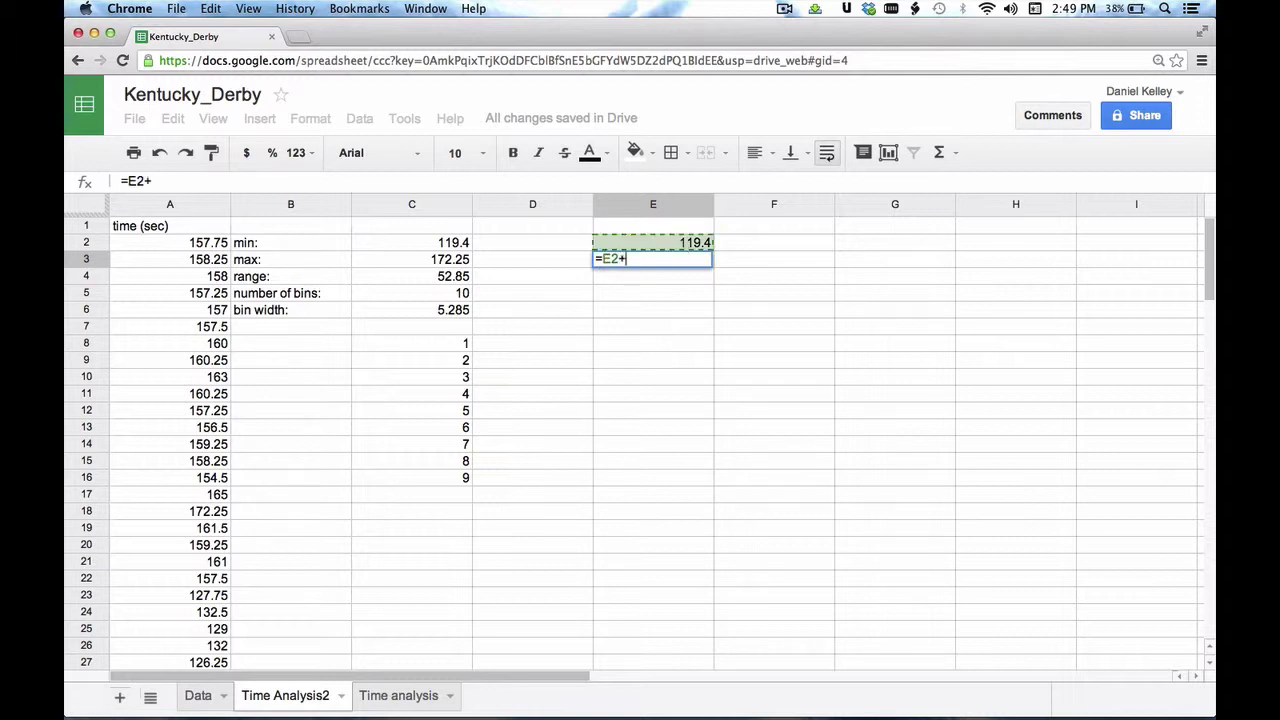
{"action": "left_click", "coordinate": [447, 312]}
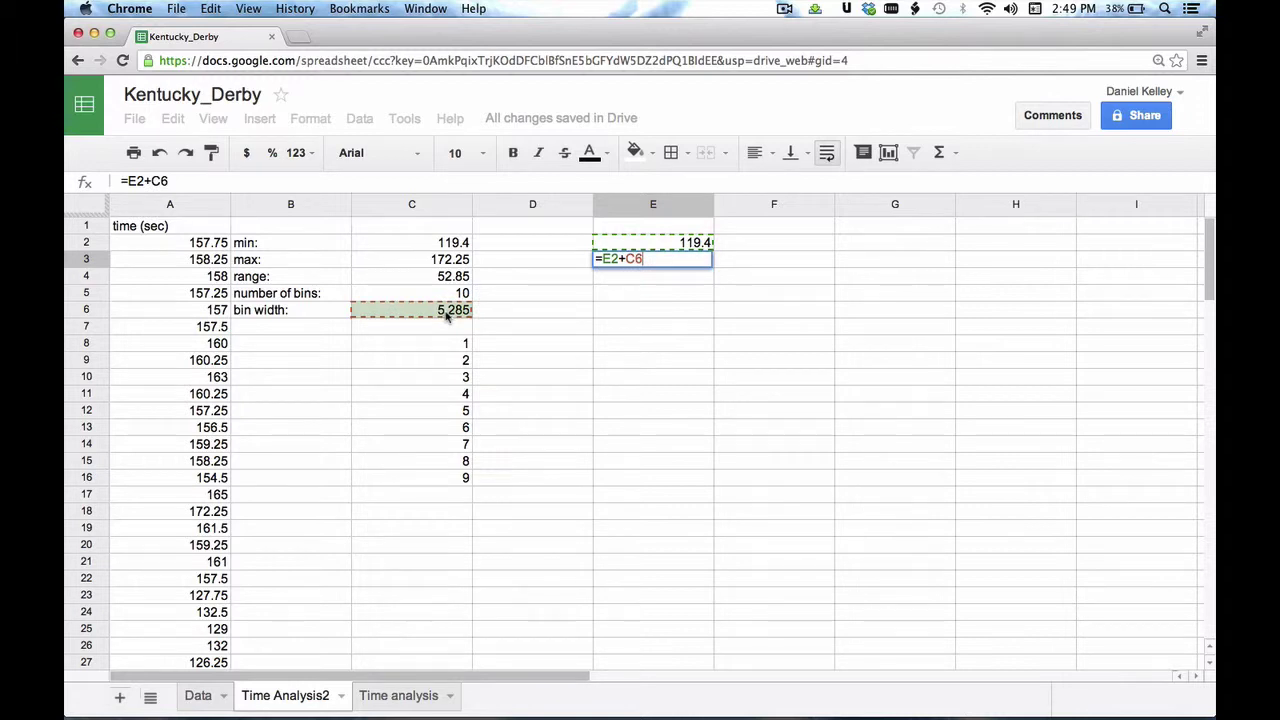
{"action": "key", "text": "Return"}
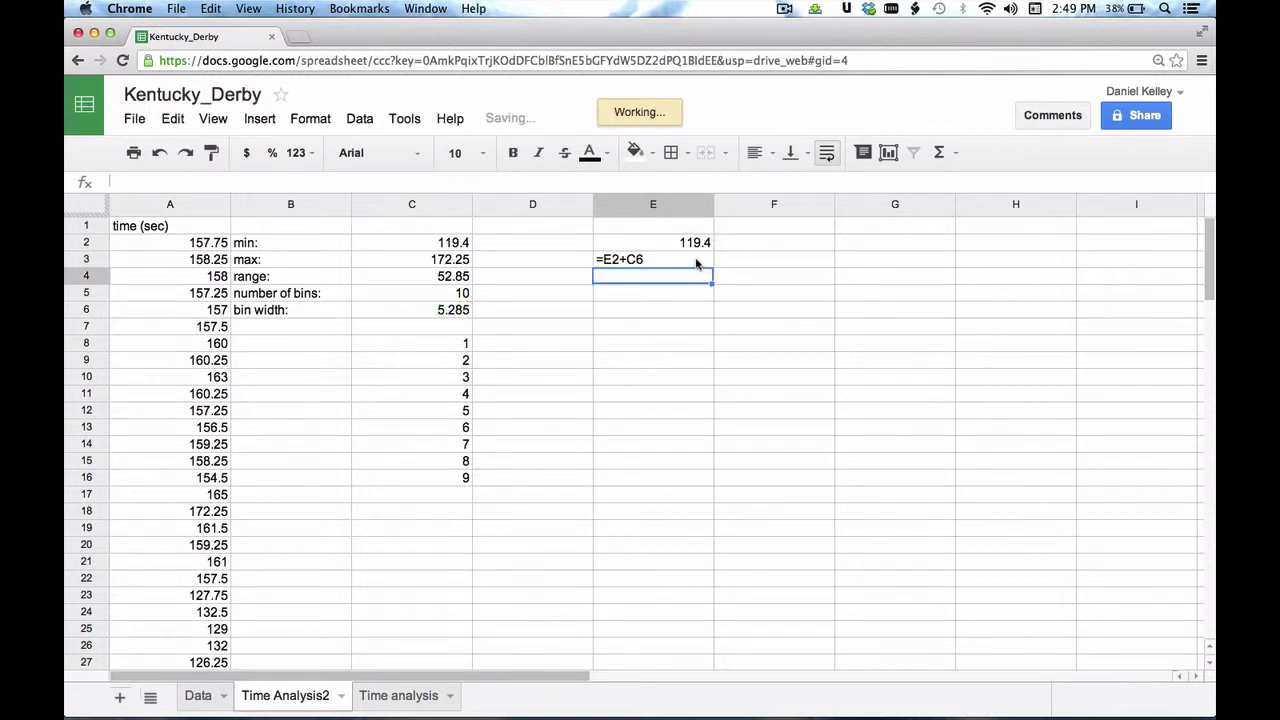
Fill the formula in E3 down through E6
{"action": "left_click", "coordinate": [697, 263]}
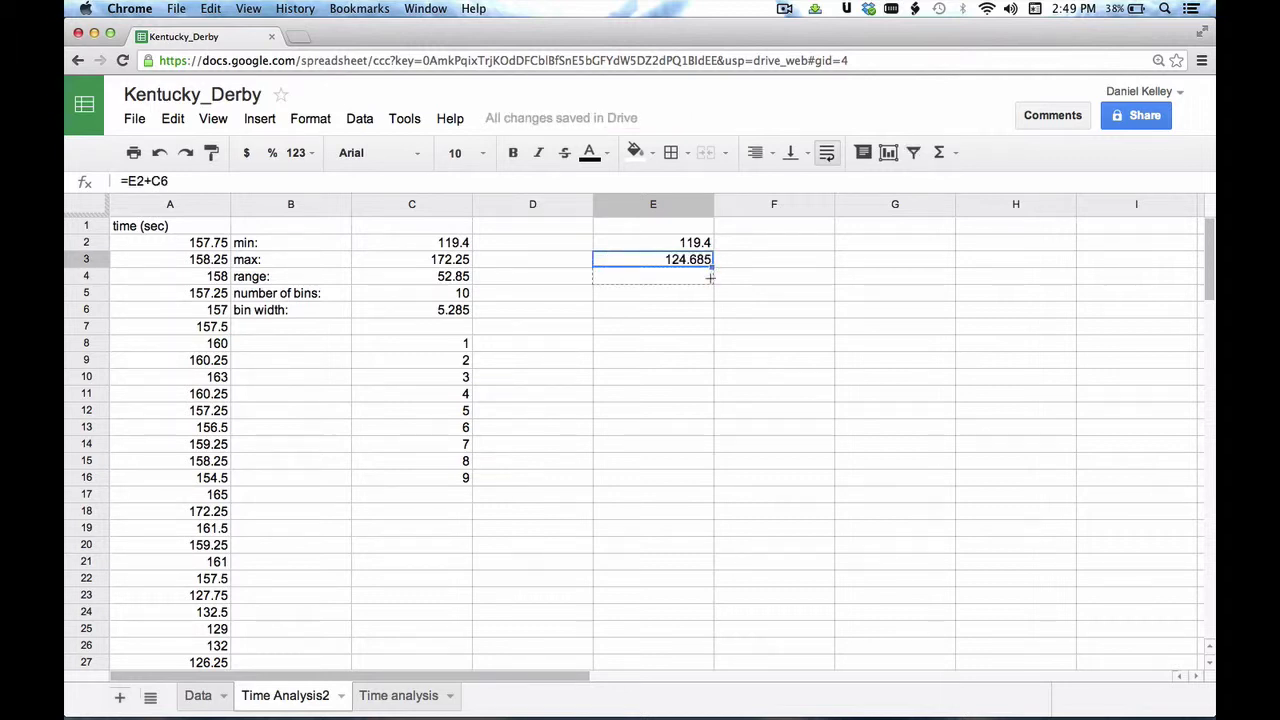
{"action": "left_click_drag", "start_coordinate": [710, 278], "coordinate": [709, 281]}
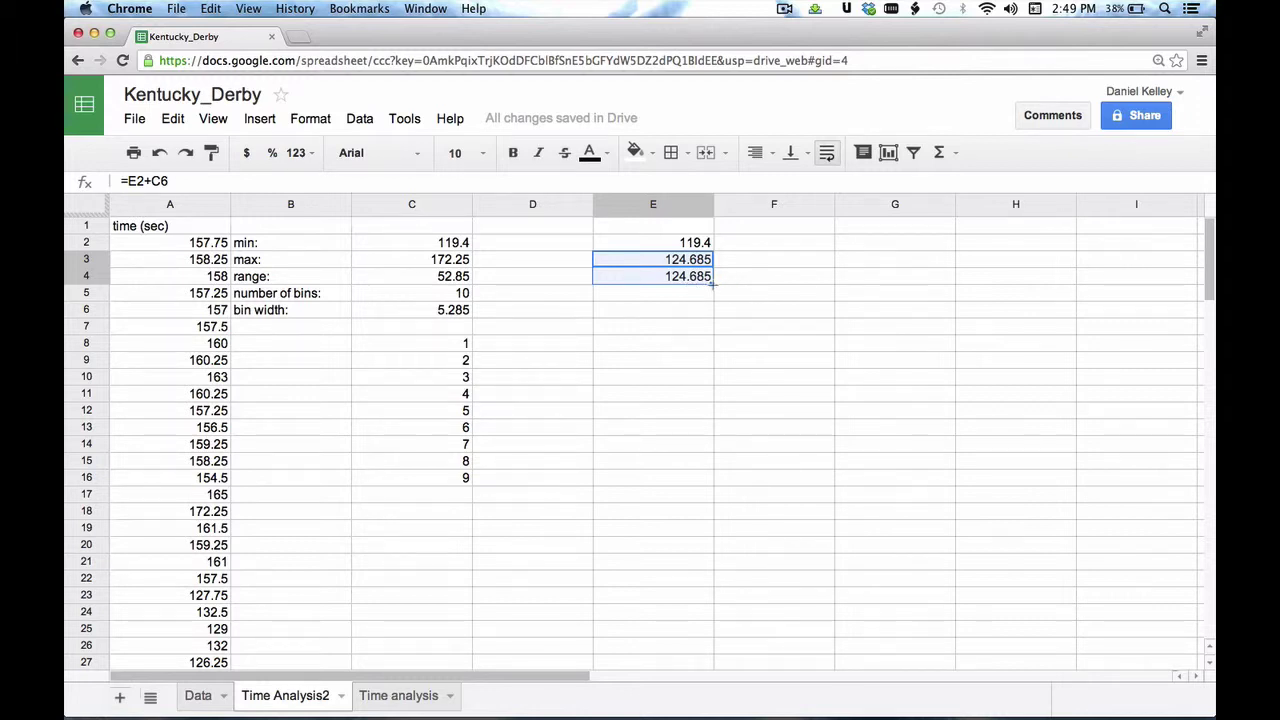
{"action": "left_click_drag", "start_coordinate": [712, 297], "coordinate": [713, 312]}
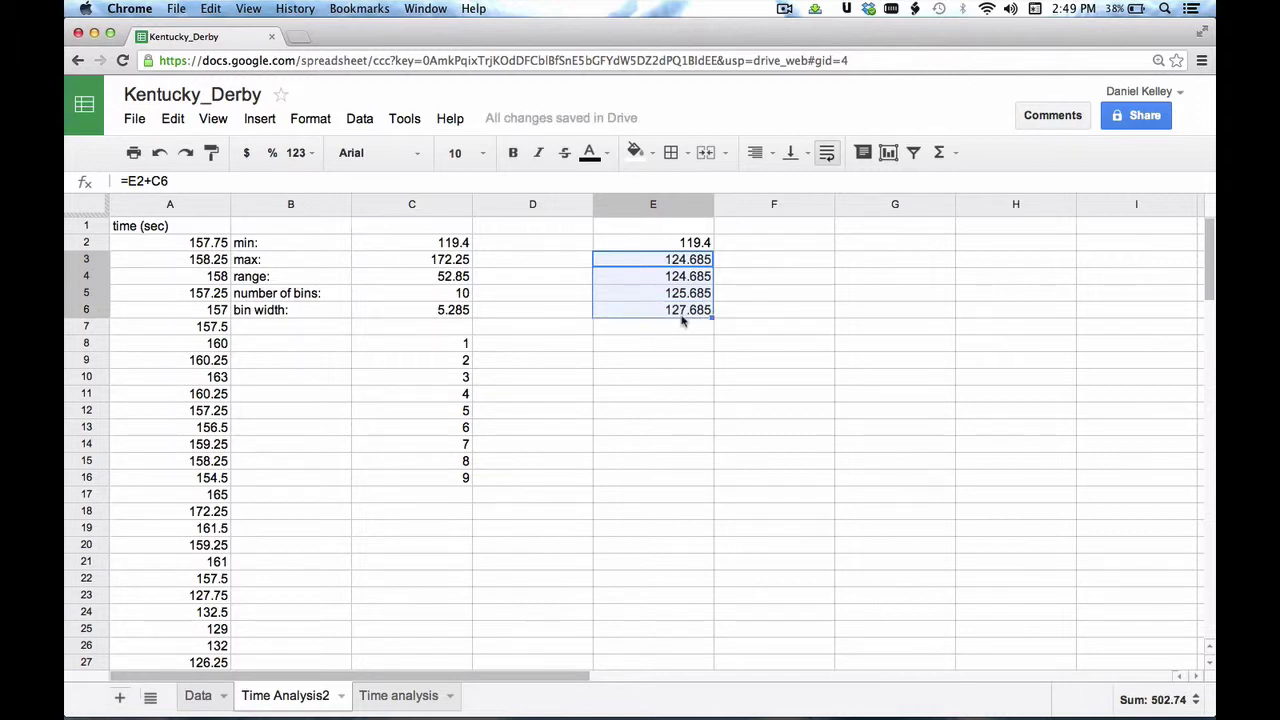
{"action": "left_click", "coordinate": [686, 340]}
Compare the cell references in the formulas of E3, E4 and the bin width cell C6
{"action": "left_click", "coordinate": [697, 262]}
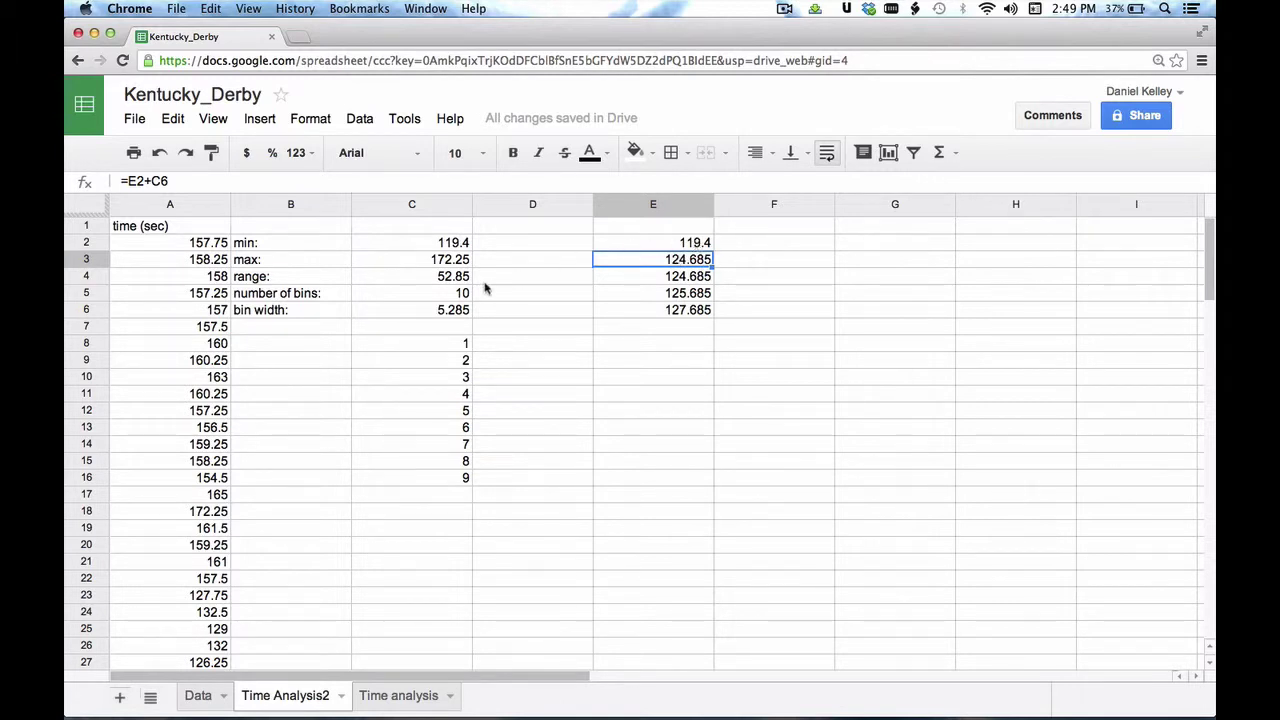
{"action": "left_click", "coordinate": [705, 278]}
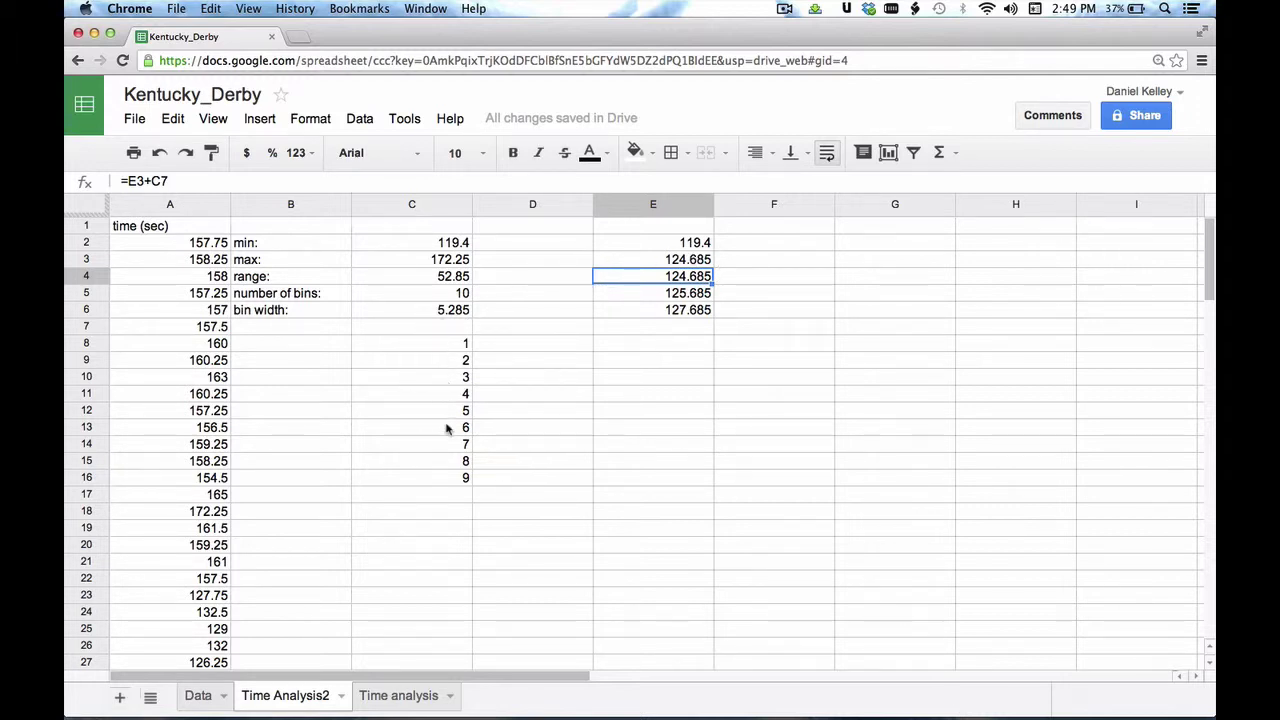
{"action": "left_click", "coordinate": [462, 310]}
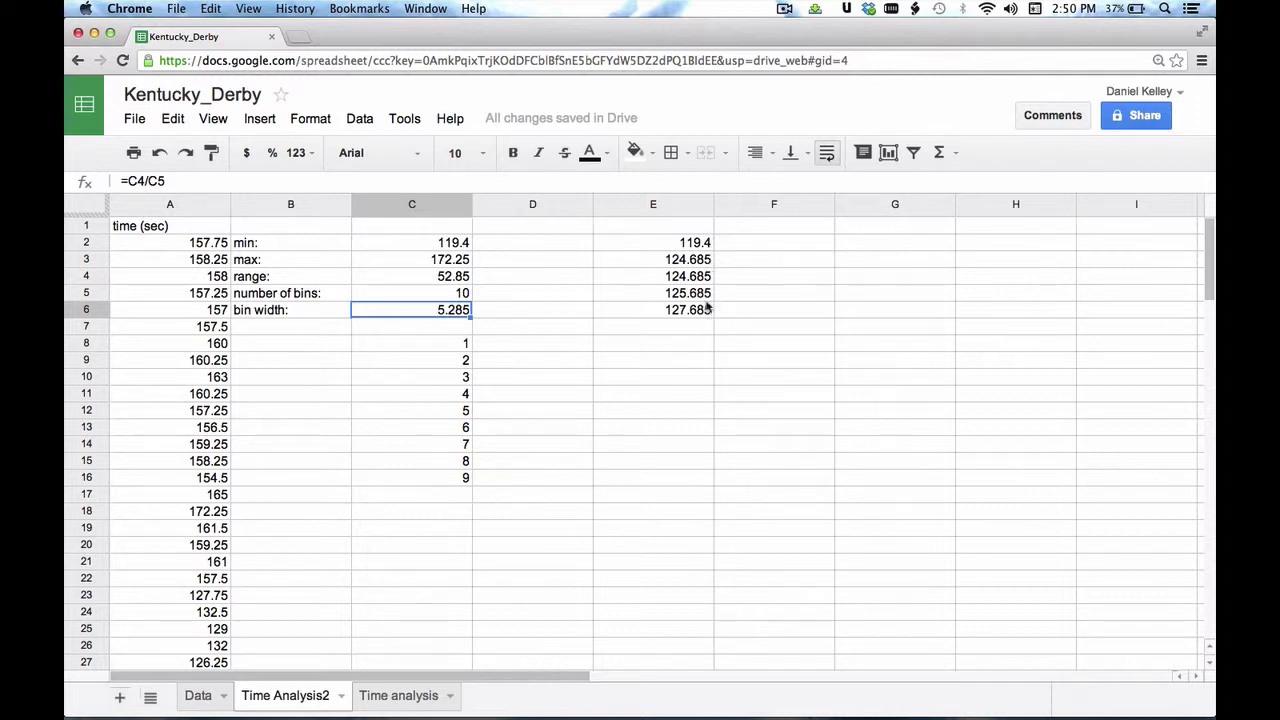
{"action": "left_click", "coordinate": [701, 260]}
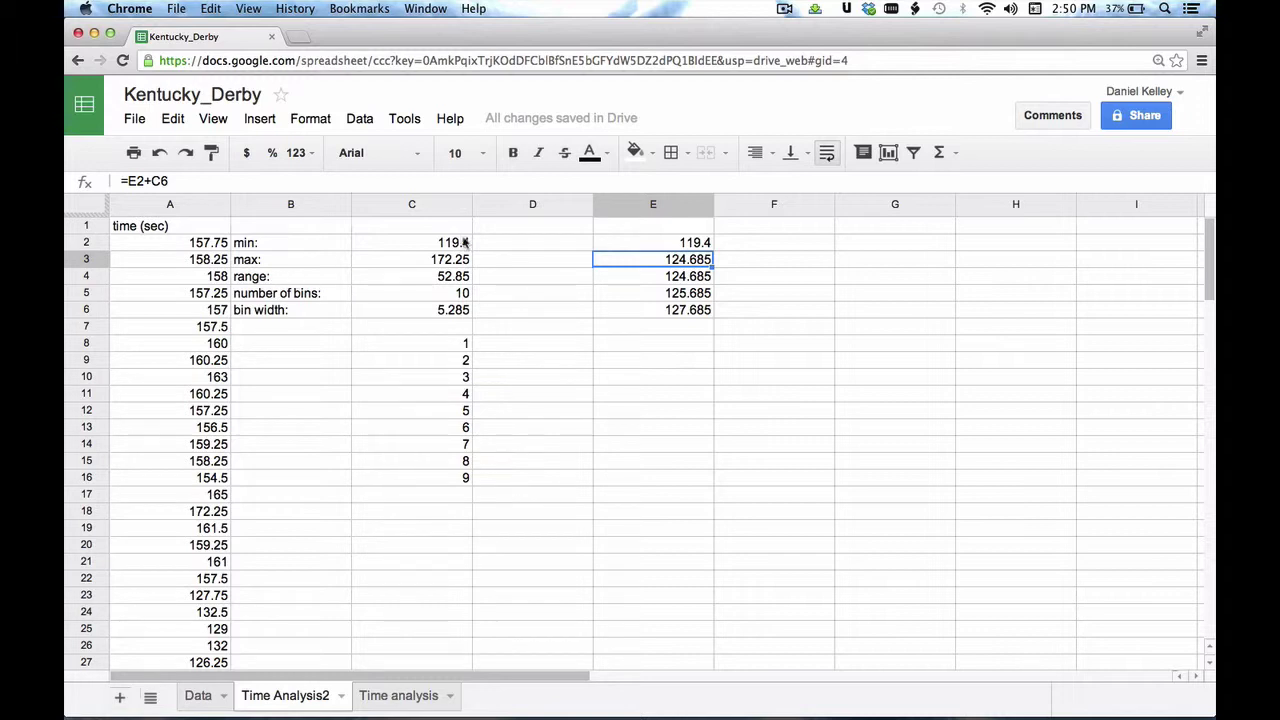
Make the bin width reference in cell E3 absolute, giving the formula =E2+$C$6
{"action": "left_click", "coordinate": [151, 181]}
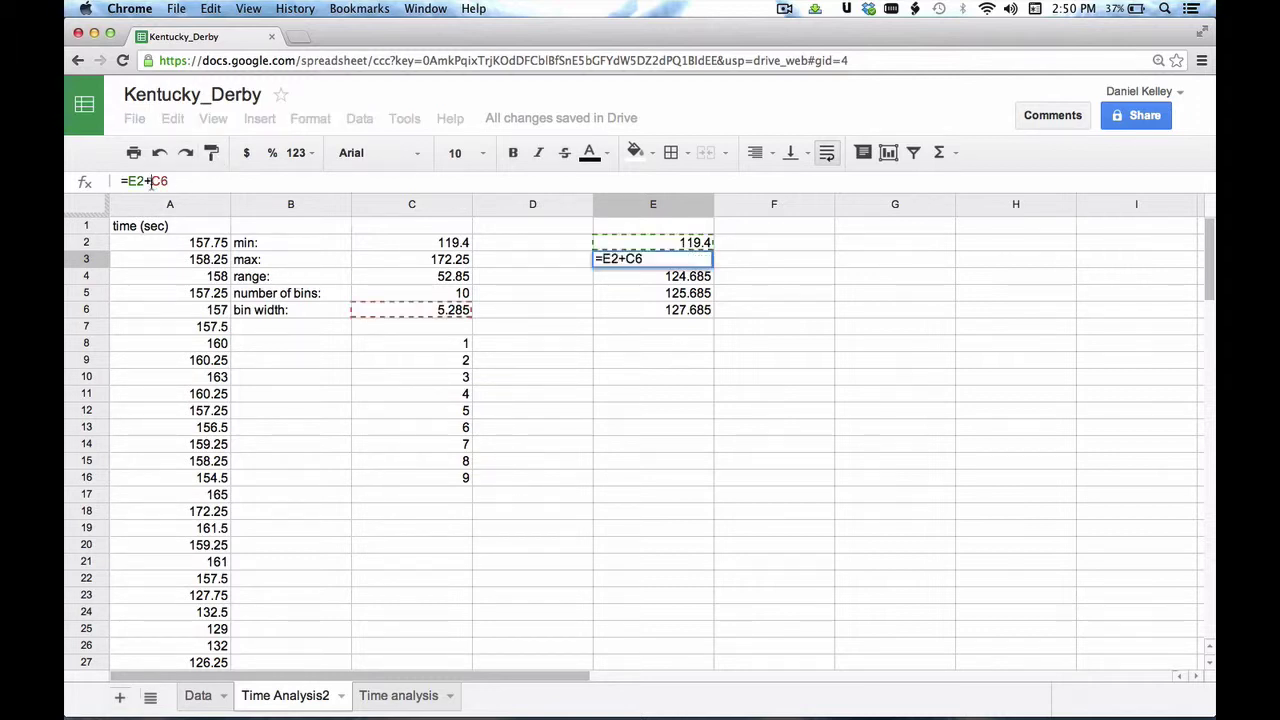
{"action": "type", "text": "$C$"}
{"action": "key", "text": "Return"}
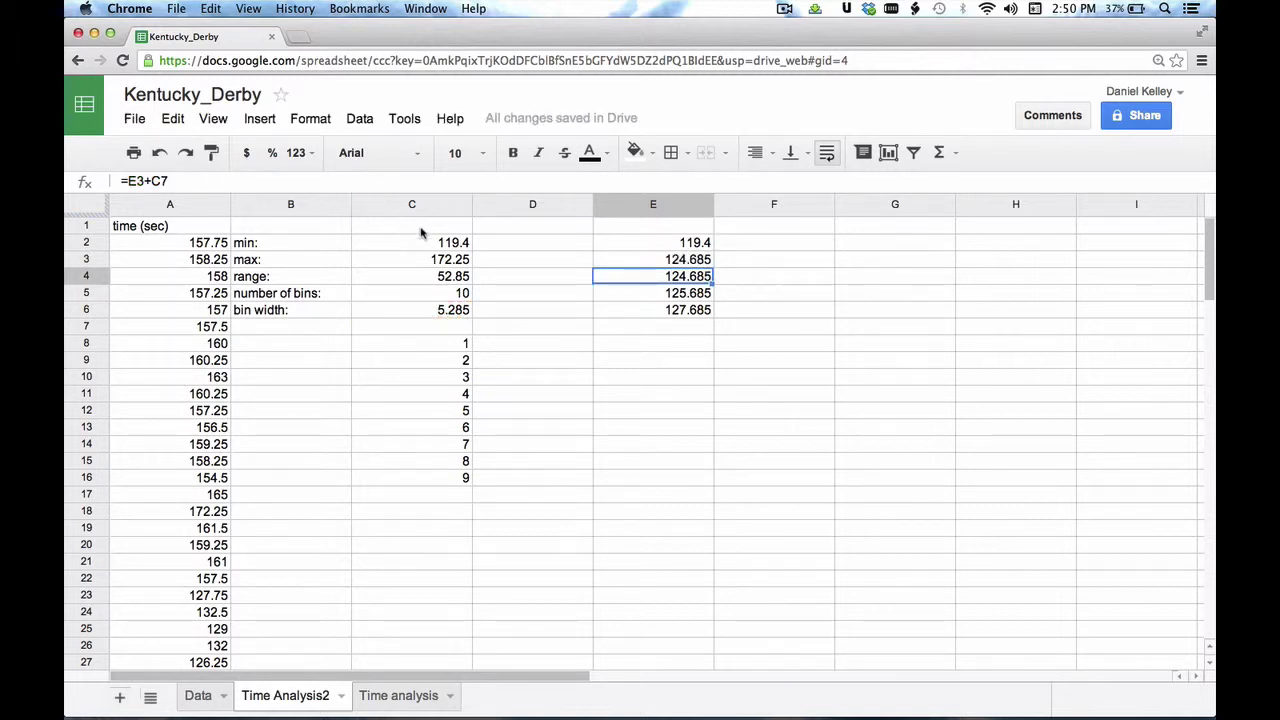
Fill the bin formula from E3 down through E21
{"action": "left_click", "coordinate": [668, 259]}
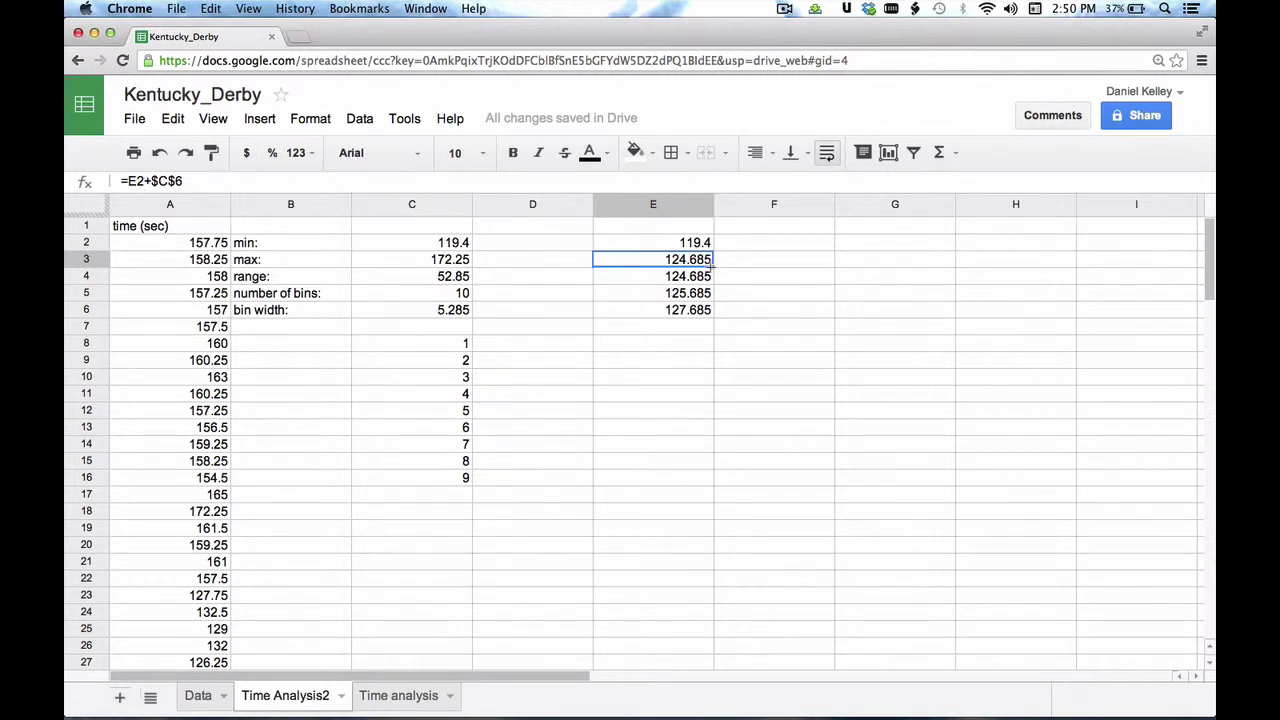
{"action": "left_click_drag", "start_coordinate": [710, 280], "coordinate": [711, 568]}
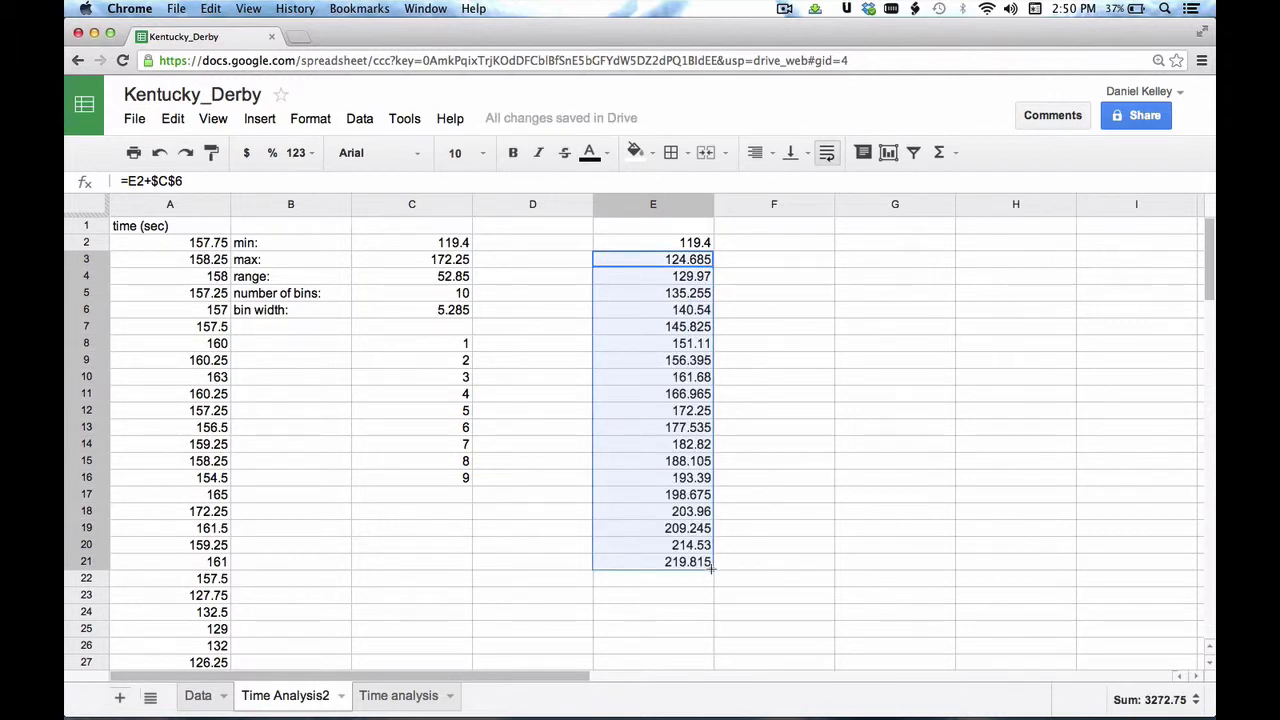
{"action": "left_click", "coordinate": [798, 477]}
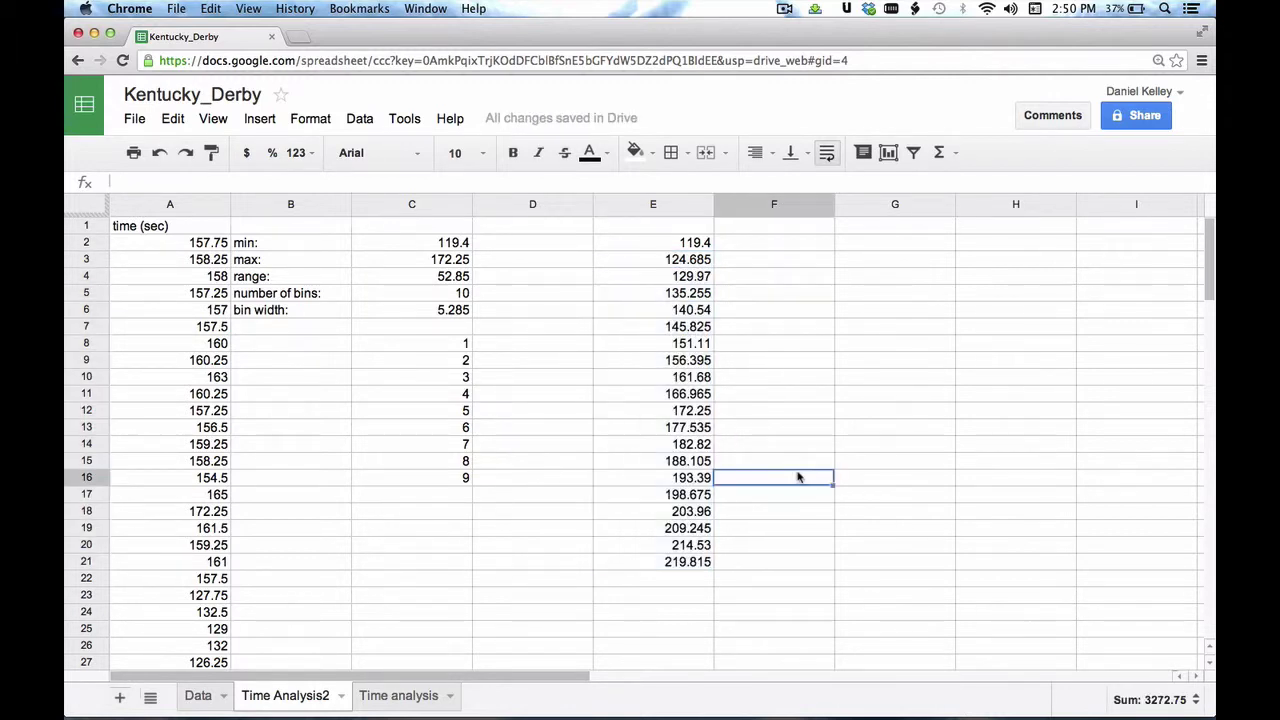
Check the relative and absolute references in the bin formulas from E3 down to E8, leaving the formulas unedited
{"action": "left_click", "coordinate": [688, 262]}
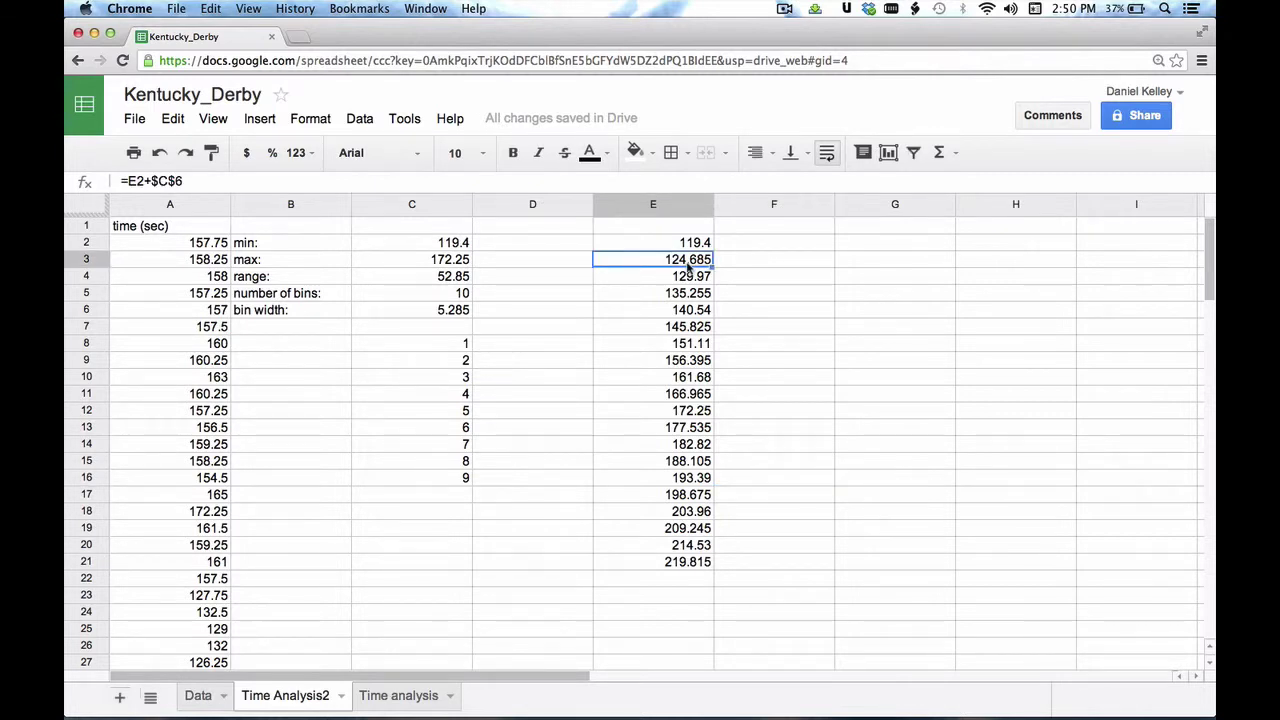
{"action": "key", "text": "Down"}
{"action": "key", "text": "Down"}
{"action": "key", "text": "Down"}
{"action": "key", "text": "Down"}
{"action": "key", "text": "Down"}
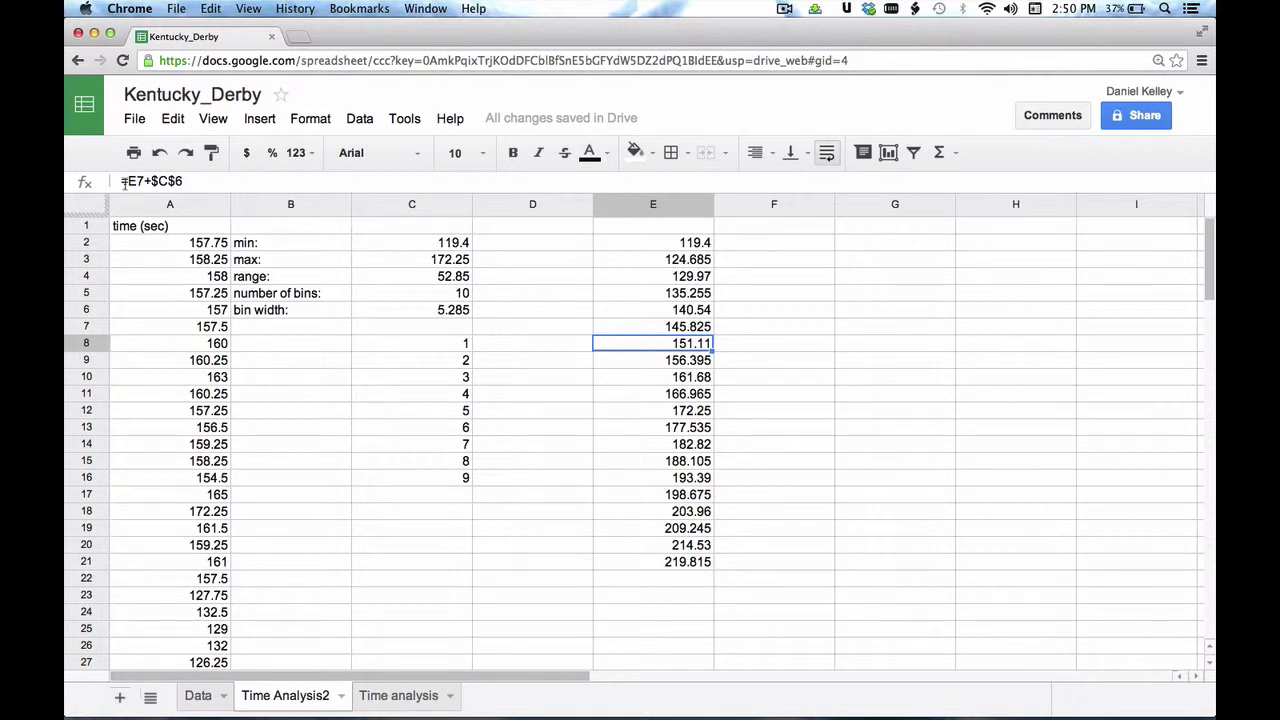
{"action": "left_click_drag", "start_coordinate": [150, 182], "coordinate": [188, 181]}
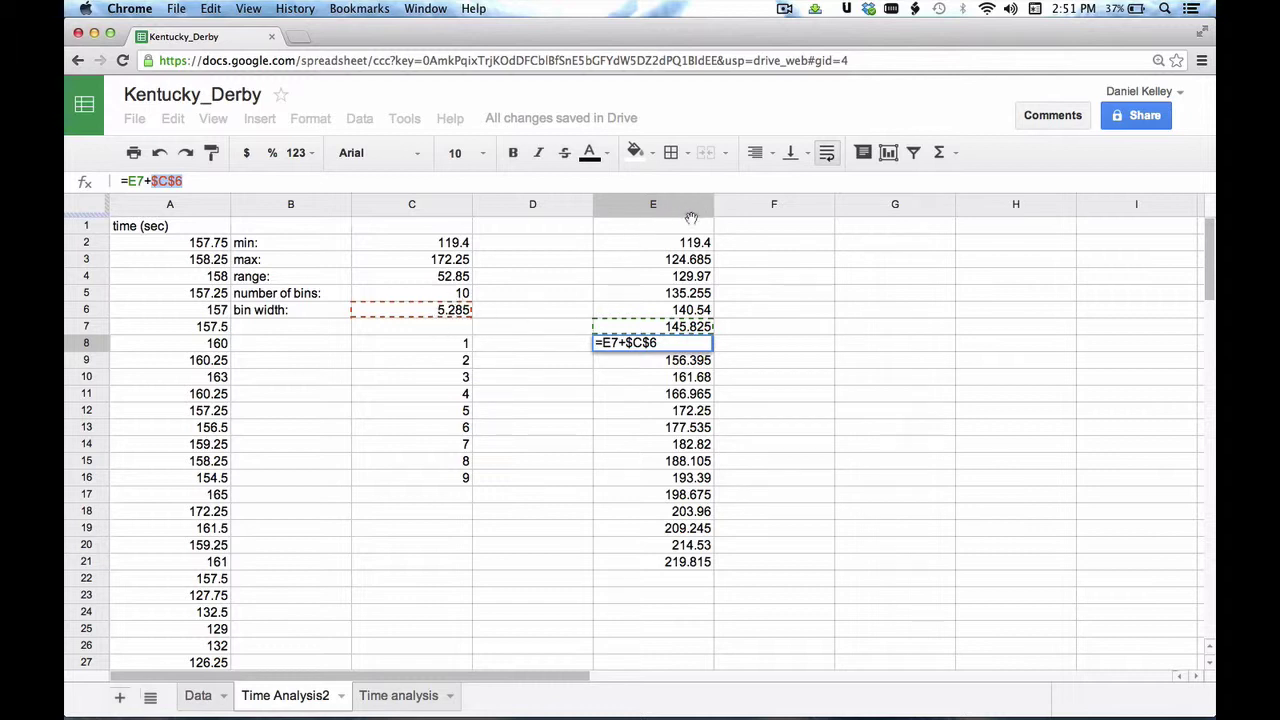
{"action": "left_click", "coordinate": [788, 530]}
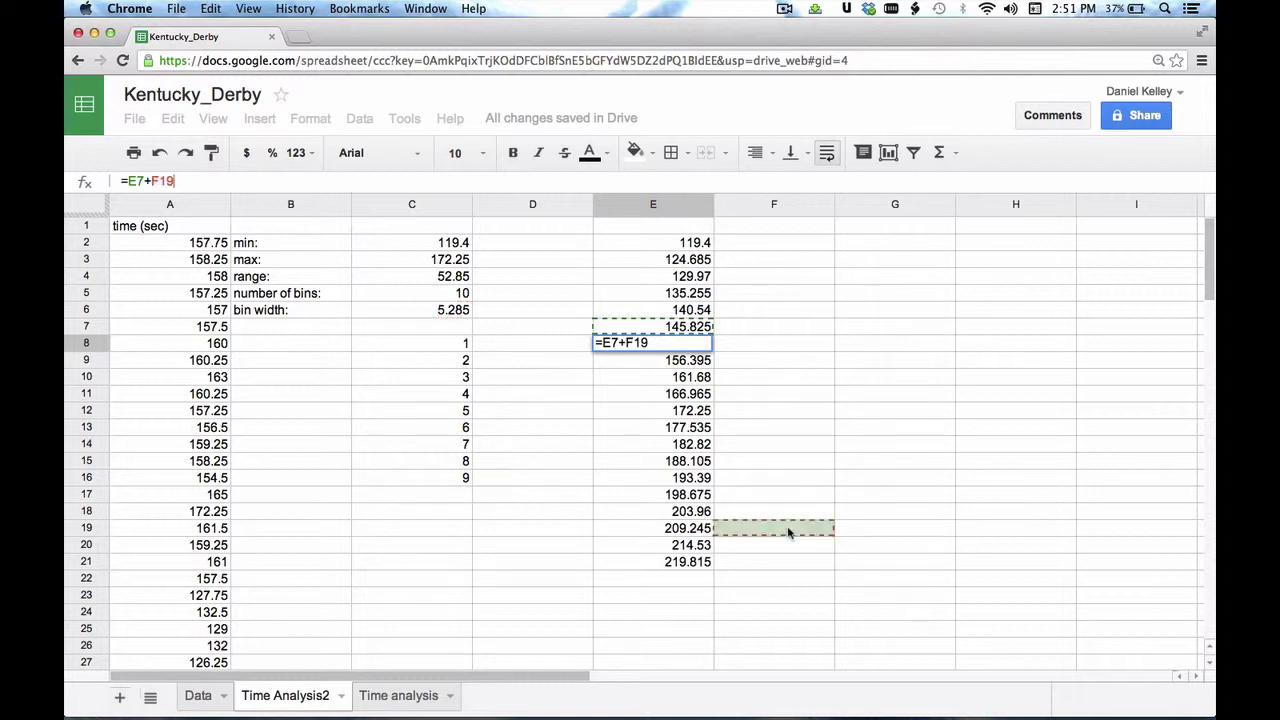
{"action": "key", "text": "Escape"}
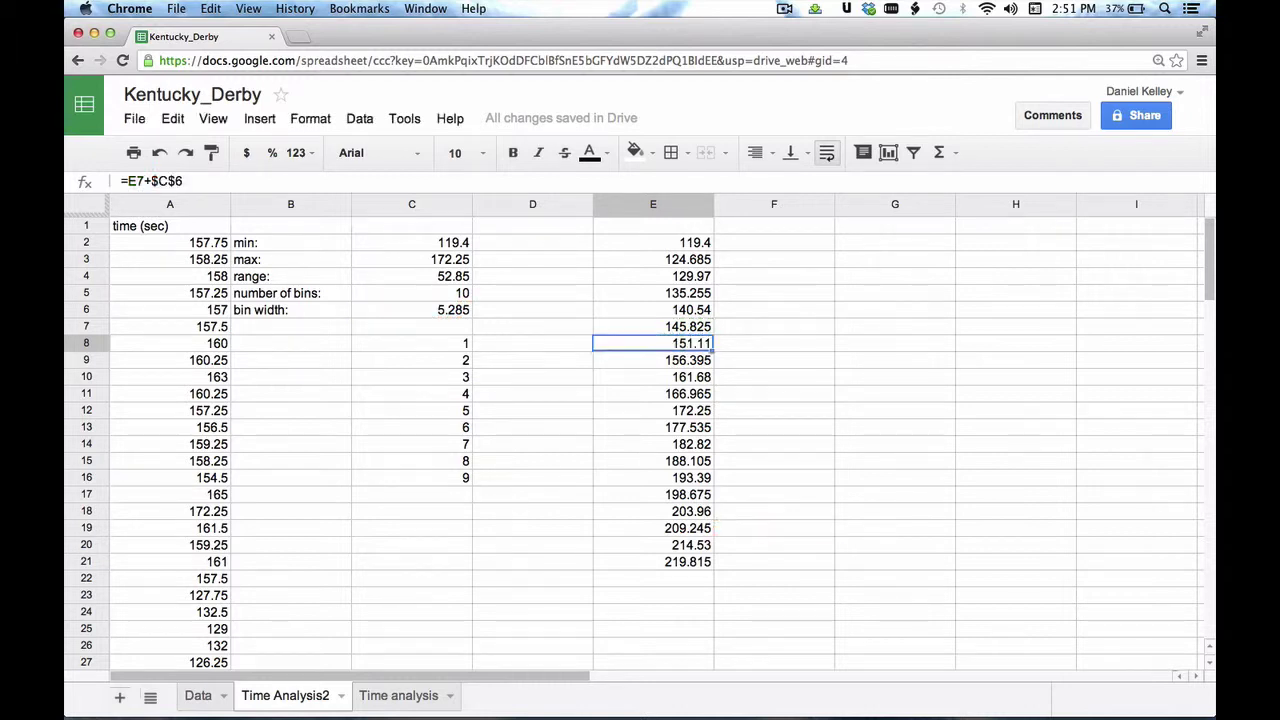
Enter the column headings Bins in E1 and Counts in G1
{"action": "left_click", "coordinate": [867, 371]}
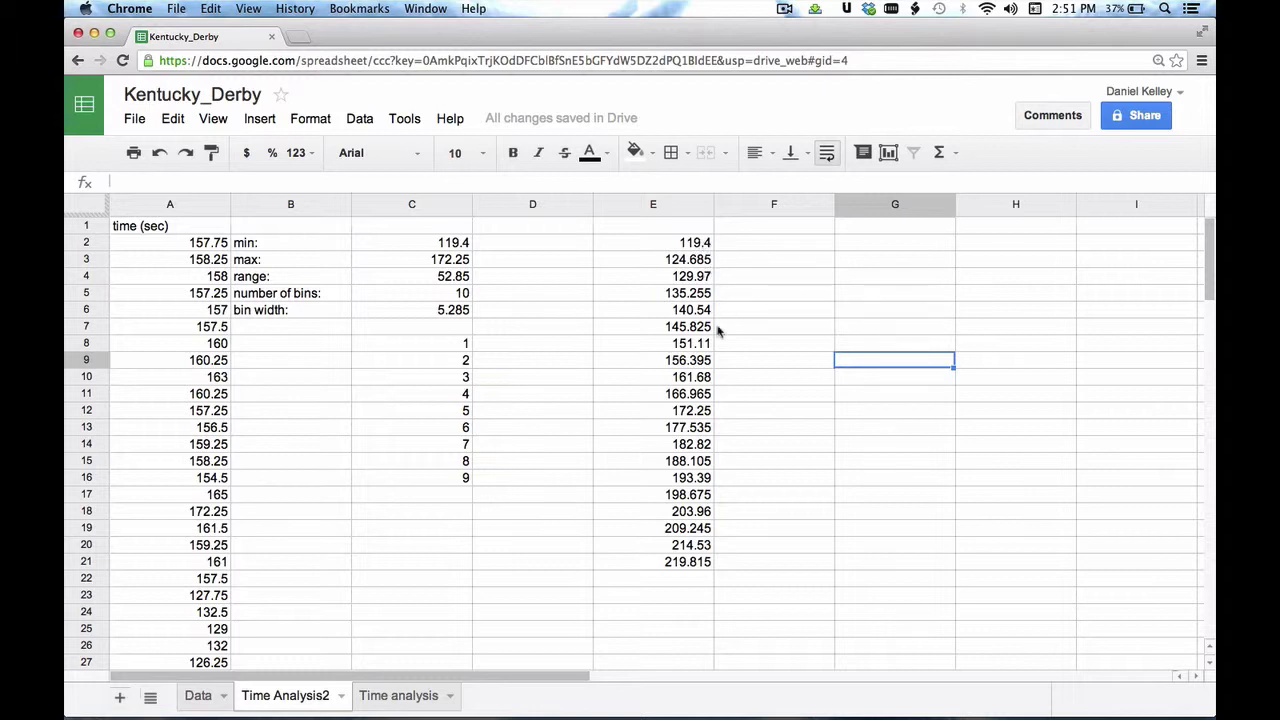
{"action": "left_click", "coordinate": [840, 248]}
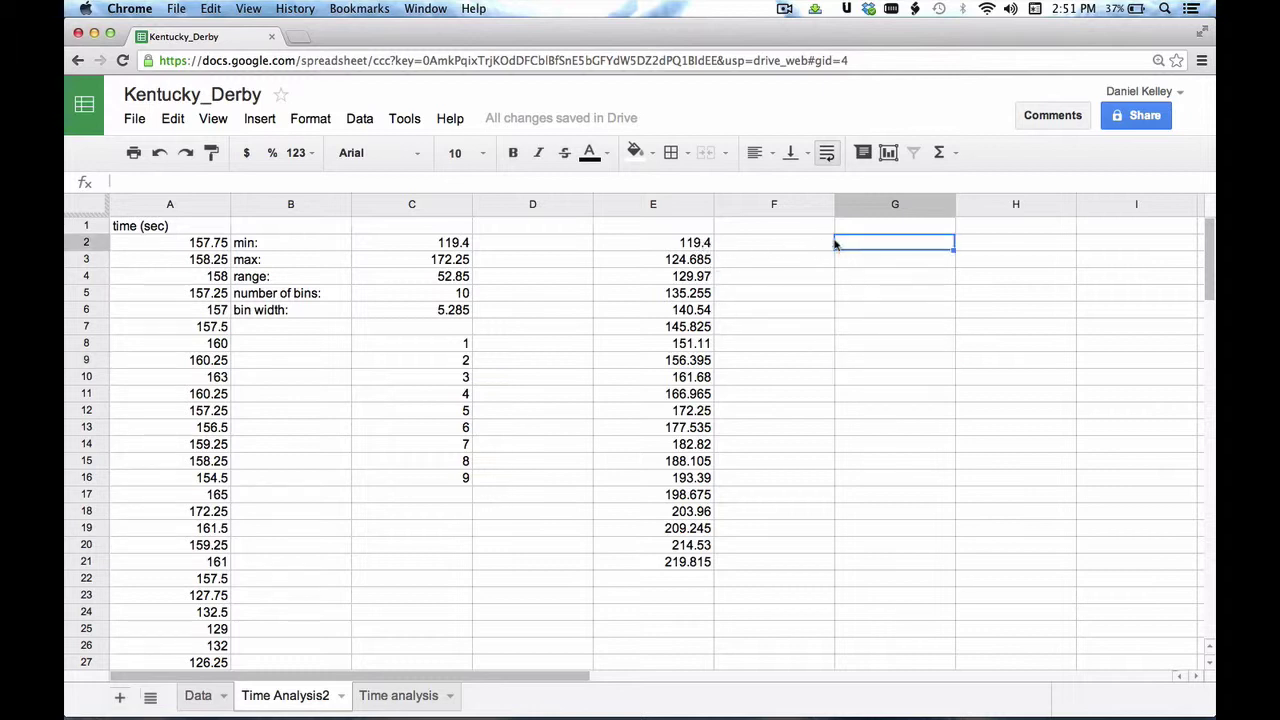
{"action": "left_click", "coordinate": [670, 228]}
{"action": "type", "text": "Bins"}
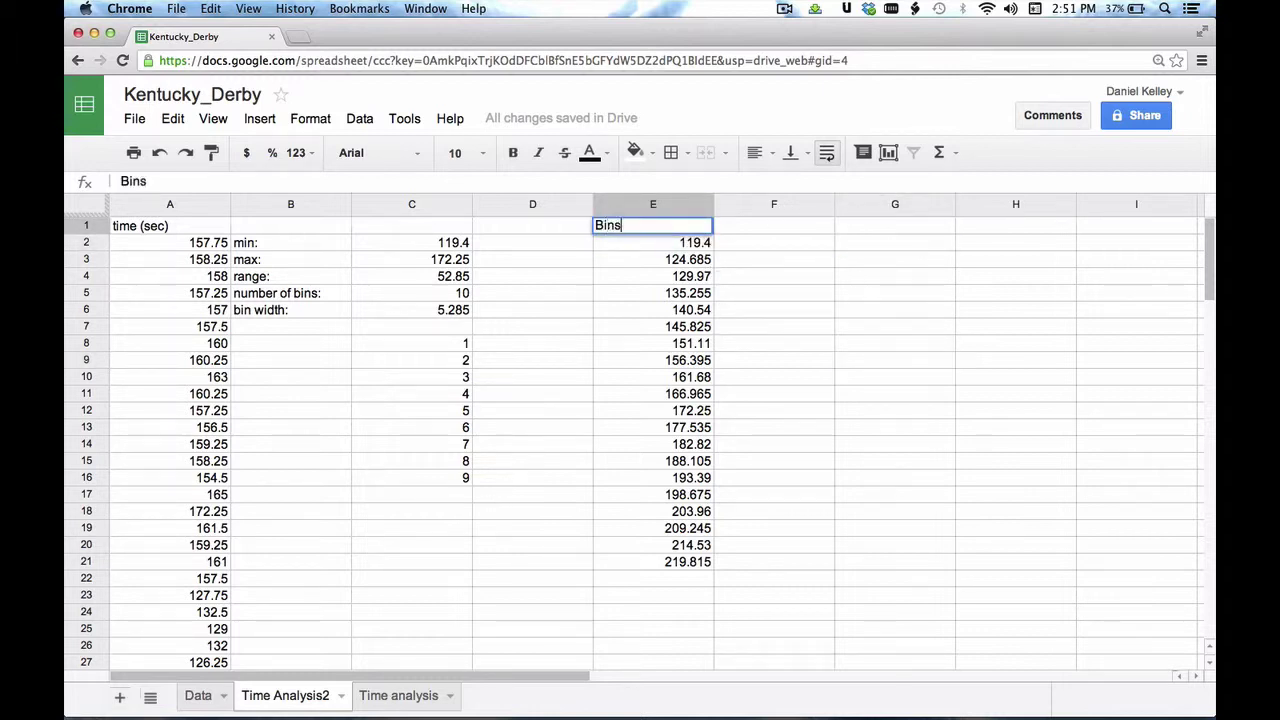
{"action": "key", "text": "Return"}
{"action": "left_click", "coordinate": [858, 229]}
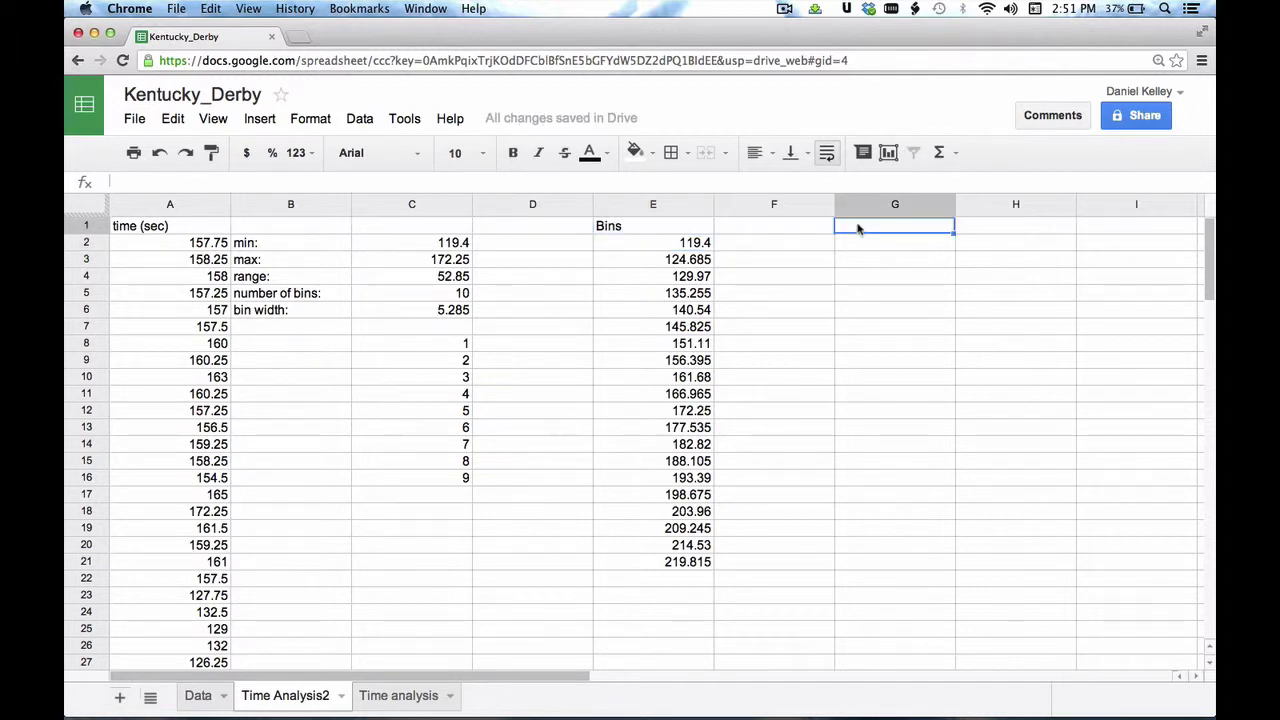
{"action": "type", "text": "Counts"}
{"action": "key", "text": "Return"}
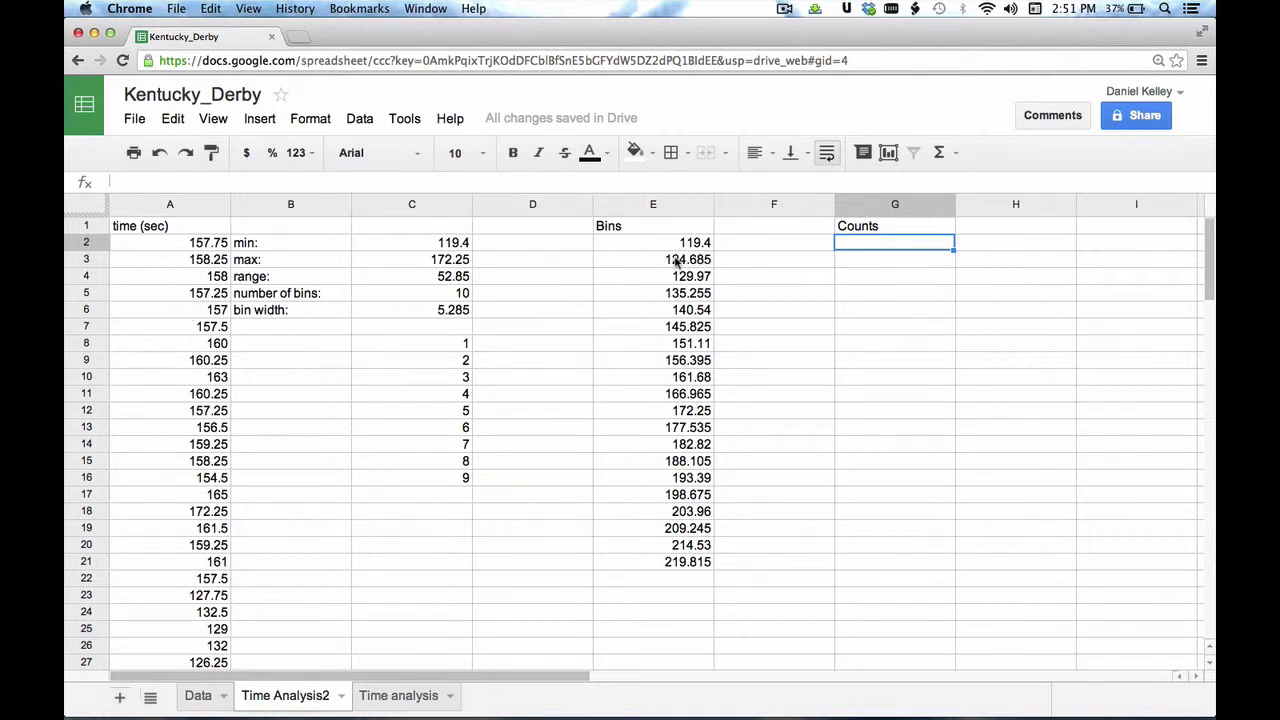
Begin a FILTER formula in G2 on the range a2:a134 with the first condition a2:a134>=E2
{"action": "scroll", "coordinate": [676, 260], "scroll_direction": "right", "scroll_amount": 1}
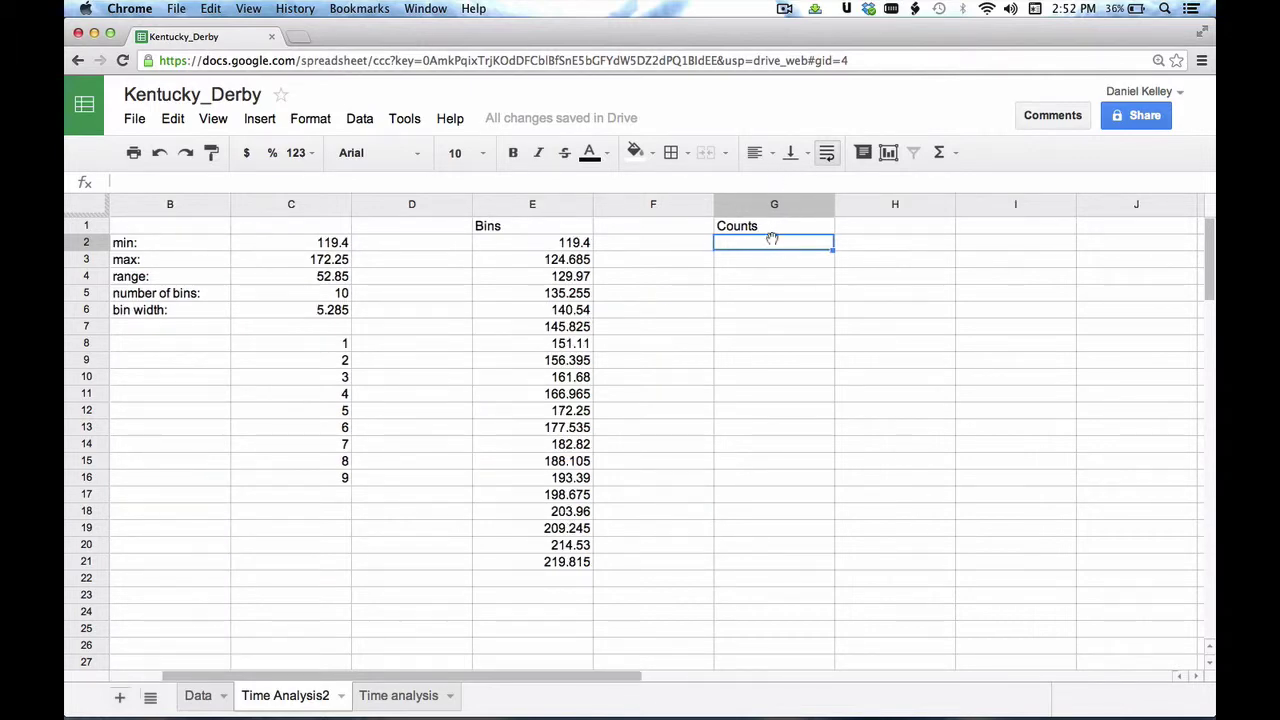
{"action": "type", "text": "="}
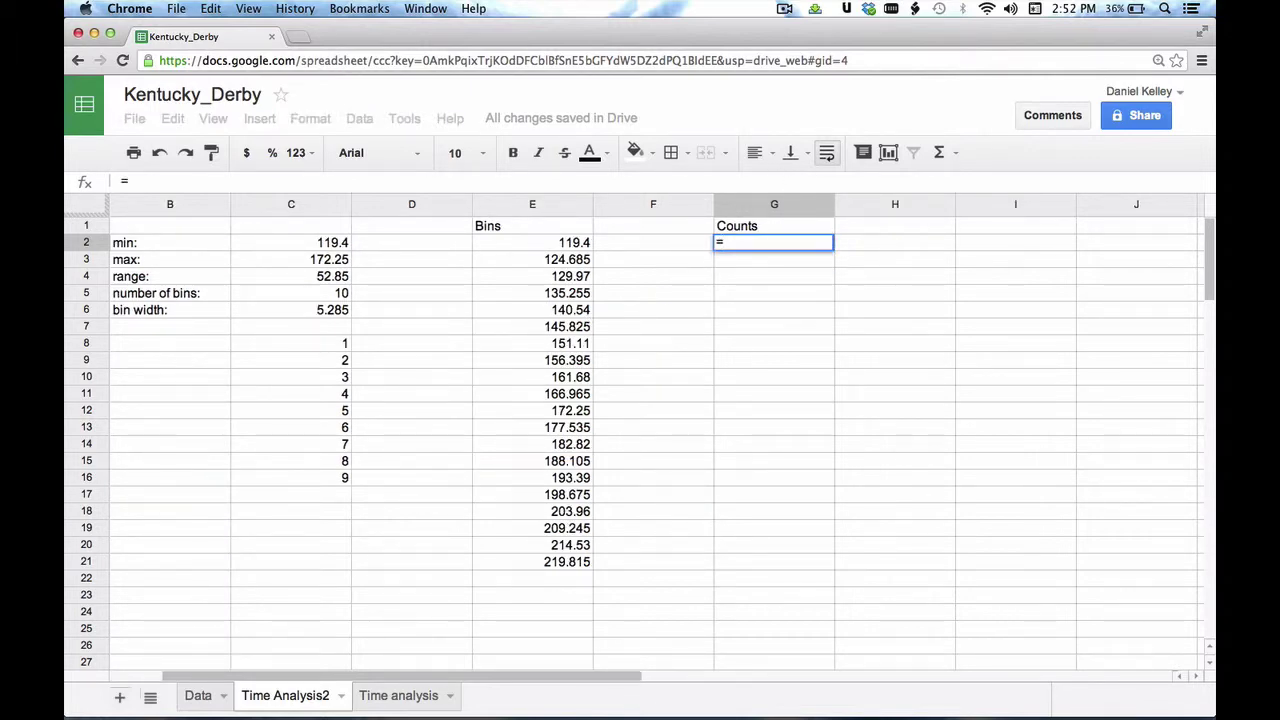
{"action": "type", "text": "filter(a2:a134"}
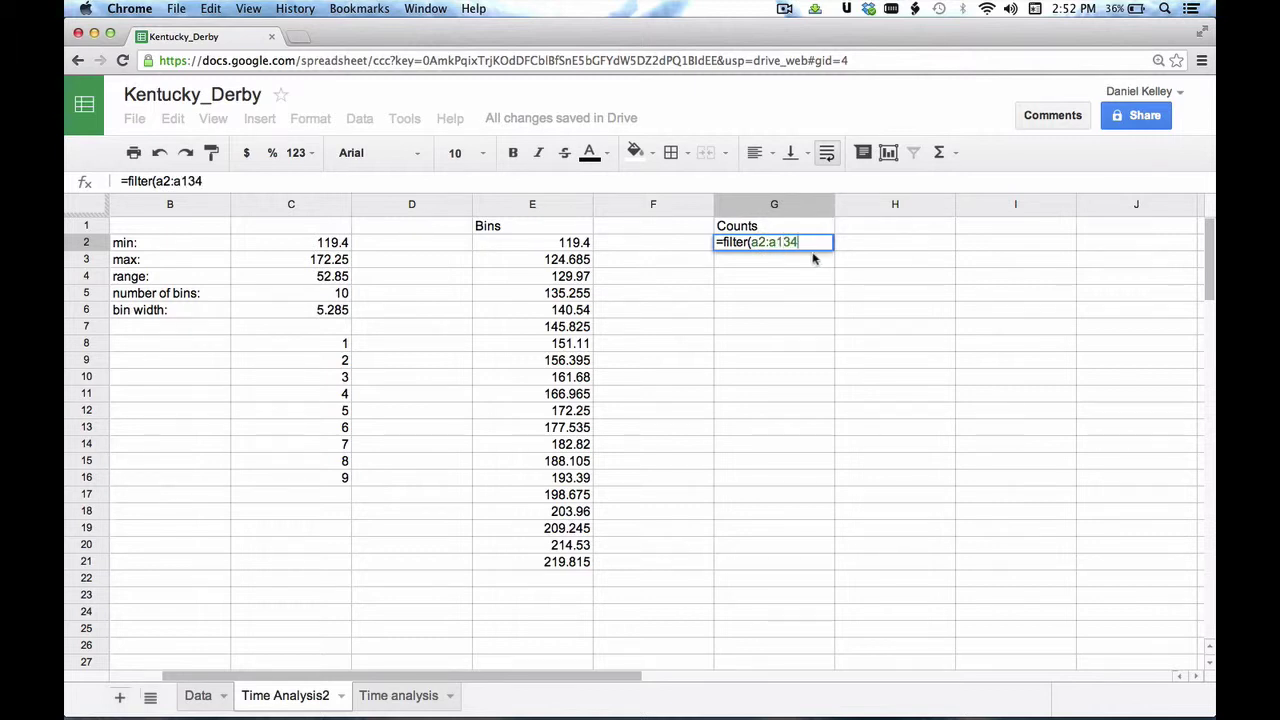
{"action": "left_click_drag", "start_coordinate": [800, 242], "coordinate": [752, 242]}
{"action": "key", "text": "cmd+c"}
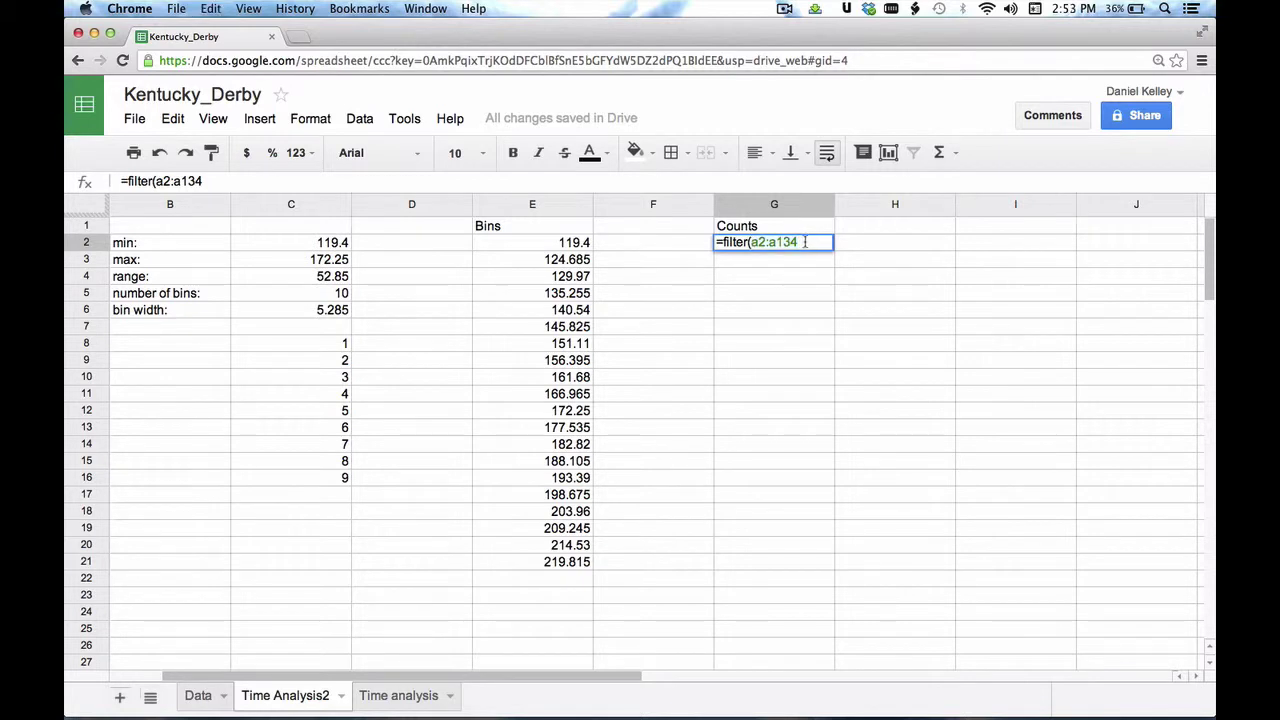
{"action": "type", "text": ","}
{"action": "key", "text": "cmd+v"}
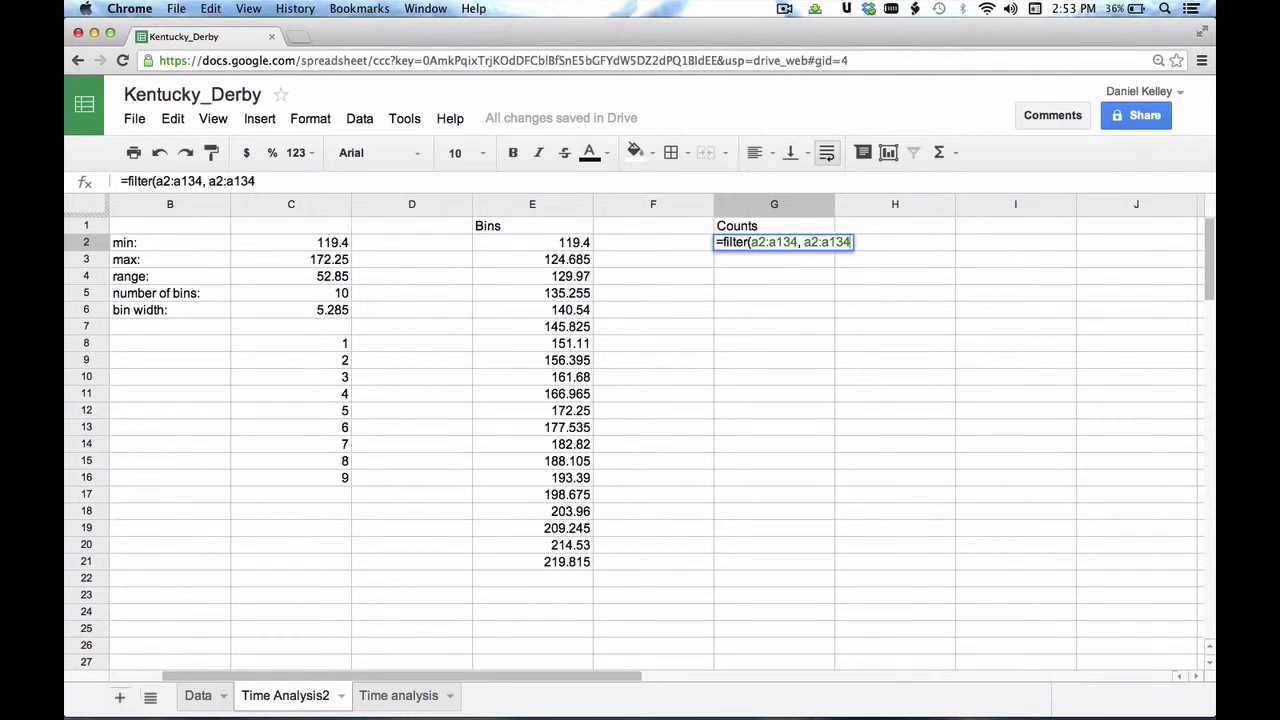
{"action": "type", "text": ">="}
{"action": "left_click", "coordinate": [574, 243]}
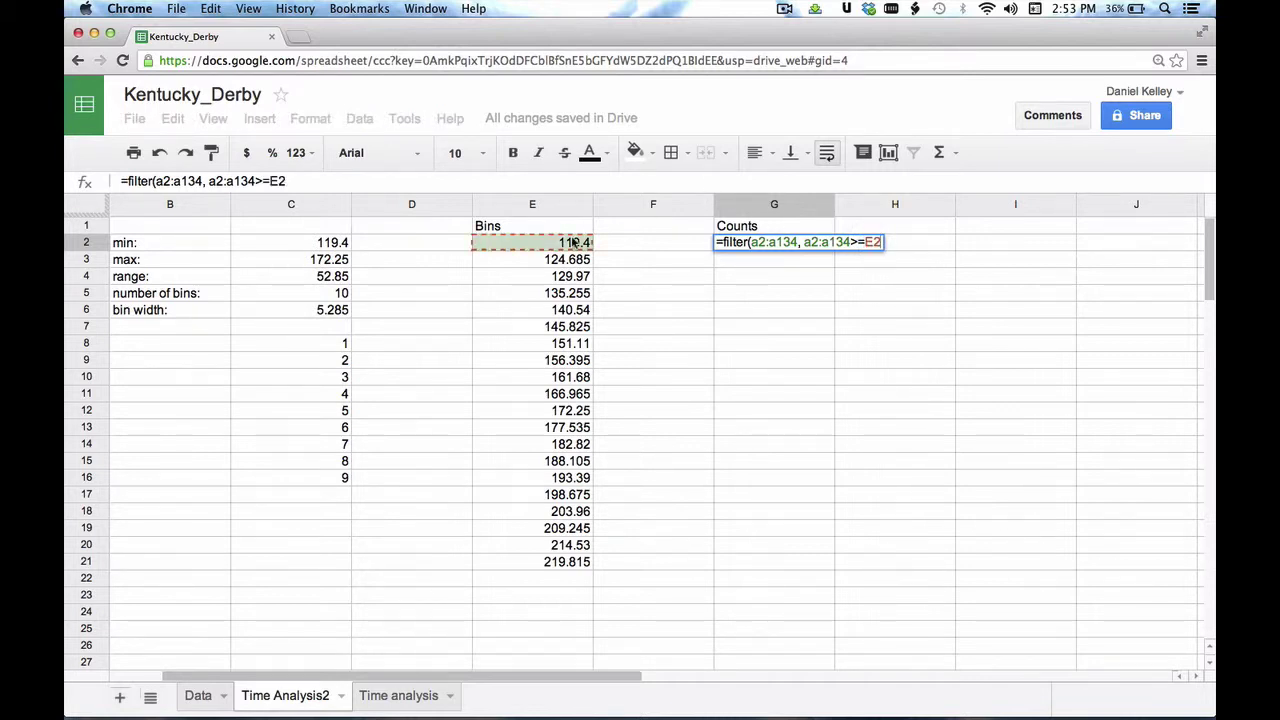
Add the second condition a2:a134<E3 to the FILTER formula in G2 and complete it
{"action": "type", "text": ","}
{"action": "key", "text": "super+v"}
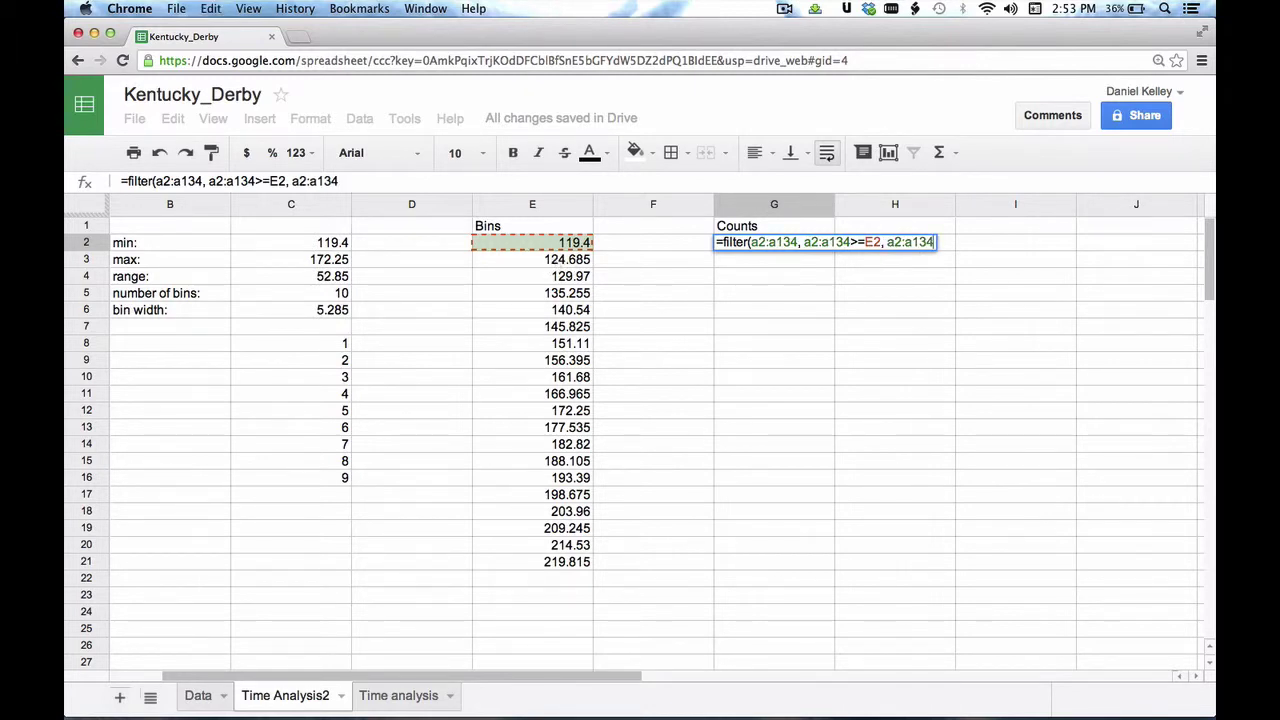
{"action": "type", "text": "<"}
{"action": "left_click", "coordinate": [545, 265]}
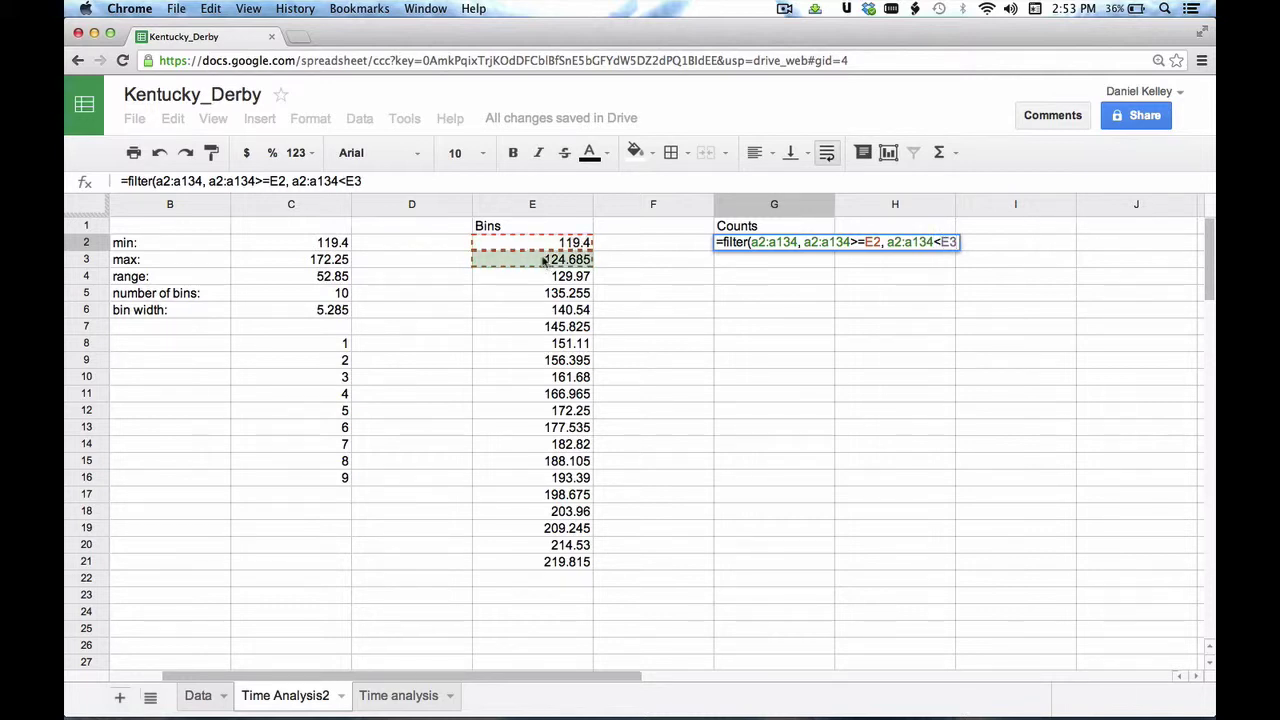
{"action": "type", "text": ")"}
{"action": "key", "text": "Return"}
Wrap the FILTER formula in G2 in a COUNT function: =count(filter(A2:A134, A2:A134>=E2, A2:A134<E3))
{"action": "left_click", "coordinate": [774, 242]}
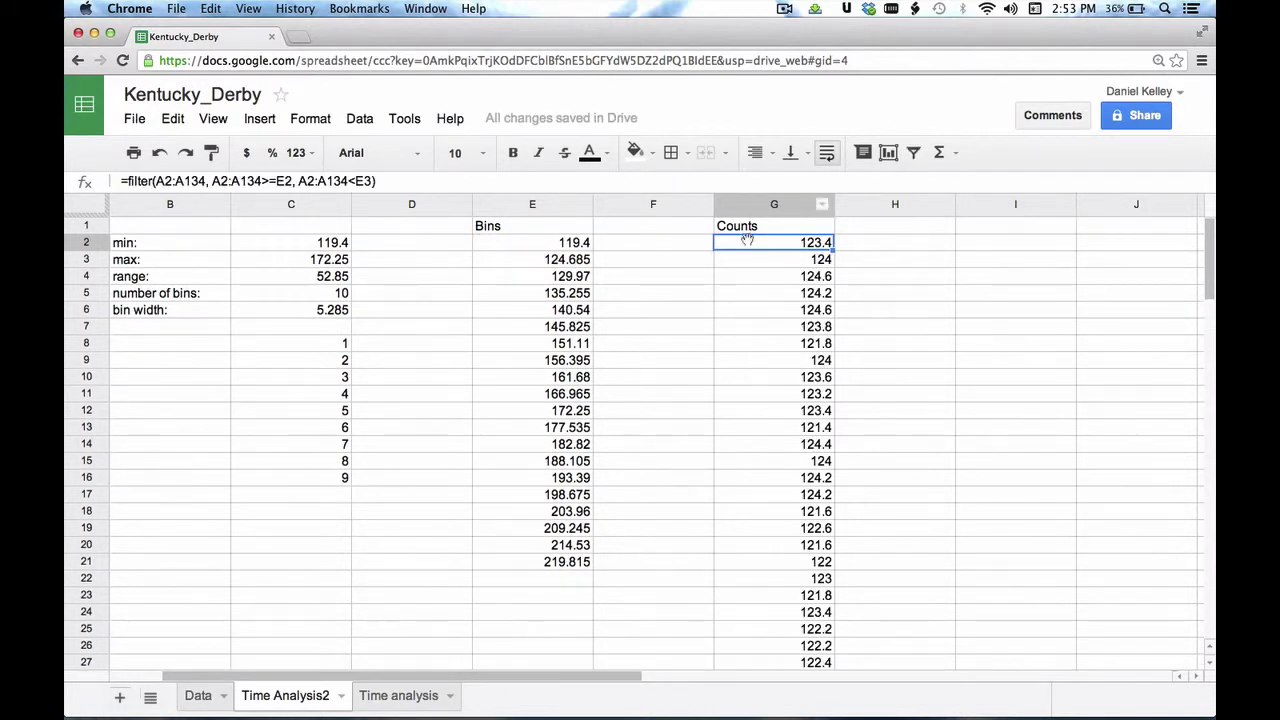
{"action": "scroll", "coordinate": [251, 300], "scroll_direction": "left", "scroll_amount": 2}
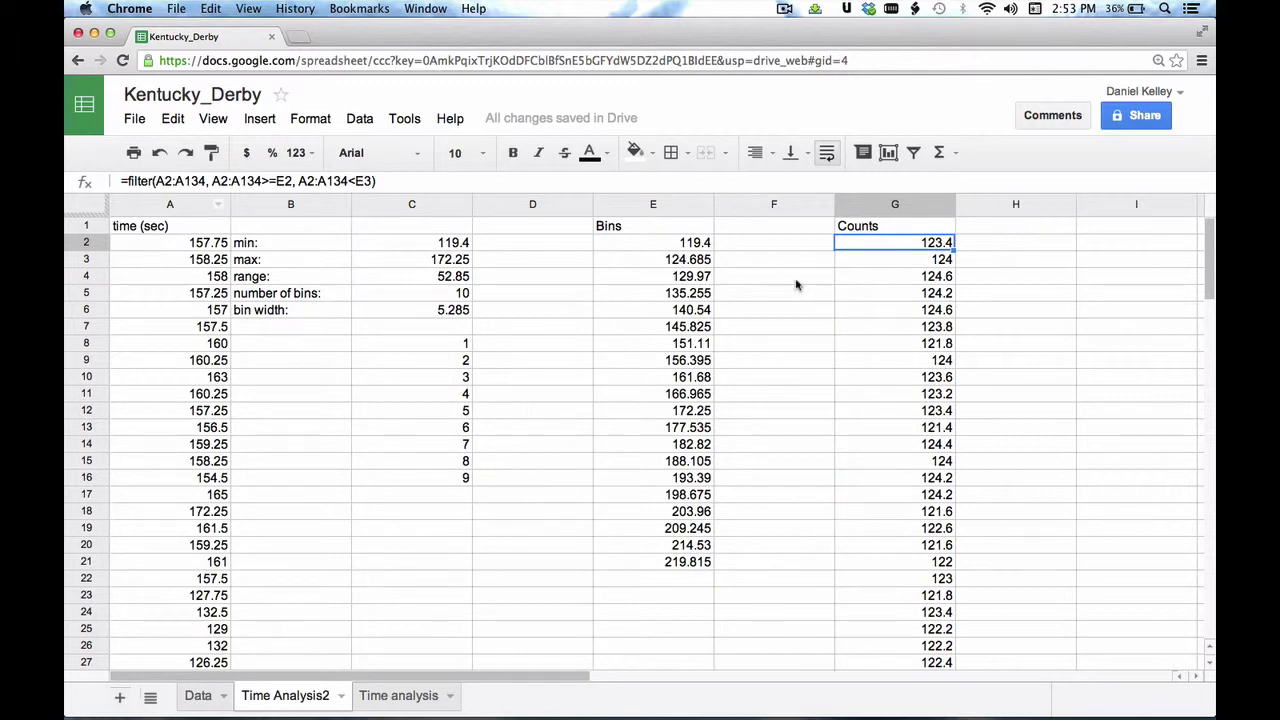
{"action": "scroll", "coordinate": [909, 421], "scroll_direction": "down", "scroll_amount": 5}
{"action": "scroll", "coordinate": [909, 421], "scroll_direction": "up", "scroll_amount": 10}
{"action": "scroll", "coordinate": [895, 542], "scroll_direction": "down", "scroll_amount": 12}
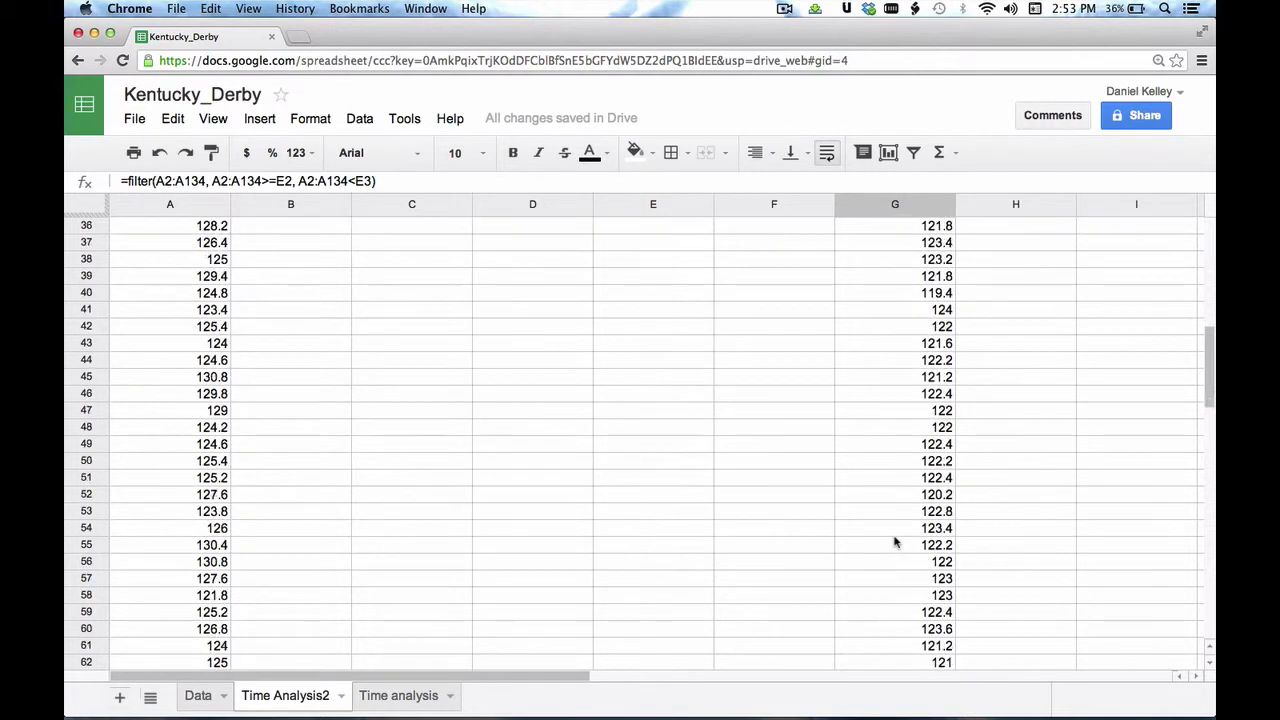
{"action": "scroll", "coordinate": [895, 542], "scroll_direction": "up", "scroll_amount": 12}
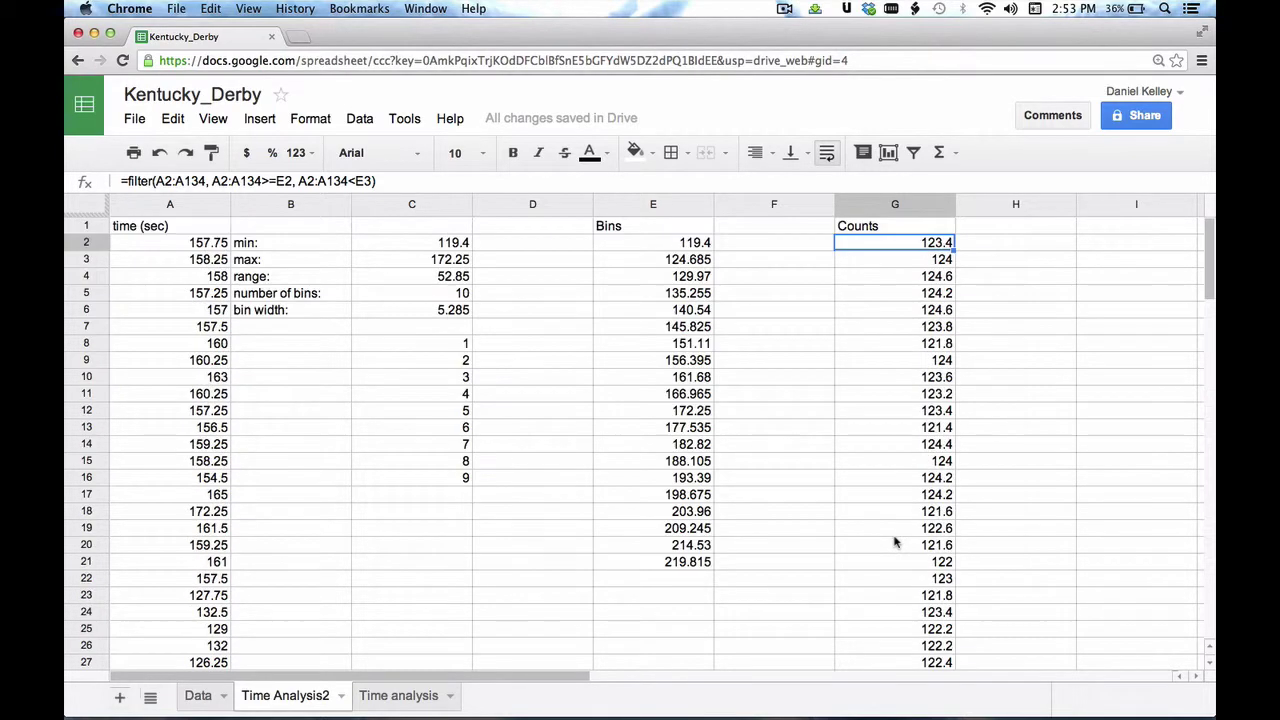
{"action": "double_click", "coordinate": [899, 243]}
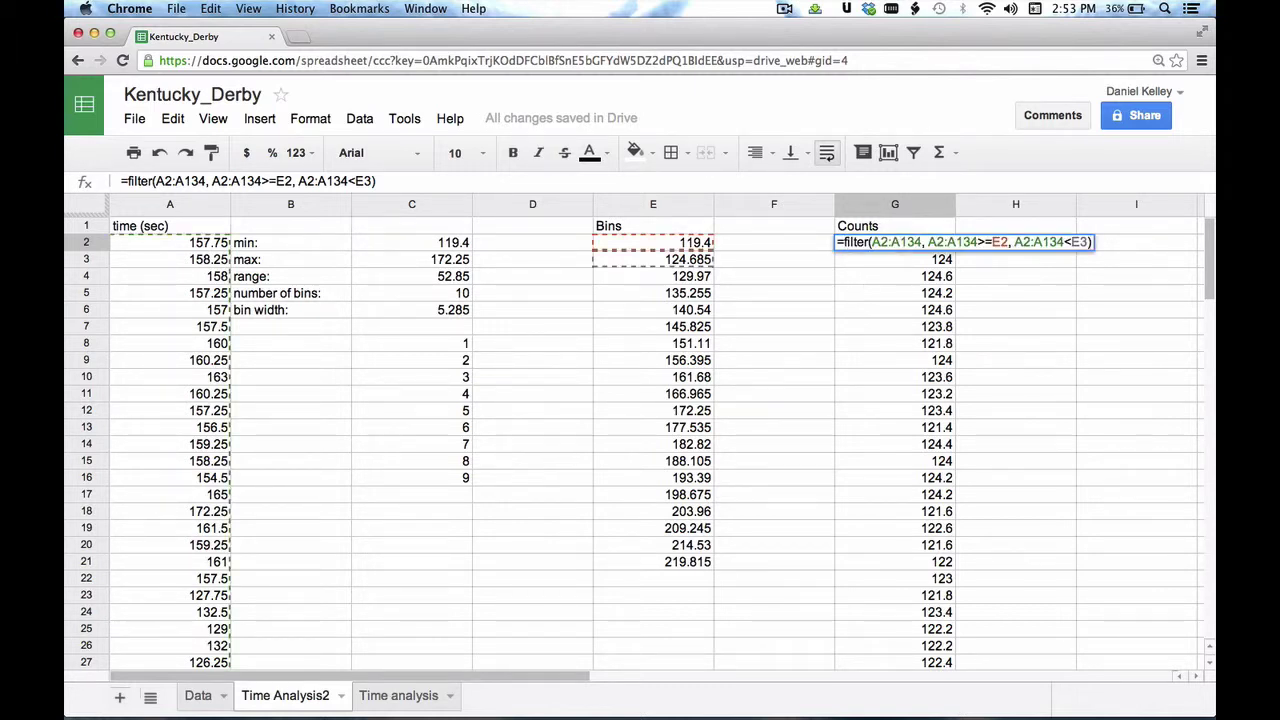
{"action": "type", "text": "count("}
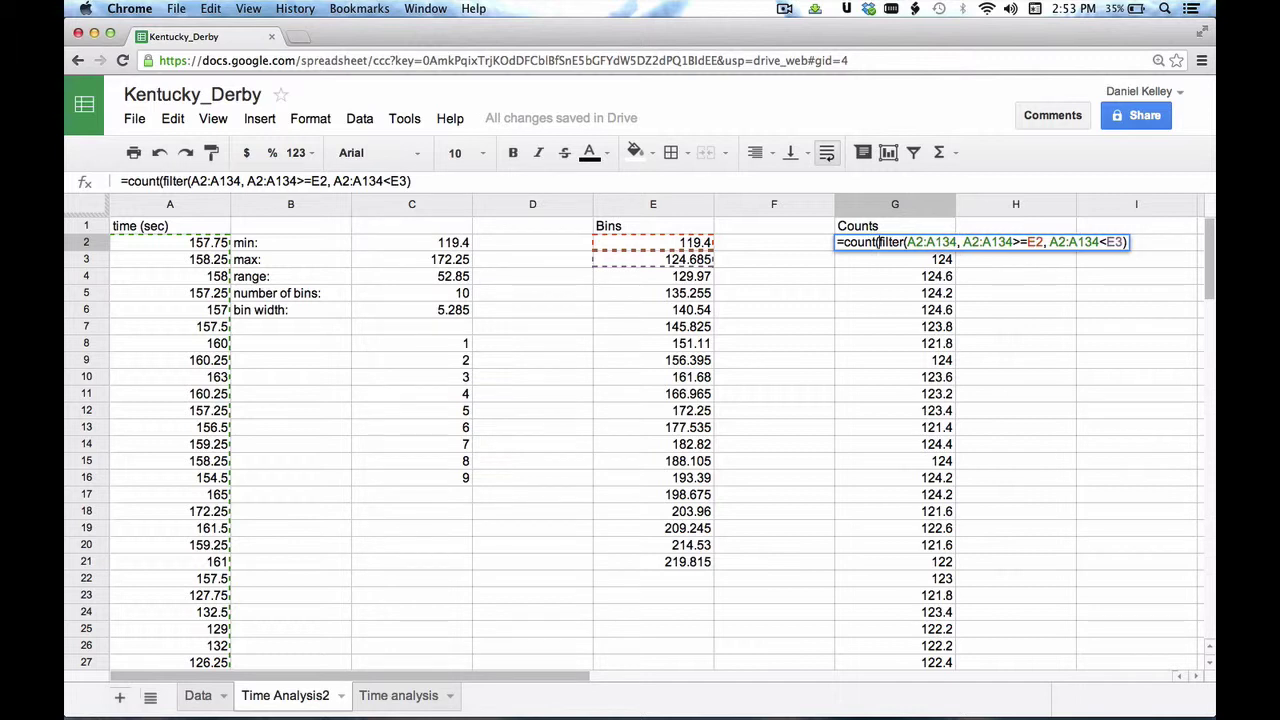
{"action": "left_click", "coordinate": [1126, 242]}
{"action": "type", "text": ")"}
{"action": "key", "text": "Return"}
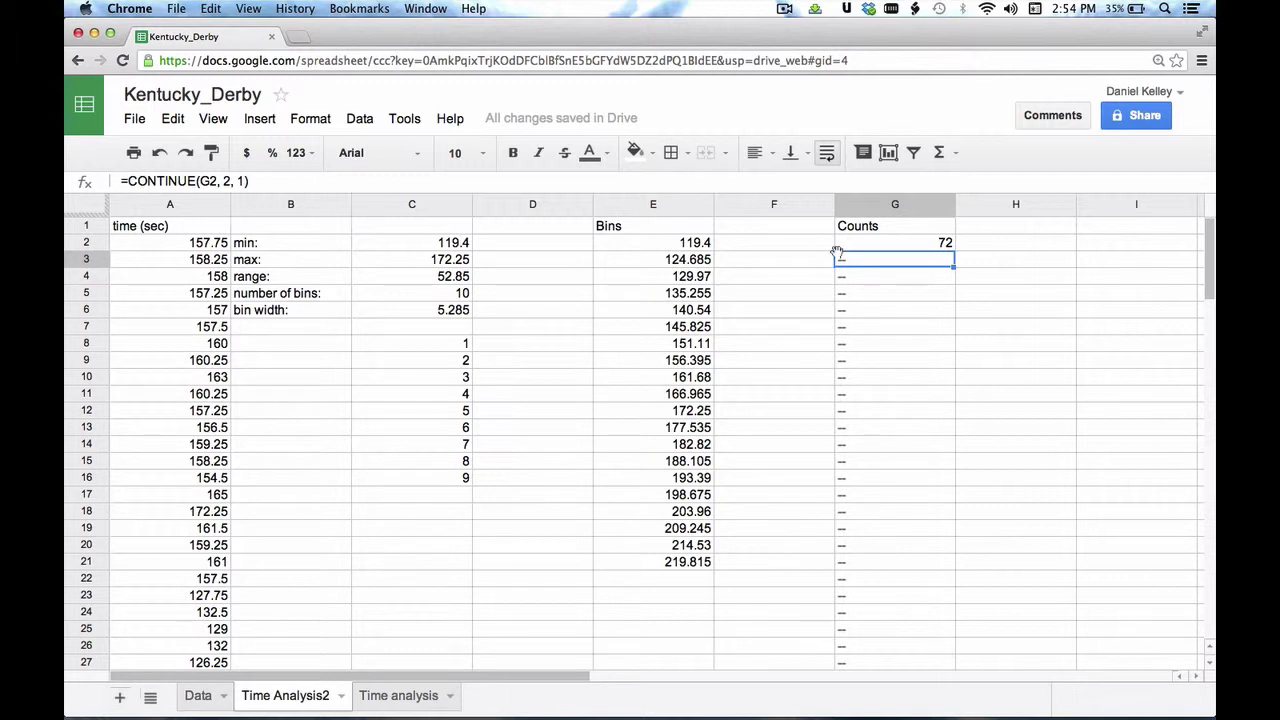
Fill the count formula from G2 down through G9
{"action": "left_click", "coordinate": [940, 246]}
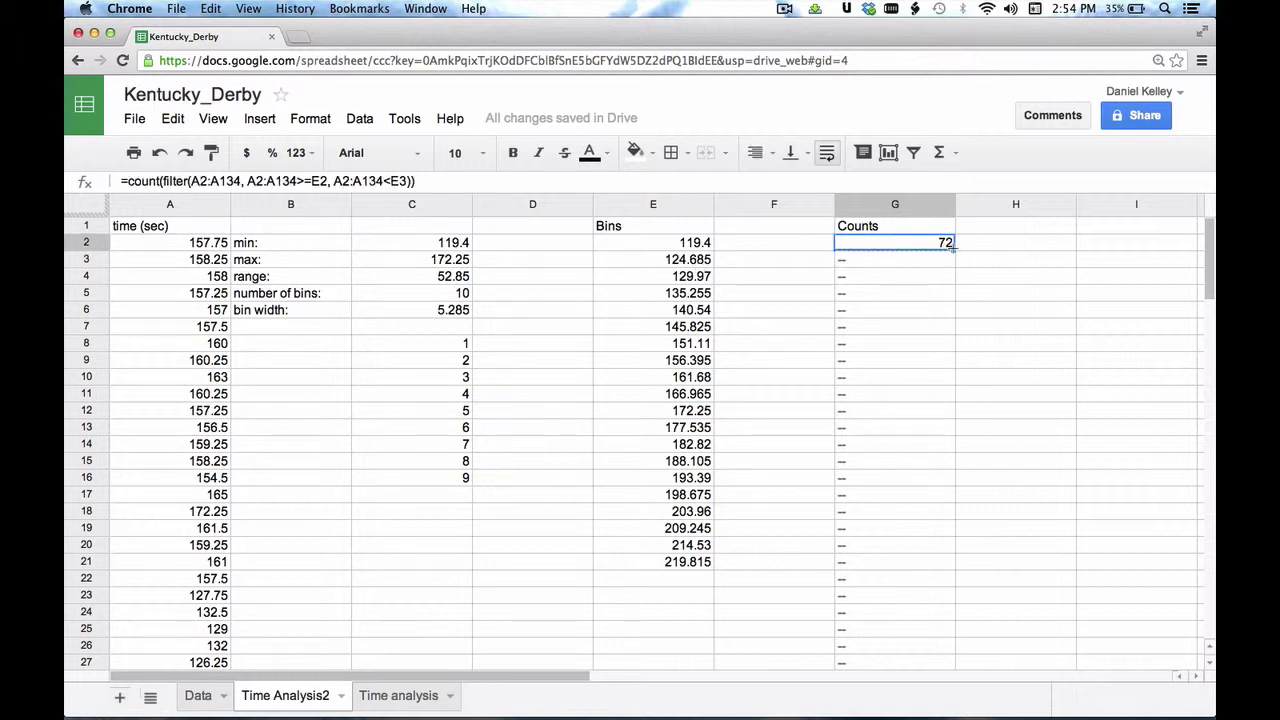
{"action": "left_click_drag", "start_coordinate": [954, 248], "coordinate": [966, 363]}
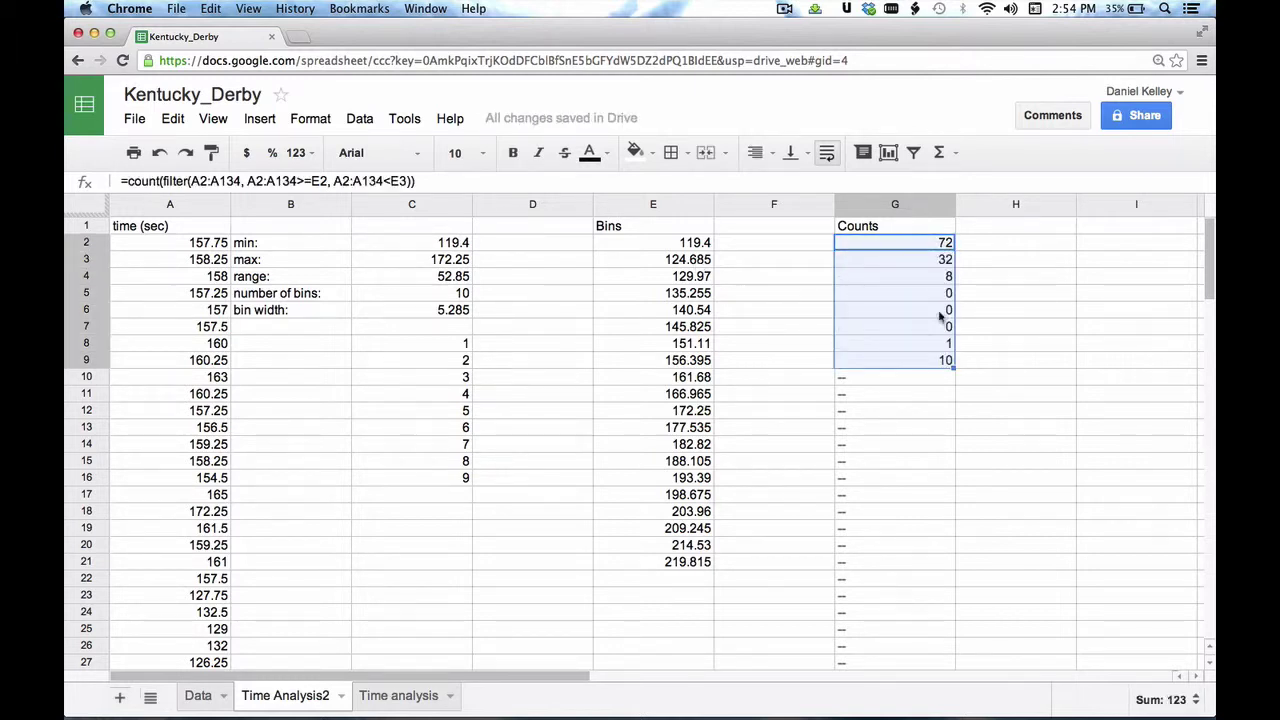
{"action": "left_click", "coordinate": [1030, 260]}
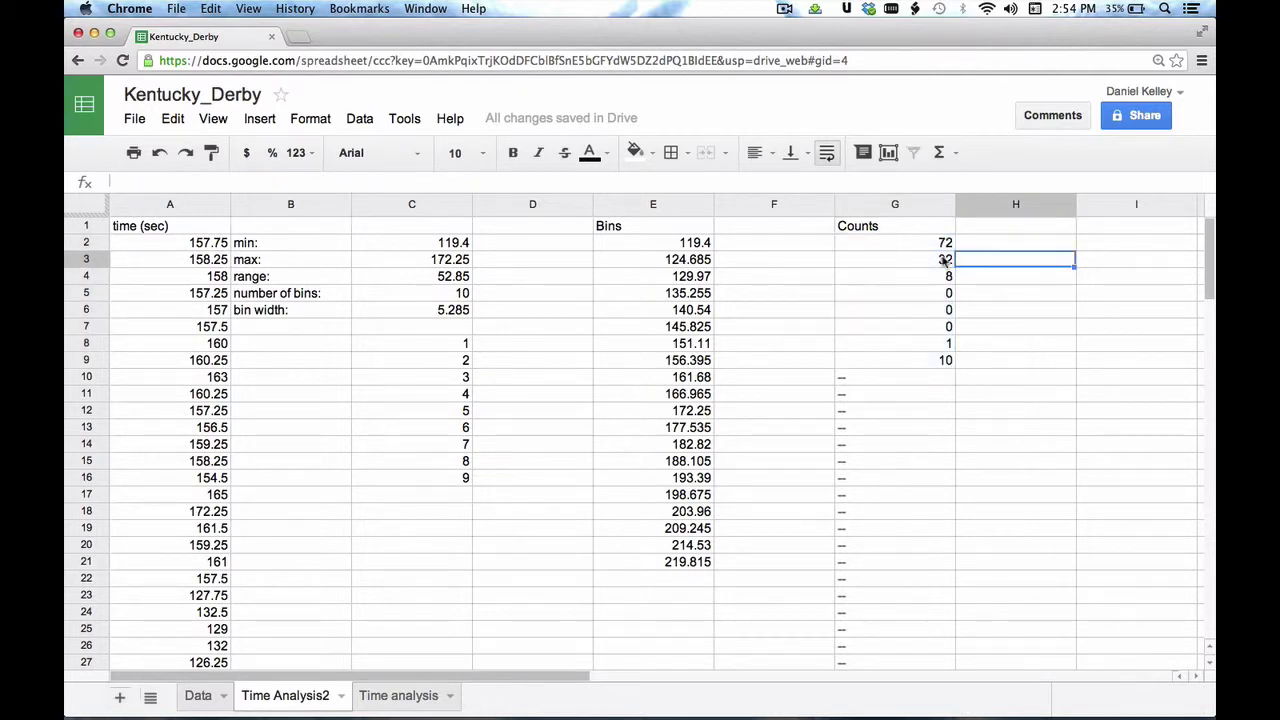
Check the filled count formula in G3 against the time data, from A3 to the last row of column A
{"action": "left_click", "coordinate": [945, 260]}
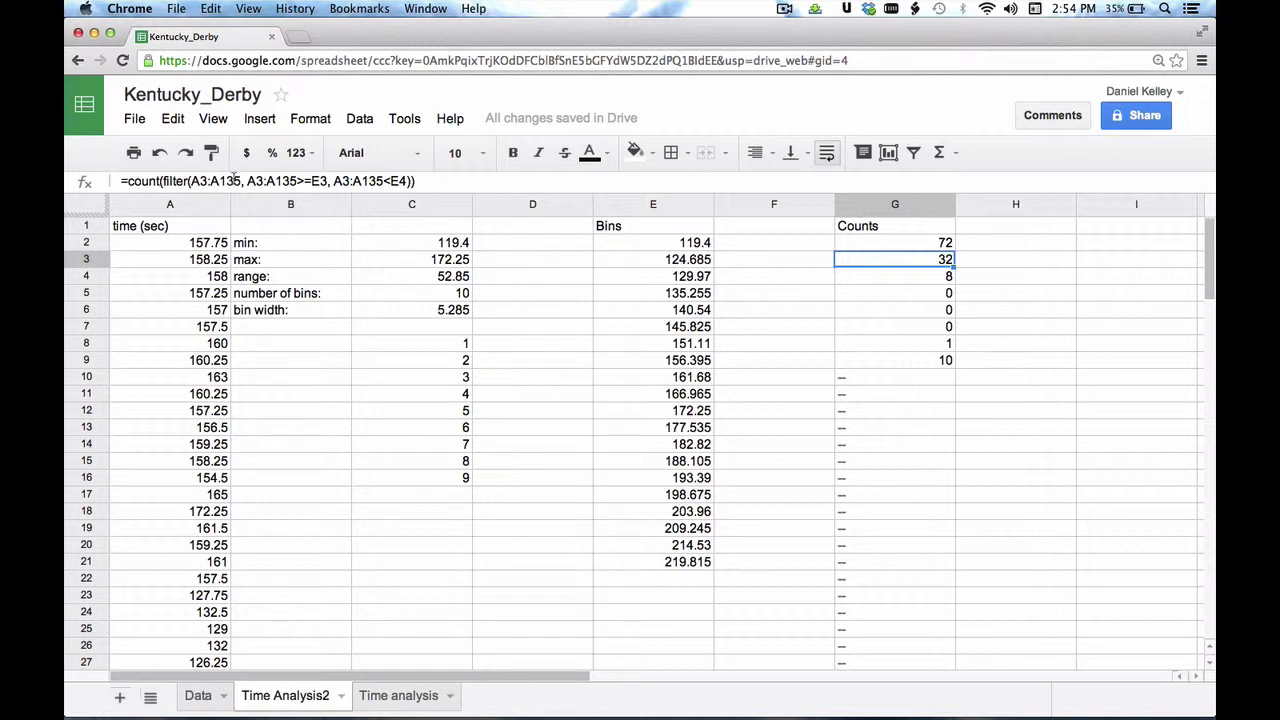
{"action": "left_click", "coordinate": [175, 263]}
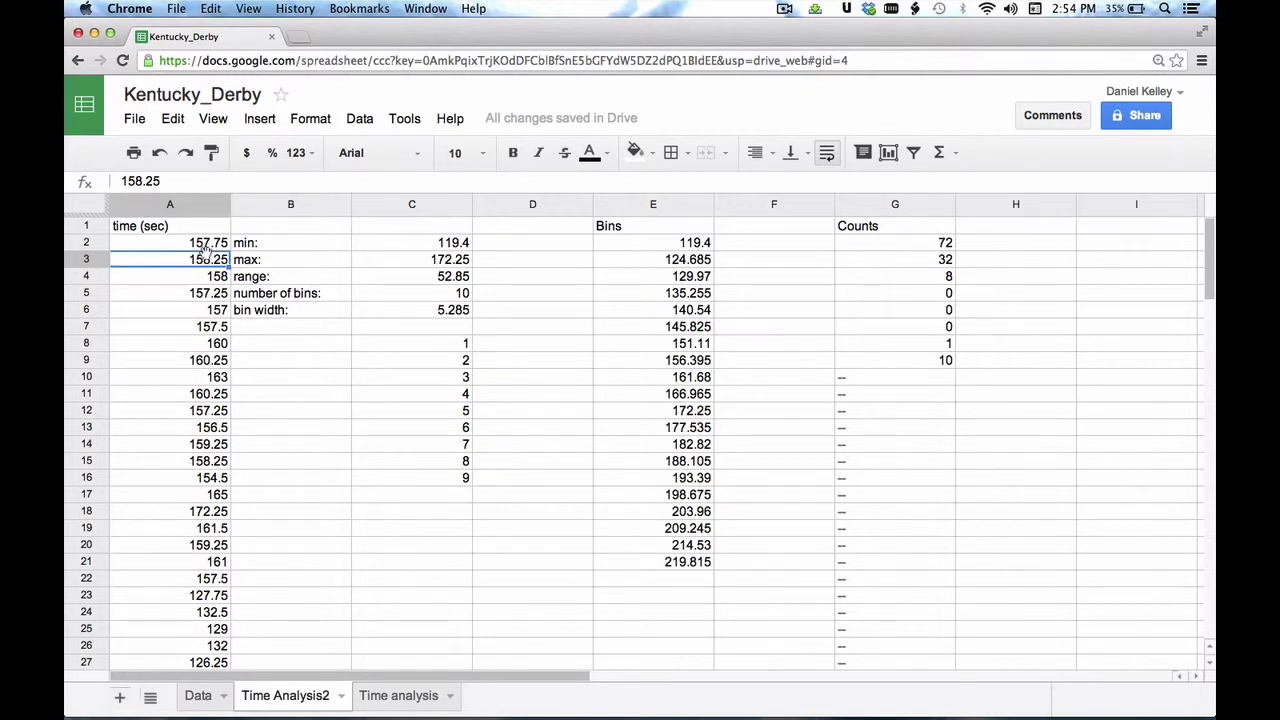
{"action": "scroll", "coordinate": [196, 336], "scroll_direction": "down", "scroll_amount": 20}
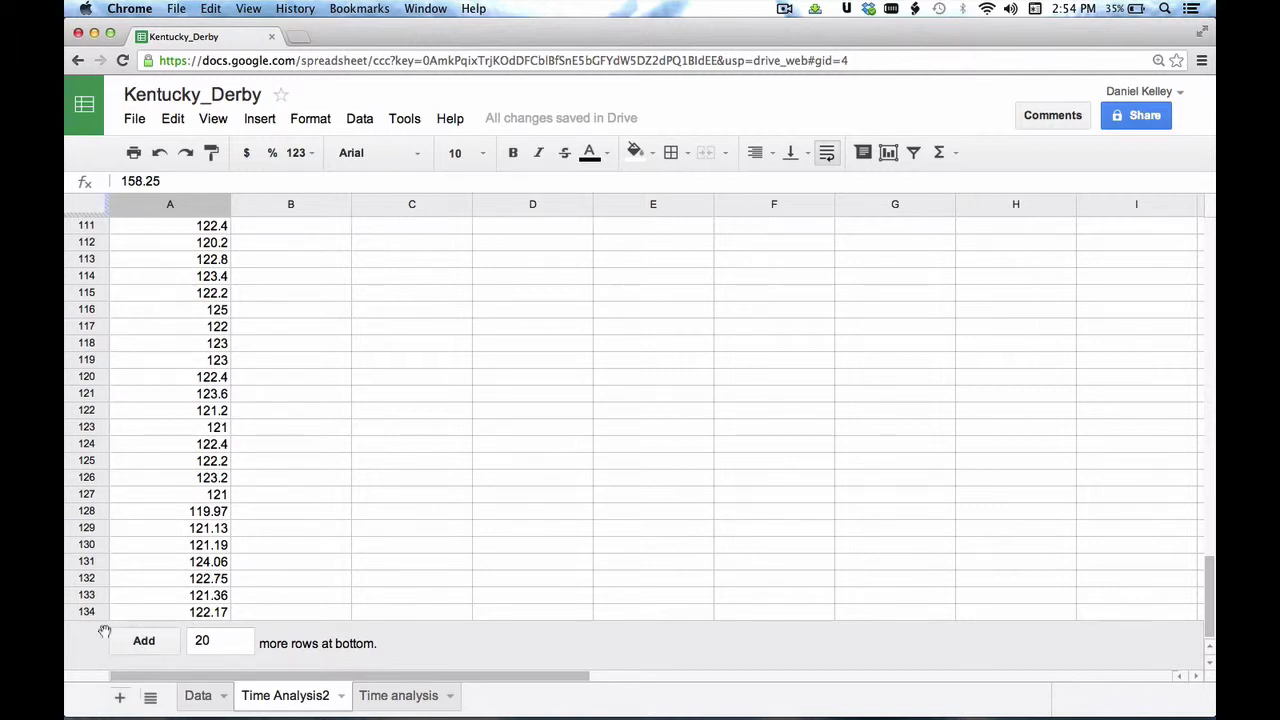
{"action": "scroll", "coordinate": [250, 488], "scroll_direction": "up", "scroll_amount": 20}
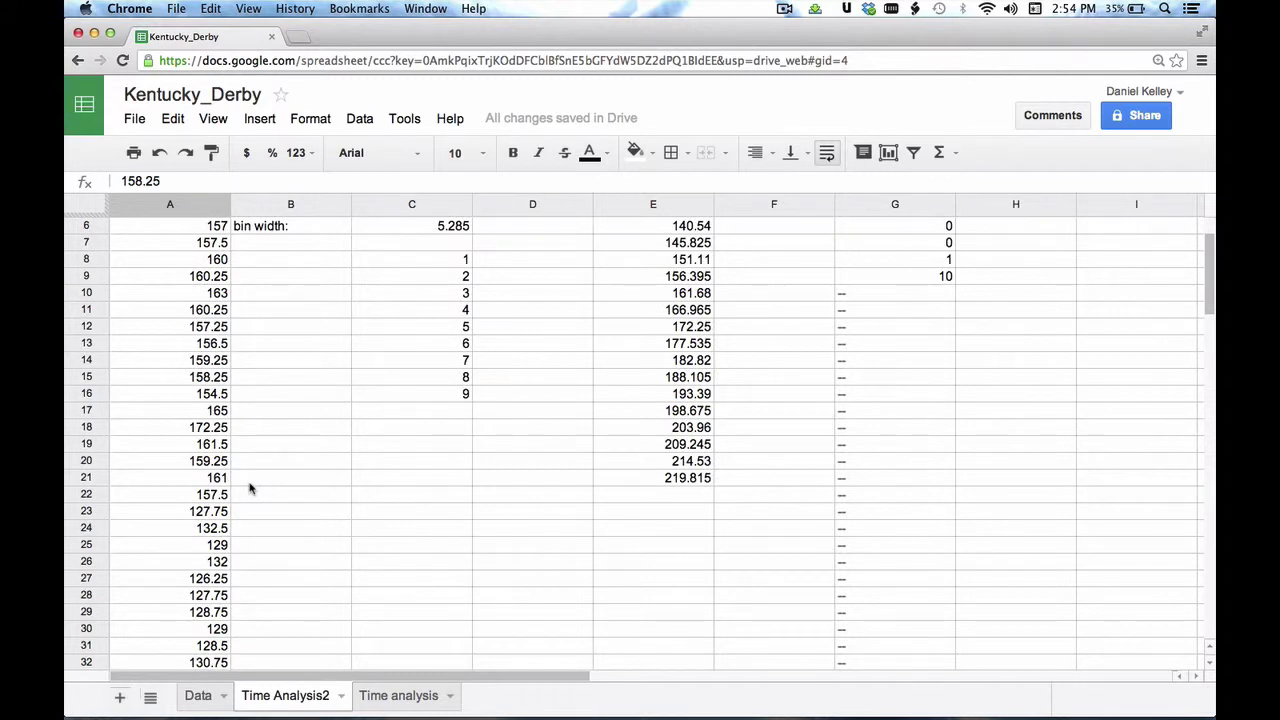
{"action": "scroll", "coordinate": [250, 488], "scroll_direction": "up", "scroll_amount": 3}
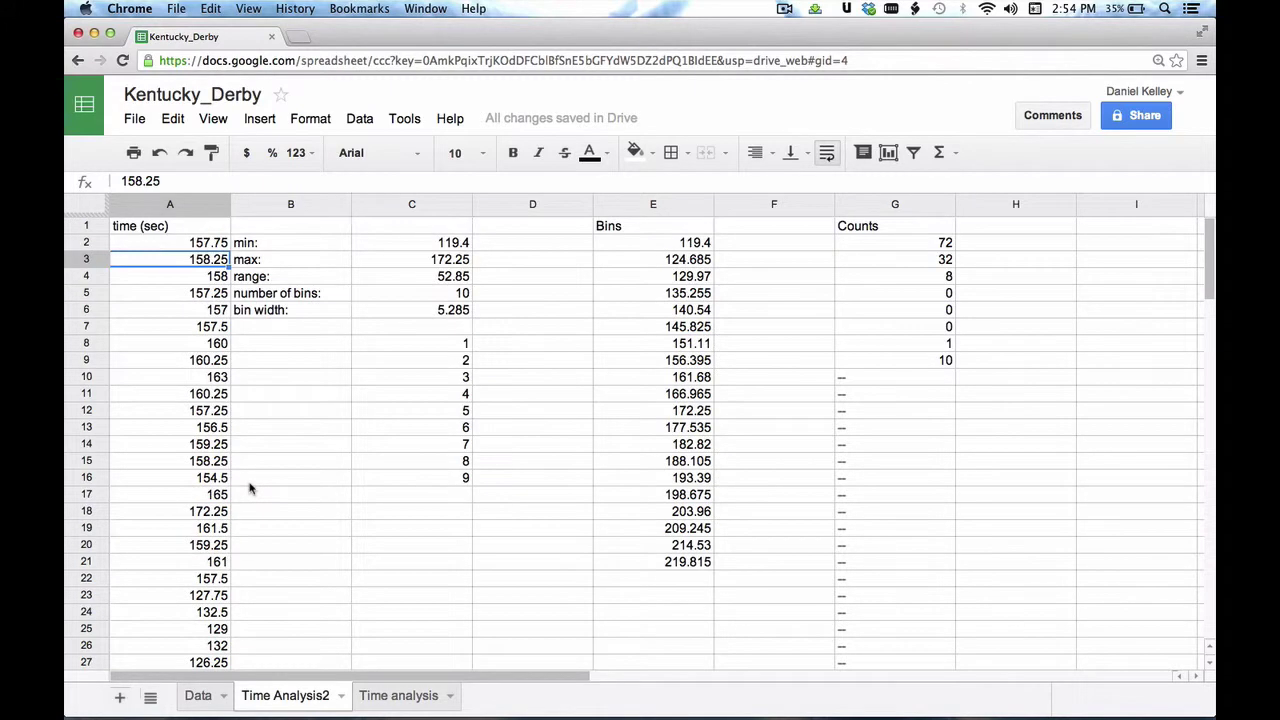
Clear the filled count formulas from G3:G9
{"action": "left_click", "coordinate": [938, 259]}
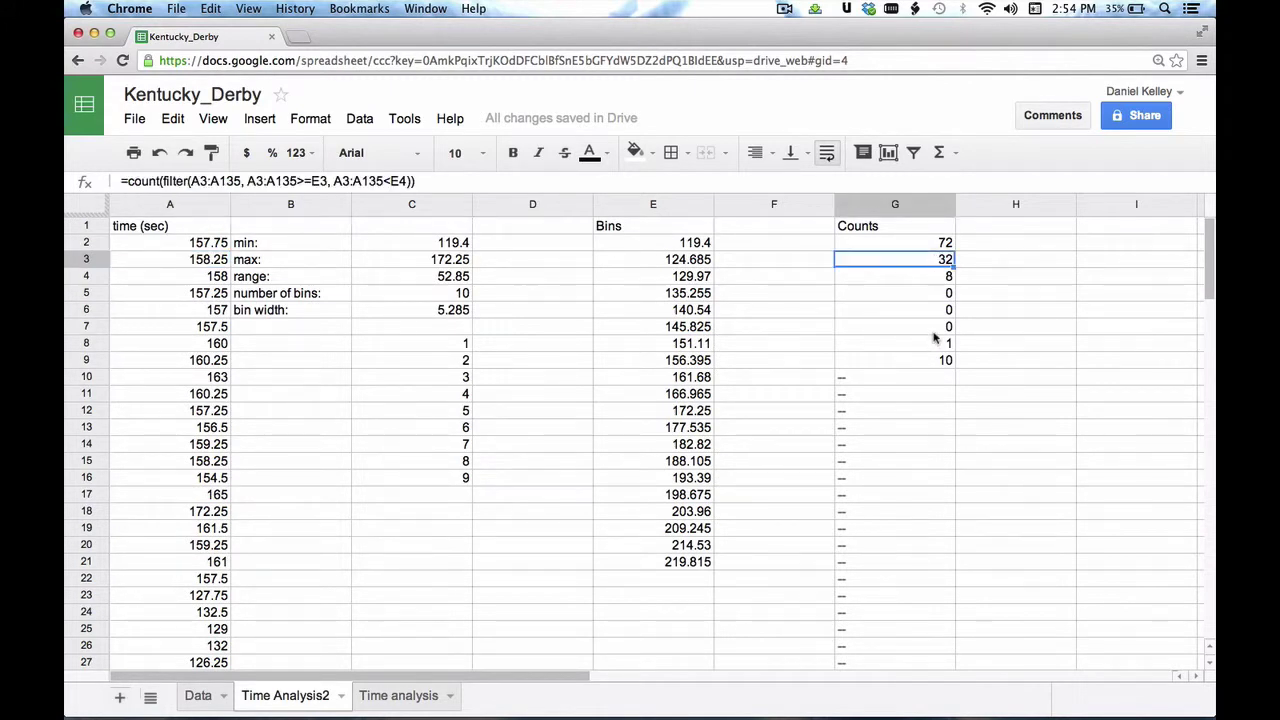
{"action": "left_click", "coordinate": [943, 362], "text": "shift"}
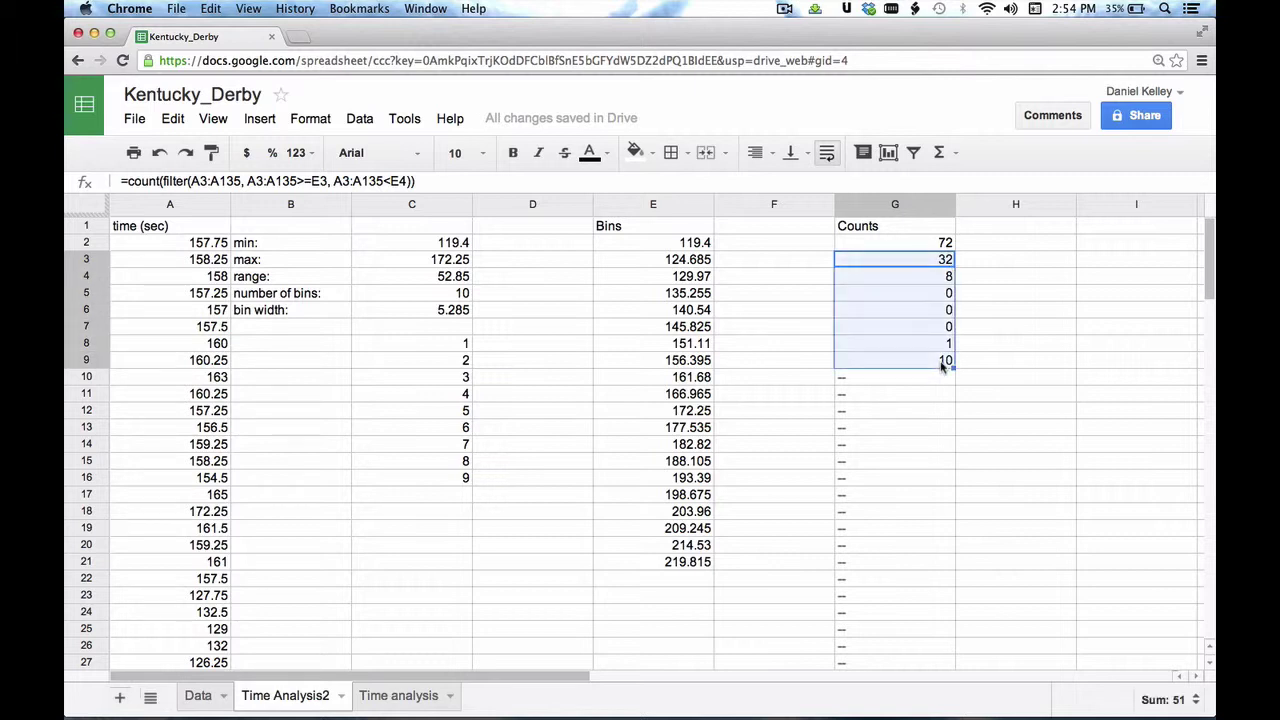
{"action": "key", "text": "Delete"}
Make the FILTER source range in the G2 count formula absolute: $A$2:$A$134
{"action": "left_click", "coordinate": [930, 246]}
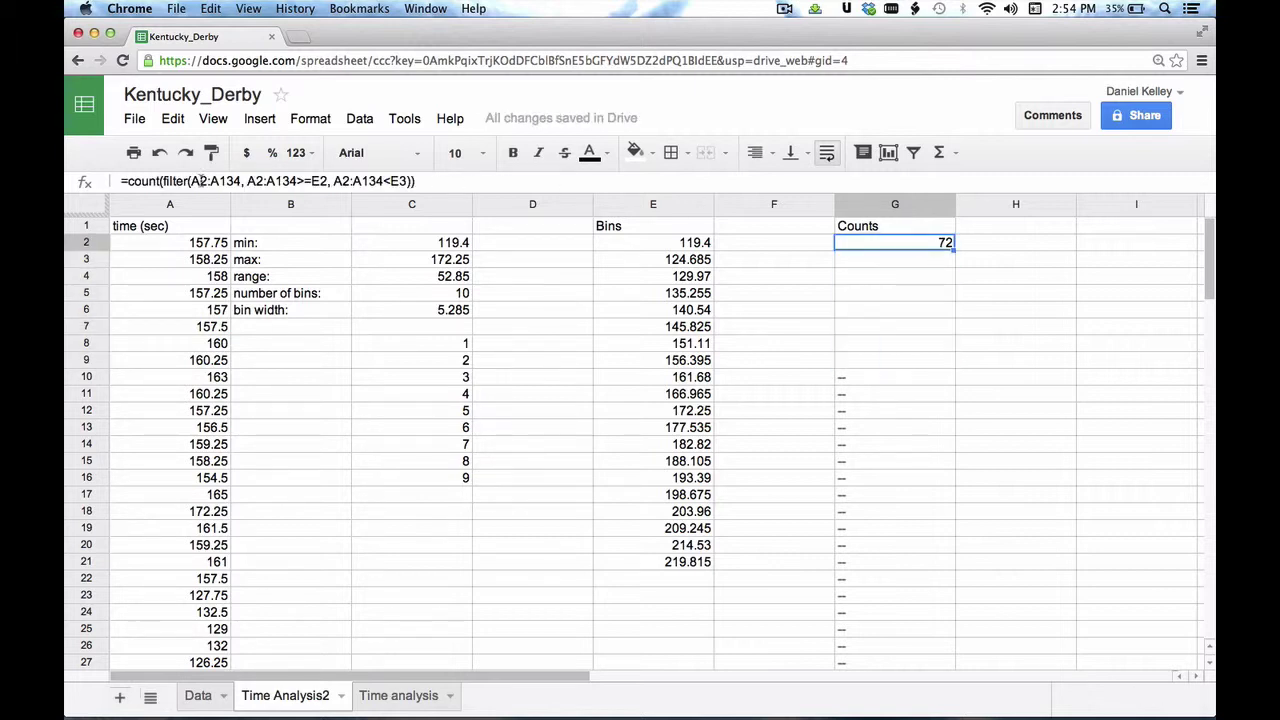
{"action": "left_click", "coordinate": [200, 181]}
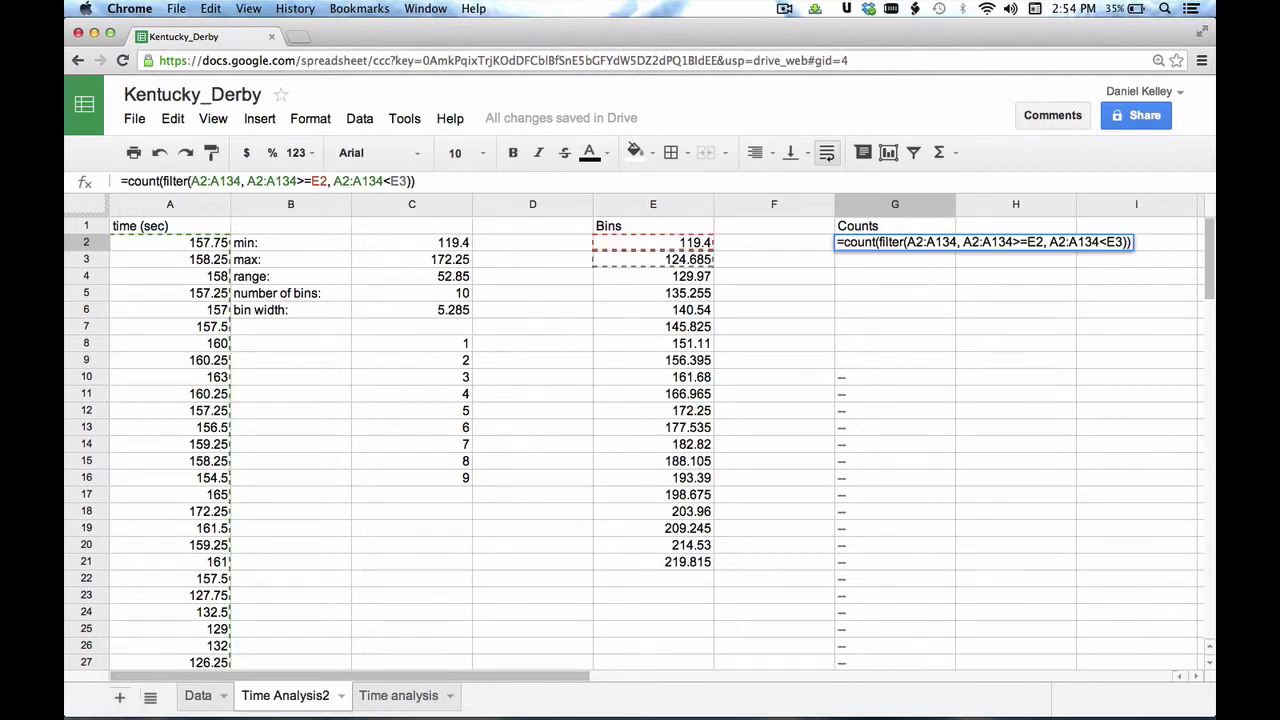
{"action": "type", "text": "$"}
{"action": "key", "text": "Right"}
{"action": "type", "text": "$"}
{"action": "key", "text": "Right"}
{"action": "key", "text": "Right"}
{"action": "type", "text": "$"}
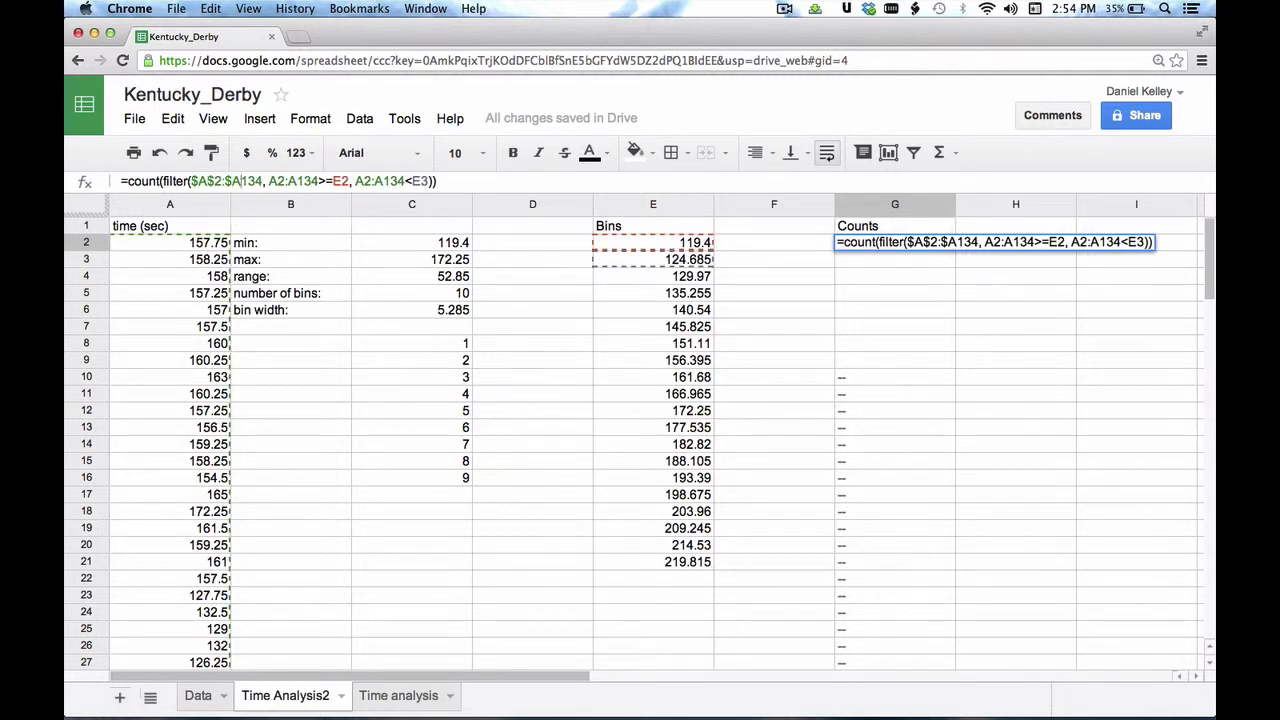
{"action": "key", "text": "Right"}
{"action": "key", "text": "Right"}
{"action": "key", "text": "Right"}
{"action": "key", "text": "Right"}
{"action": "key", "text": "Right"}
{"action": "key", "text": "Right"}
Make the range in the first condition of the G2 formula absolute: $A$2:$A$134>=E2
{"action": "type", "text": "$"}
{"action": "key", "text": "Right"}
{"action": "type", "text": "$"}
{"action": "key", "text": "Right"}
{"action": "key", "text": "Right"}
{"action": "type", "text": "$"}
{"action": "key", "text": "Right"}
{"action": "type", "text": "$A"}
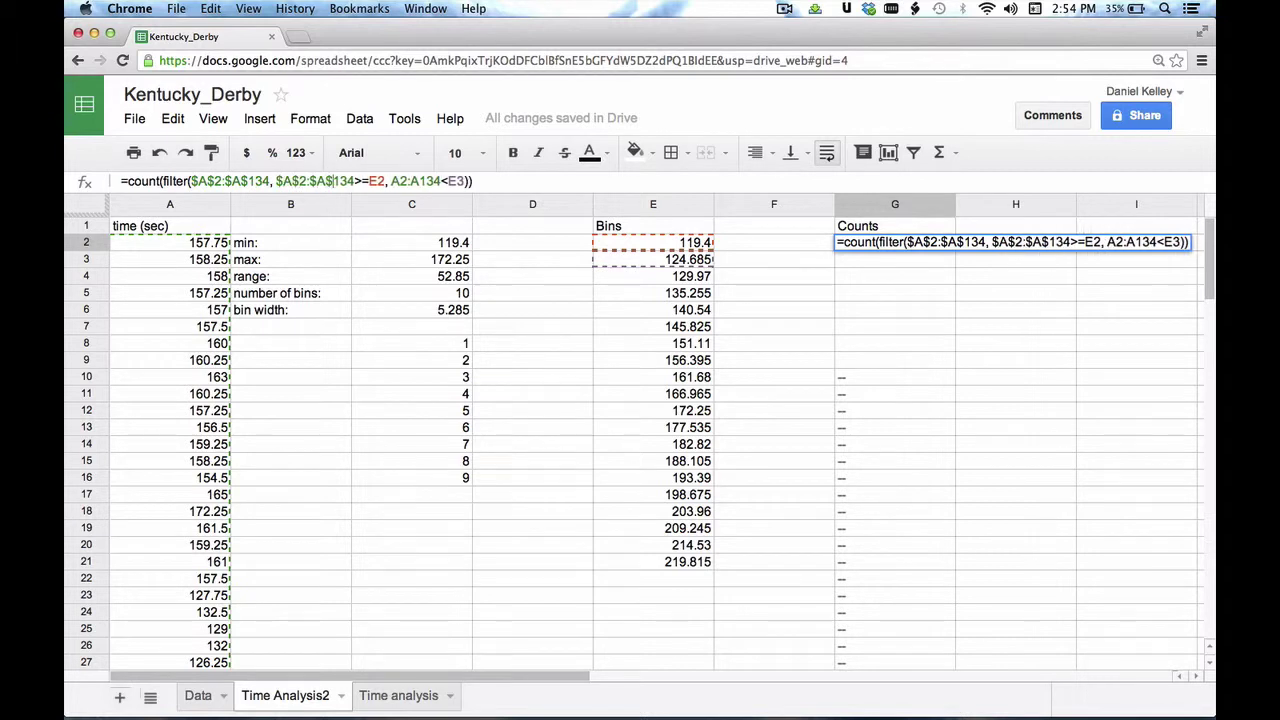
Make the range in the second condition of the G2 formula absolute, $A$2:$A$134<E3, and commit the formula
{"action": "type", "text": "$"}
{"action": "key", "text": "Right"}
{"action": "type", "text": "$"}
{"action": "key", "text": "Right"}
{"action": "key", "text": "Right"}
{"action": "type", "text": "$"}
{"action": "key", "text": "Right"}
{"action": "type", "text": "$"}
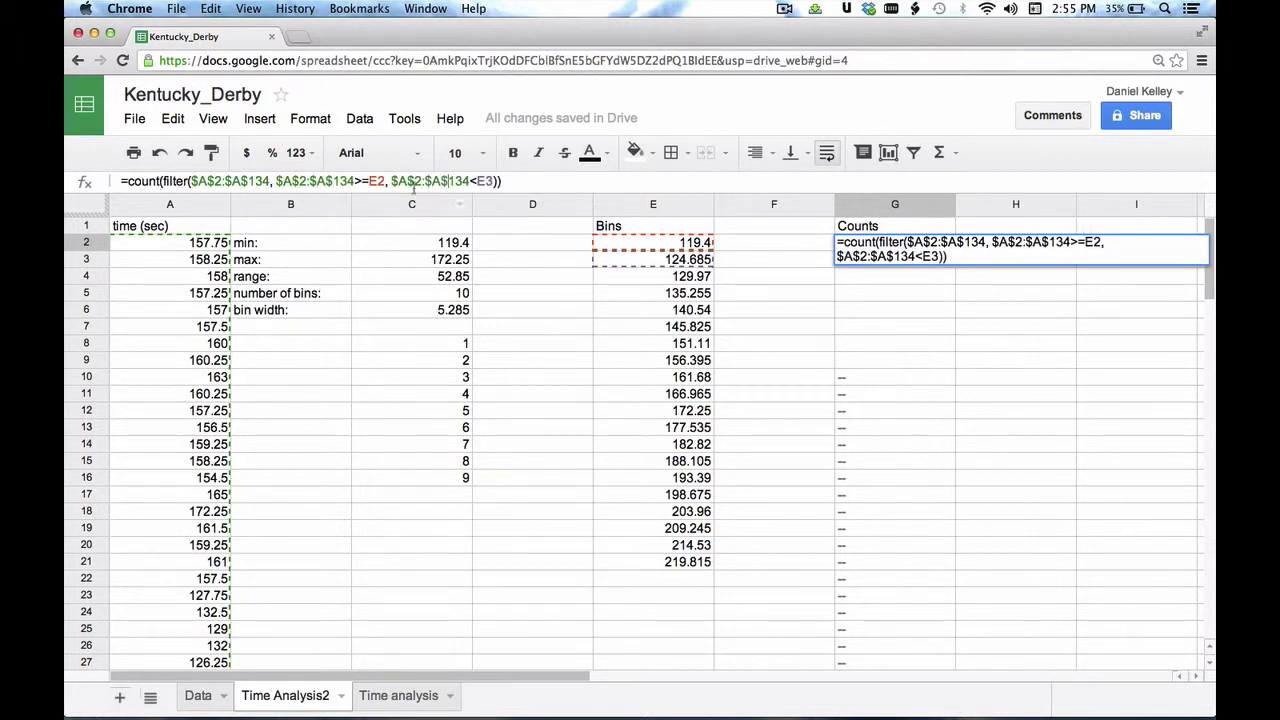
{"action": "key", "text": "End"}
{"action": "key", "text": "Return"}
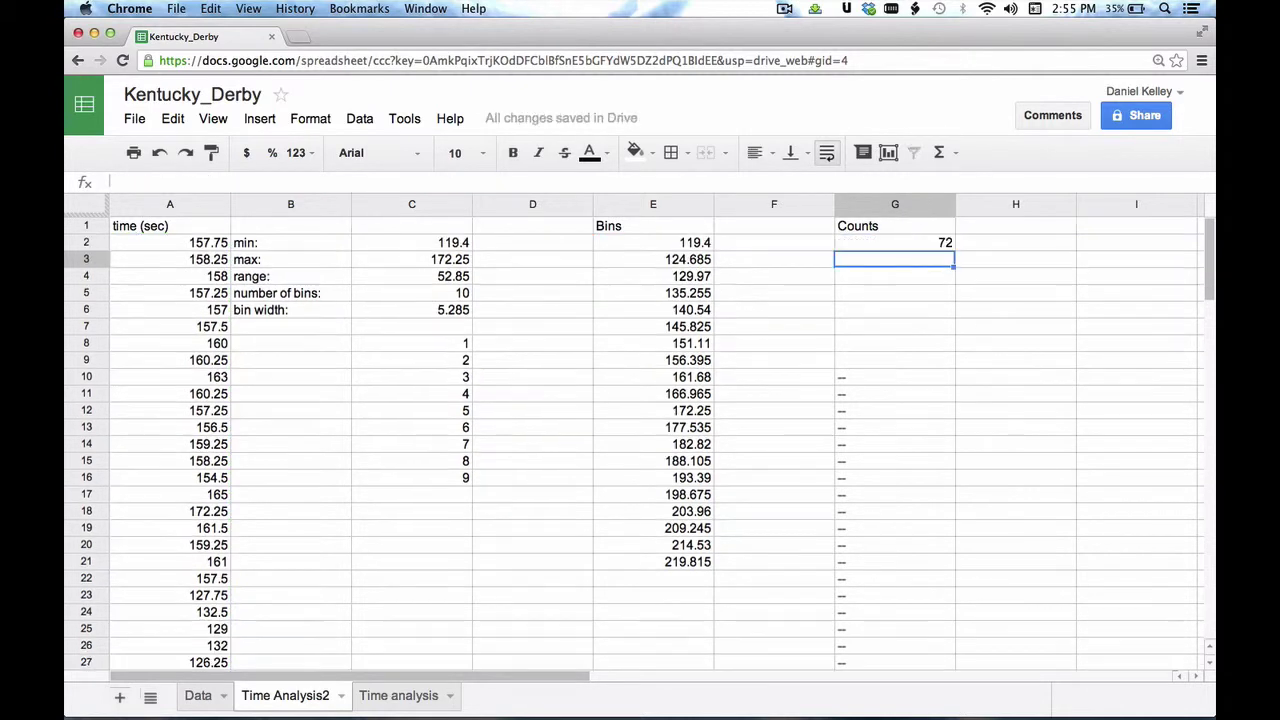
Fill the corrected count formula from G2 down through G12
{"action": "left_click", "coordinate": [921, 247]}
{"action": "left_click_drag", "start_coordinate": [953, 249], "coordinate": [963, 411]}
{"action": "left_click", "coordinate": [1008, 336]}
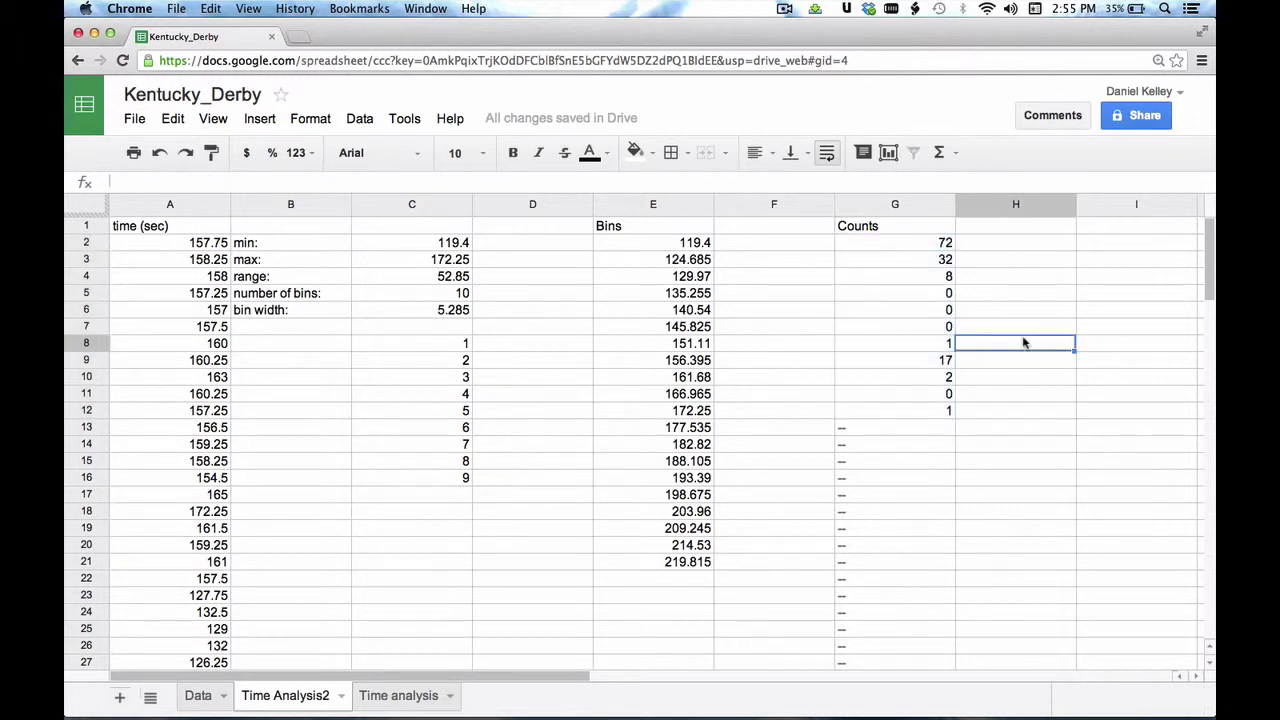
Inspect the cell references in G3's filled count formula, leaving the formula unedited
{"action": "left_click", "coordinate": [941, 260]}
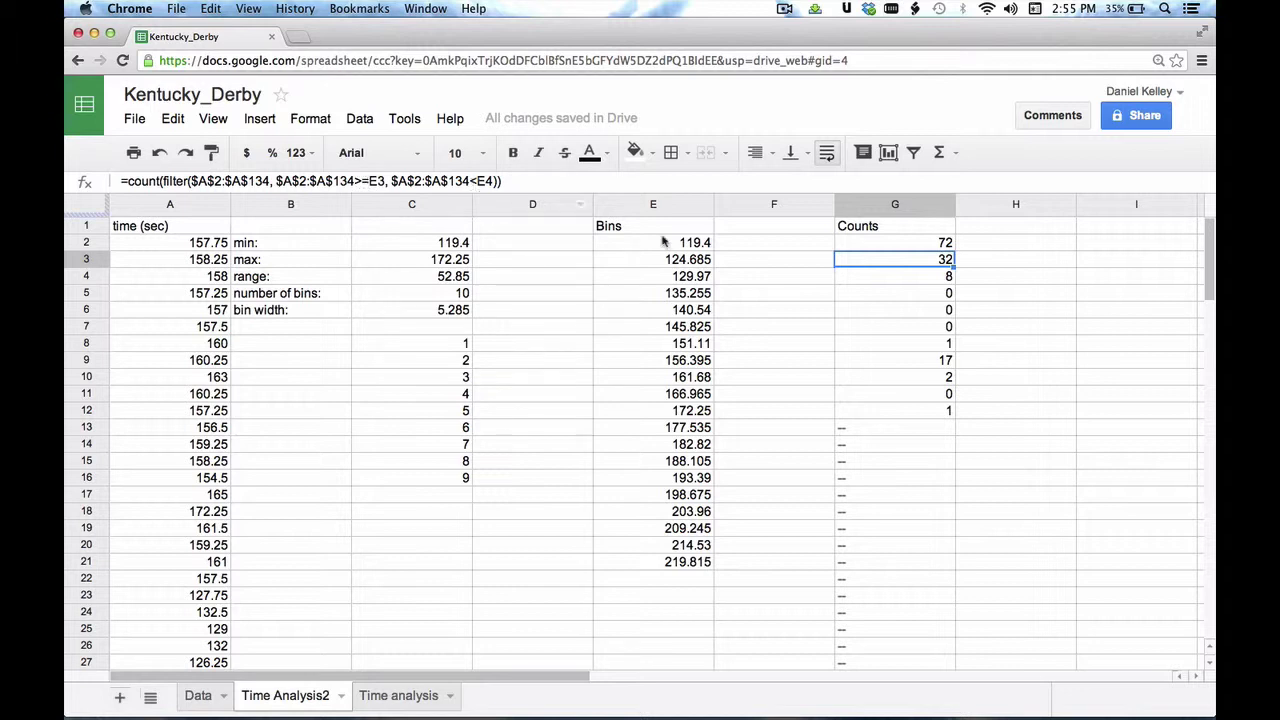
{"action": "left_click", "coordinate": [476, 180]}
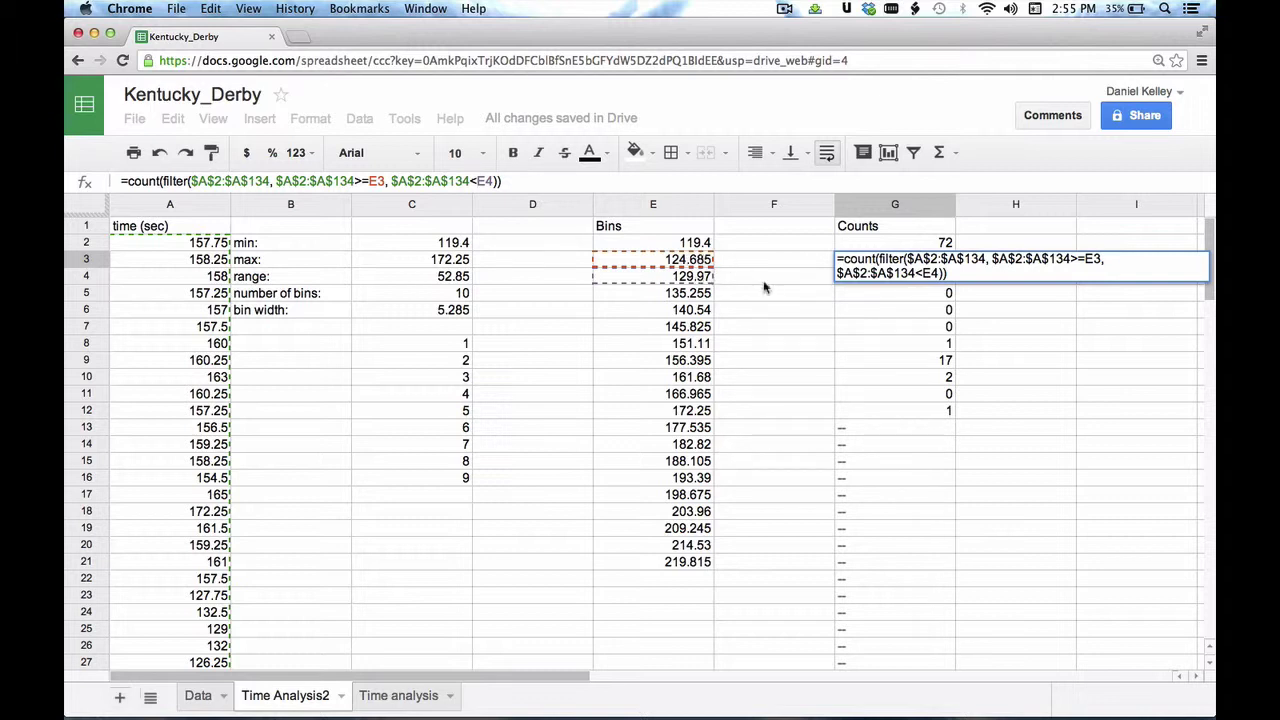
{"action": "left_click", "coordinate": [852, 309]}
{"action": "key", "text": "Escape"}
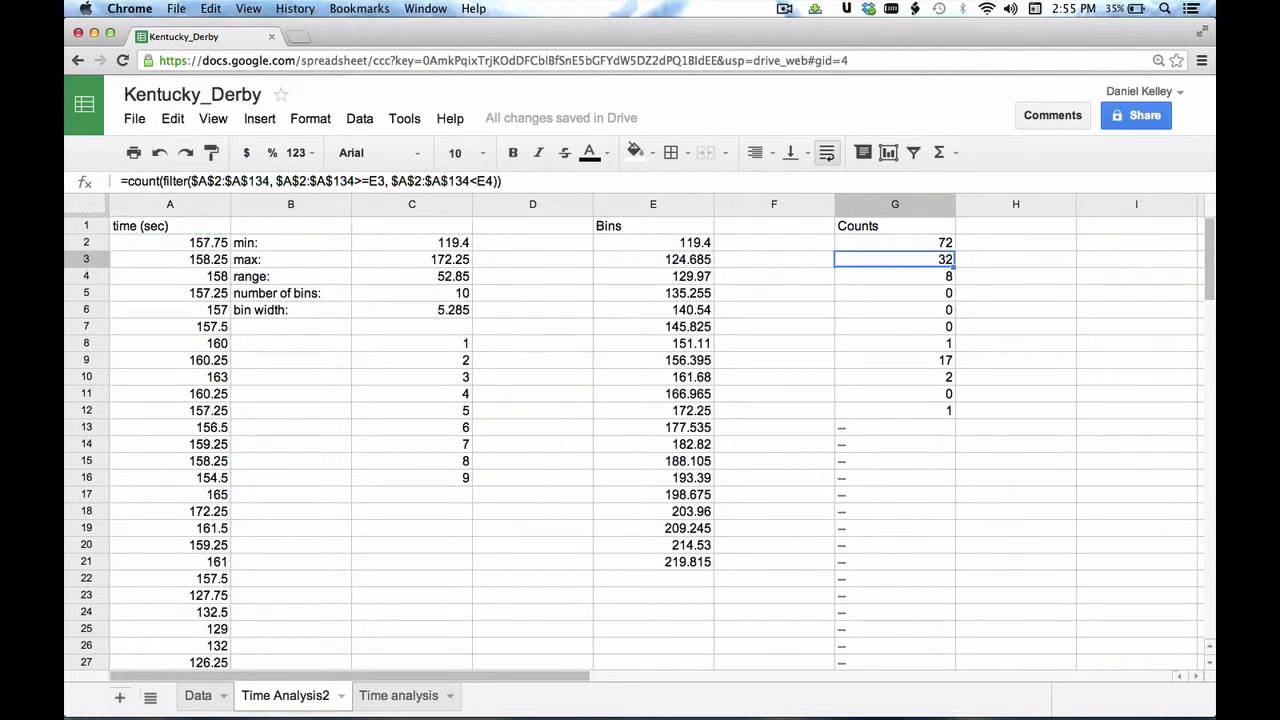
Fill the count formula from G3 down through G22
{"action": "left_click_drag", "start_coordinate": [953, 264], "coordinate": [948, 583]}
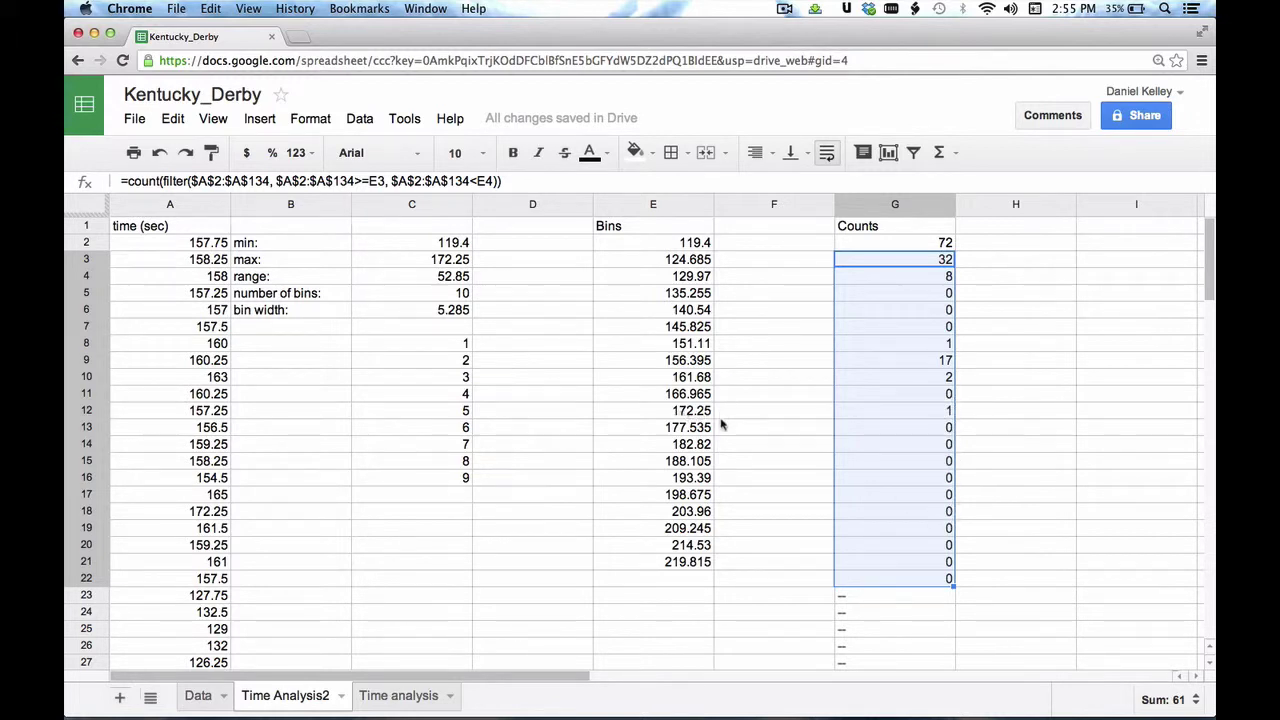
{"action": "left_click", "coordinate": [668, 432]}
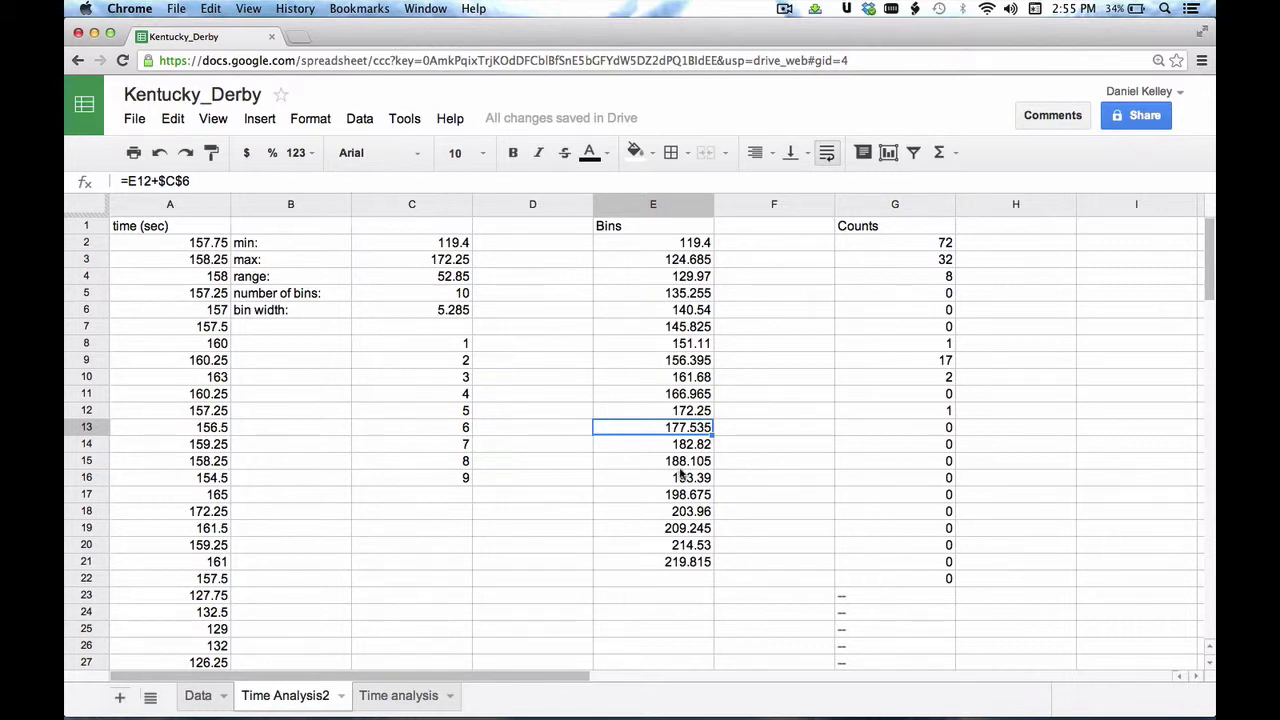
Set the number of bins in C5 to 20
{"action": "left_click", "coordinate": [446, 293]}
{"action": "right_click", "coordinate": [448, 293]}
{"action": "left_click", "coordinate": [445, 294]}
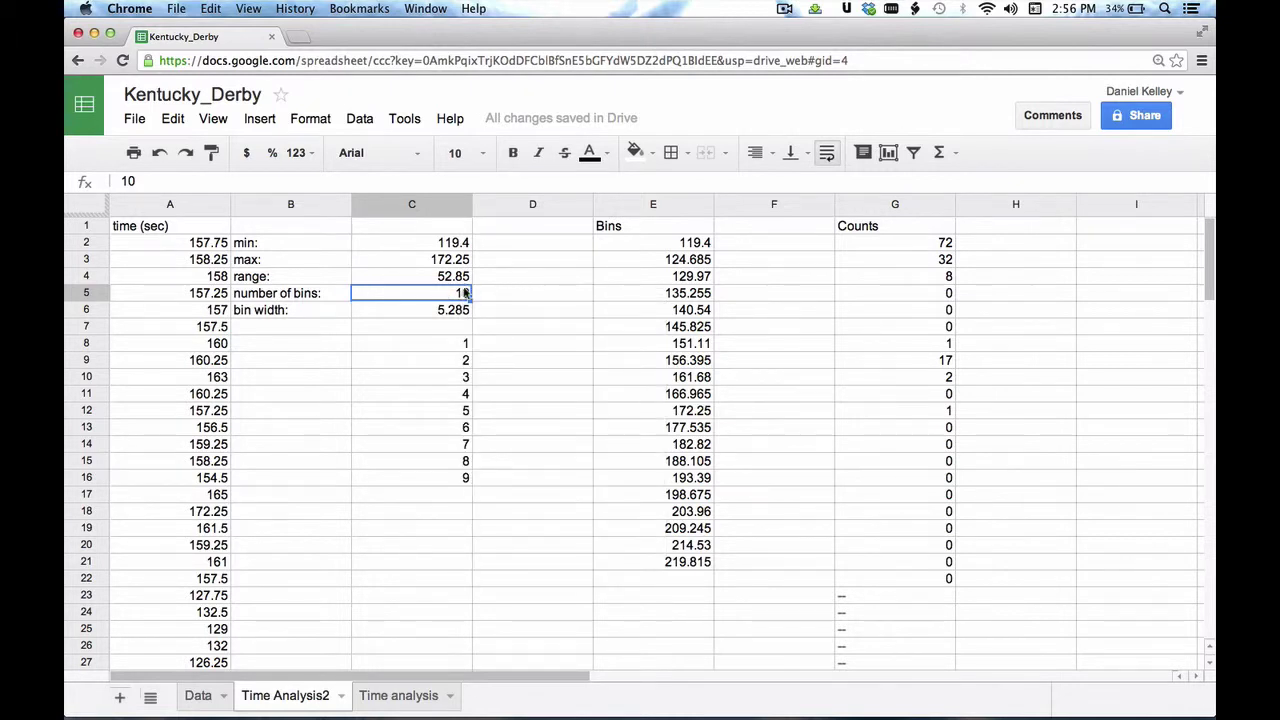
{"action": "double_click", "coordinate": [465, 293]}
{"action": "key", "text": "BackSpace"}
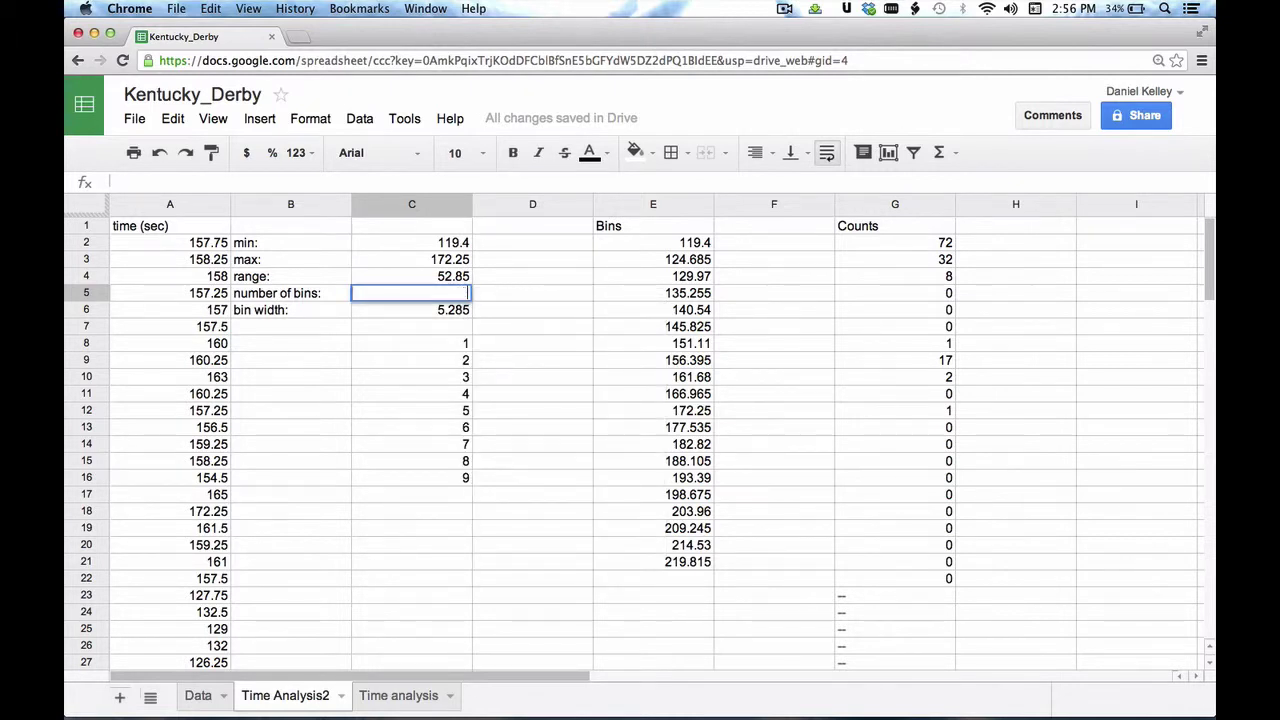
{"action": "type", "text": "20"}
{"action": "key", "text": "Return"}
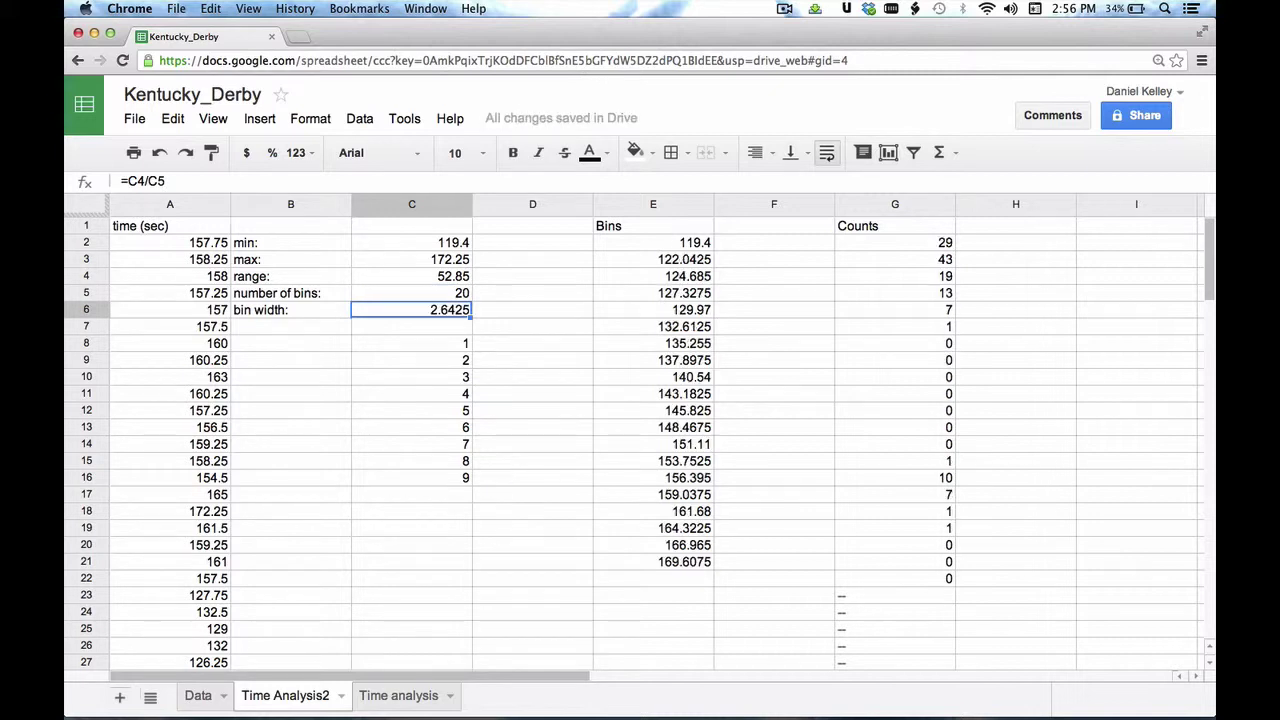